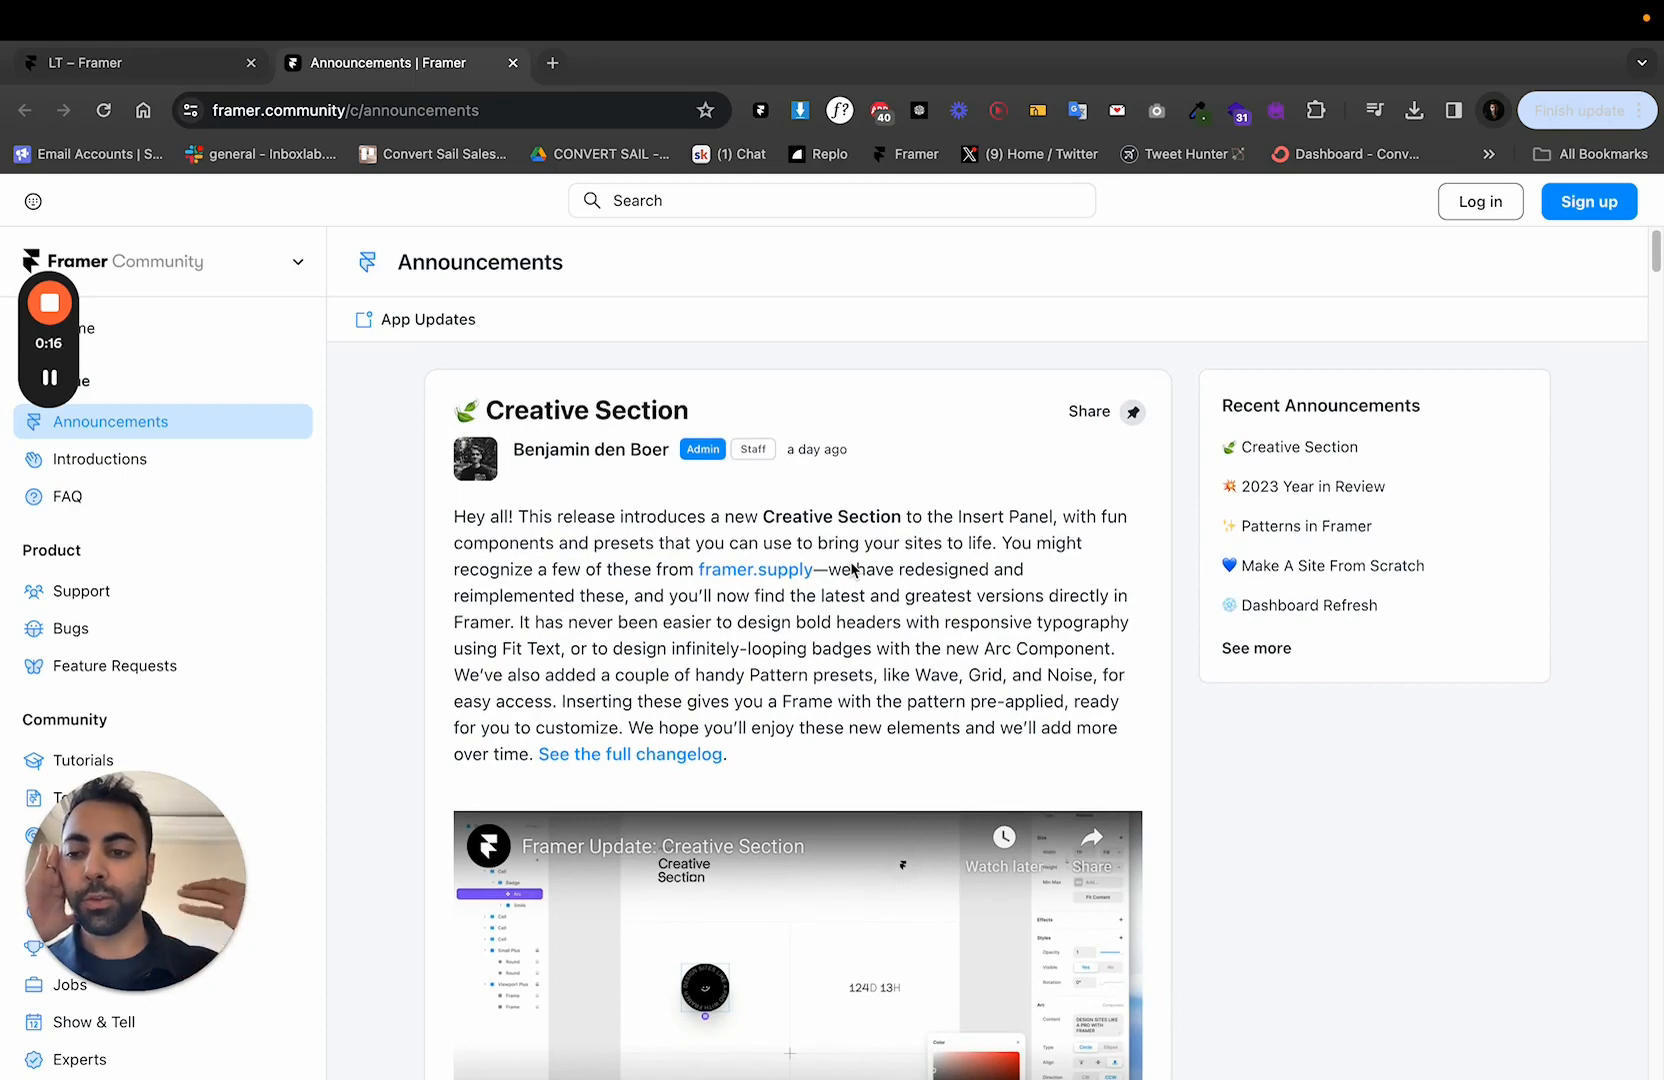
Switch to the LT project in Framer and preview the page's existing countdown and rotating arc text section.
click(166, 70)
scroll(724, 585, up, 2)
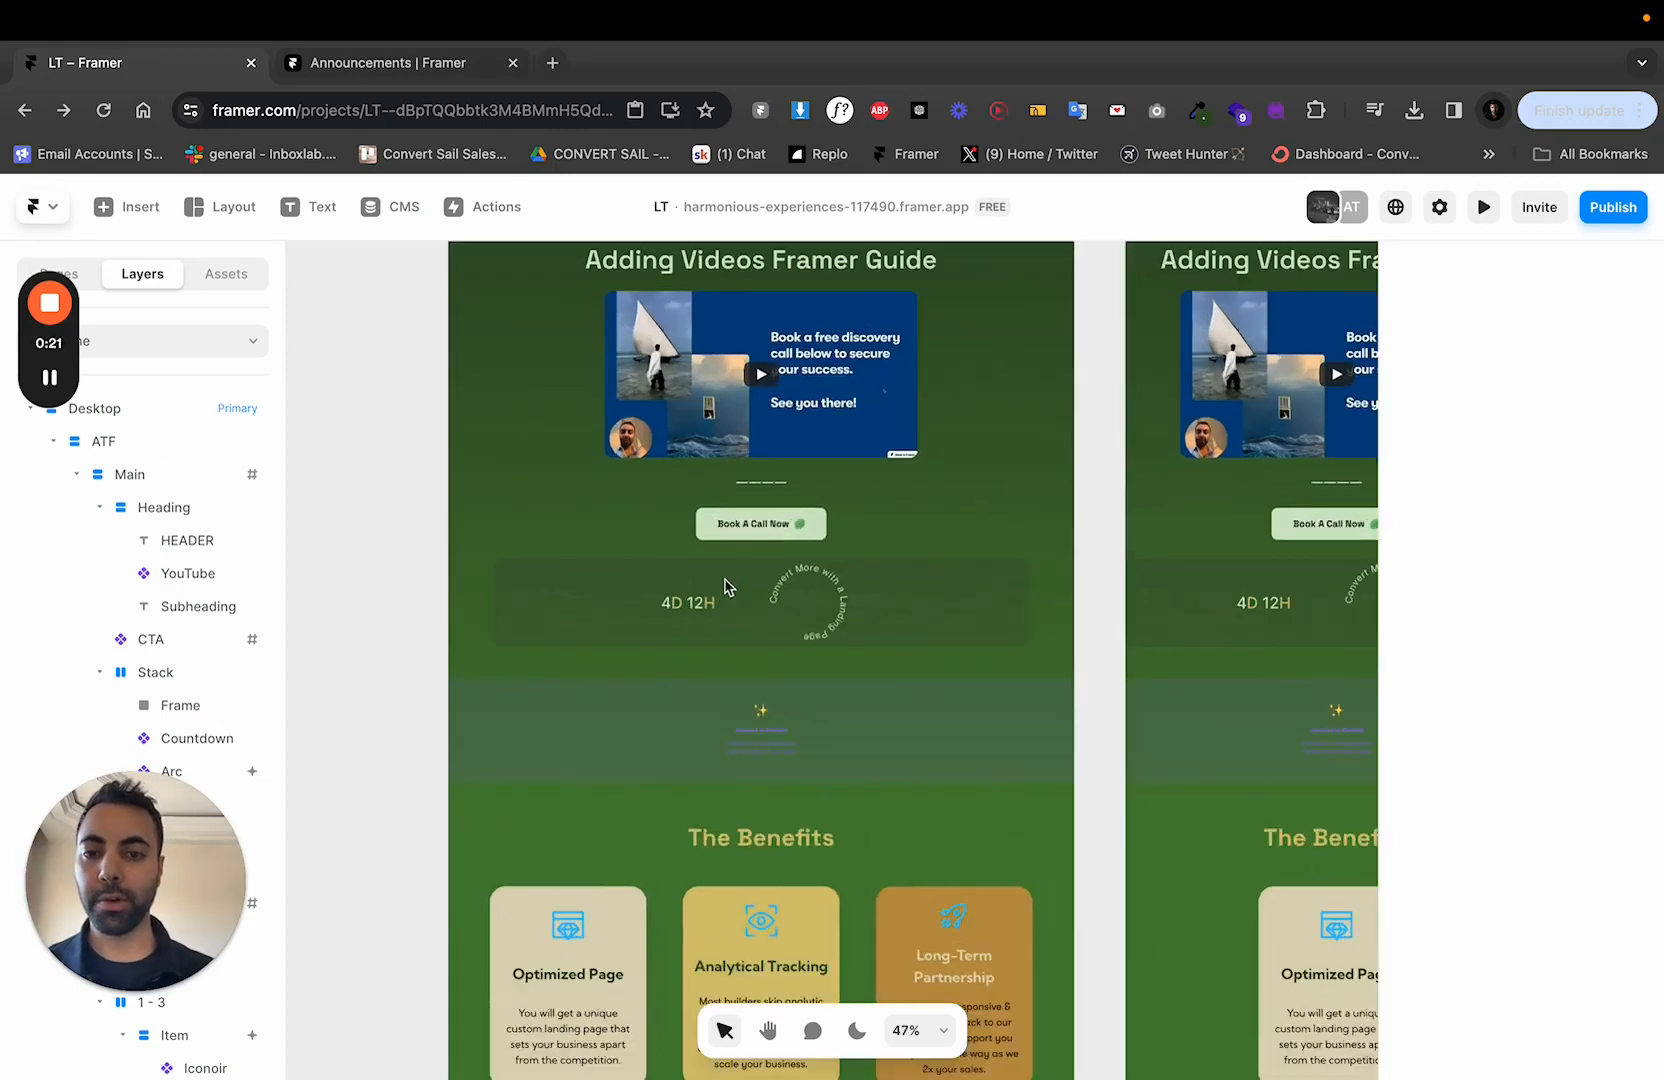
scroll(724, 585, up, 2)
click(1483, 206)
scroll(918, 572, down, 3)
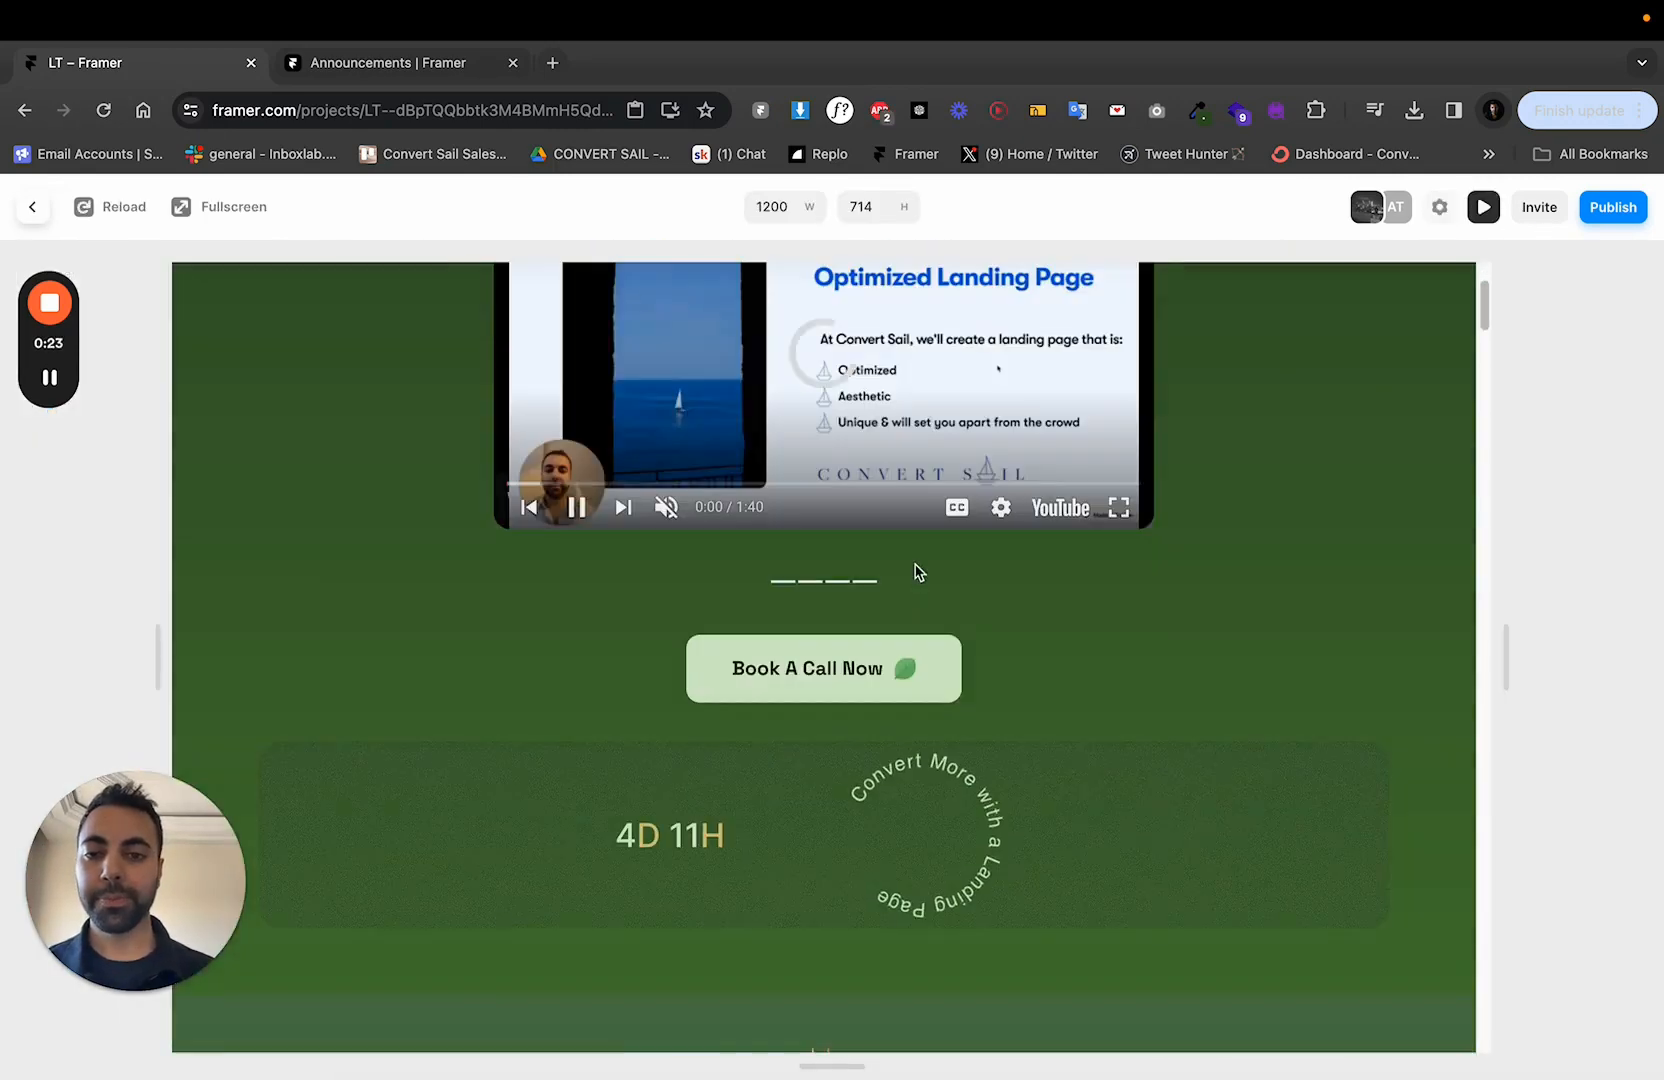
scroll(918, 572, down, 1)
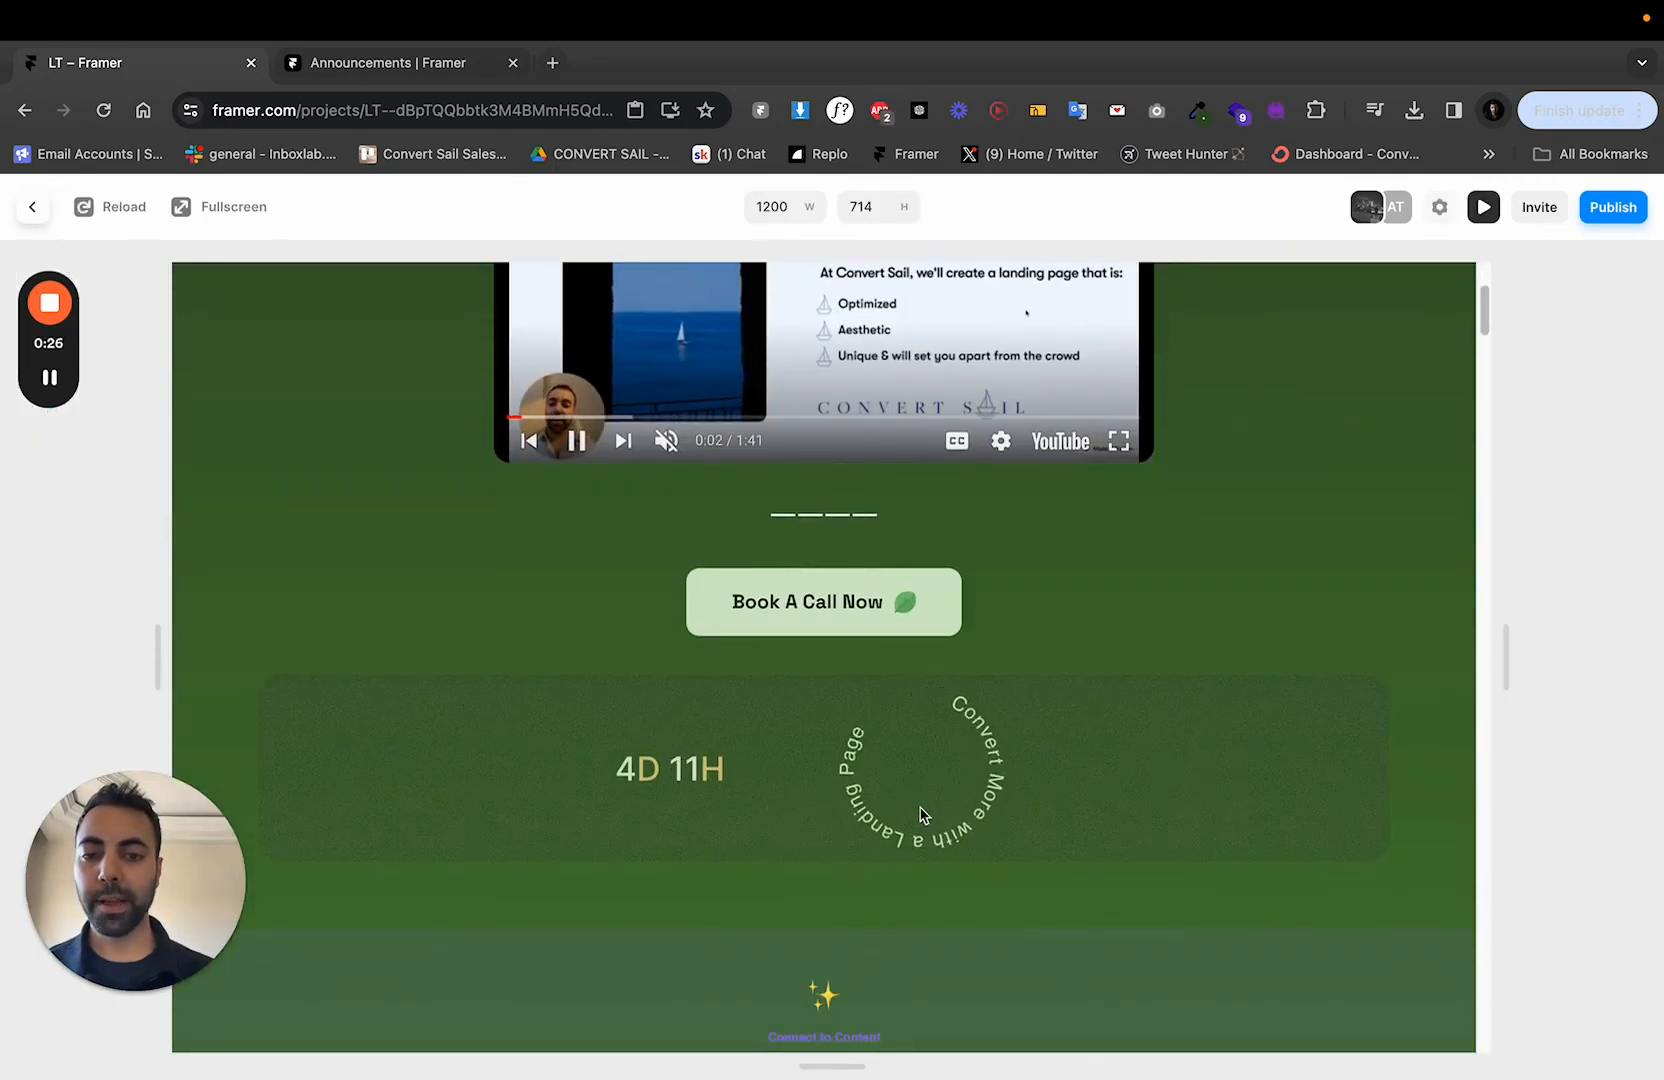
key(Escape)
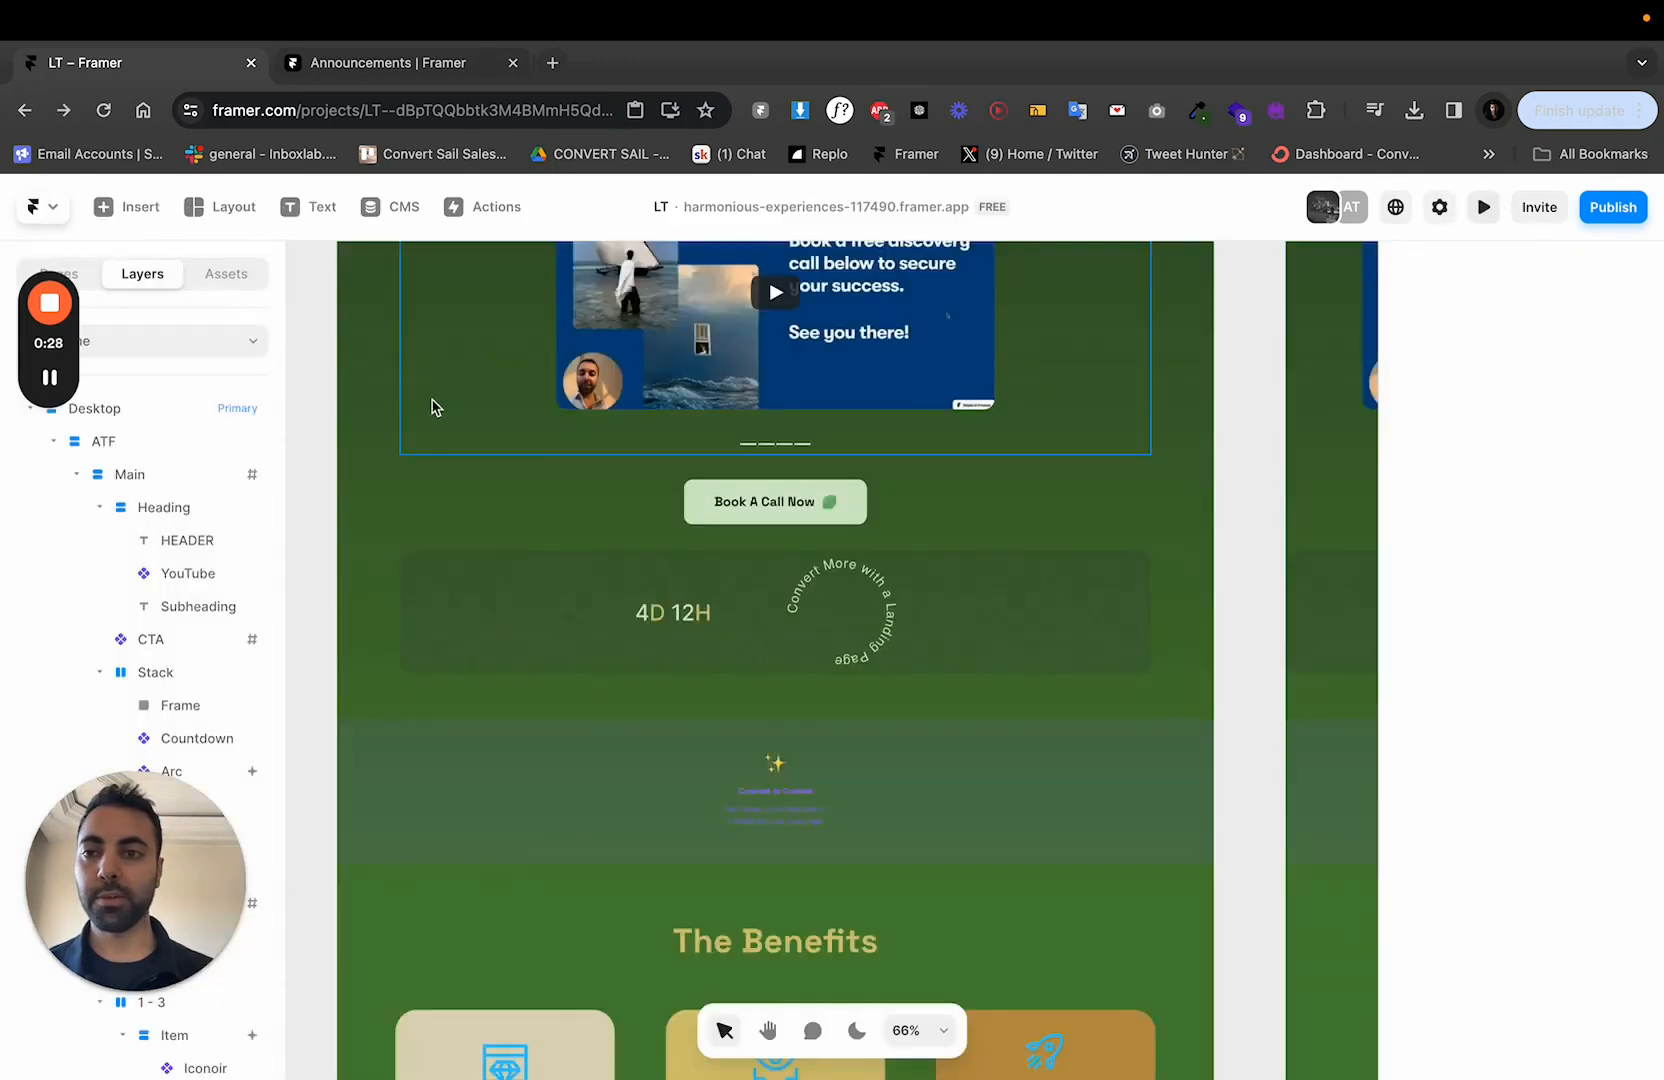
scroll(546, 449, down, 2)
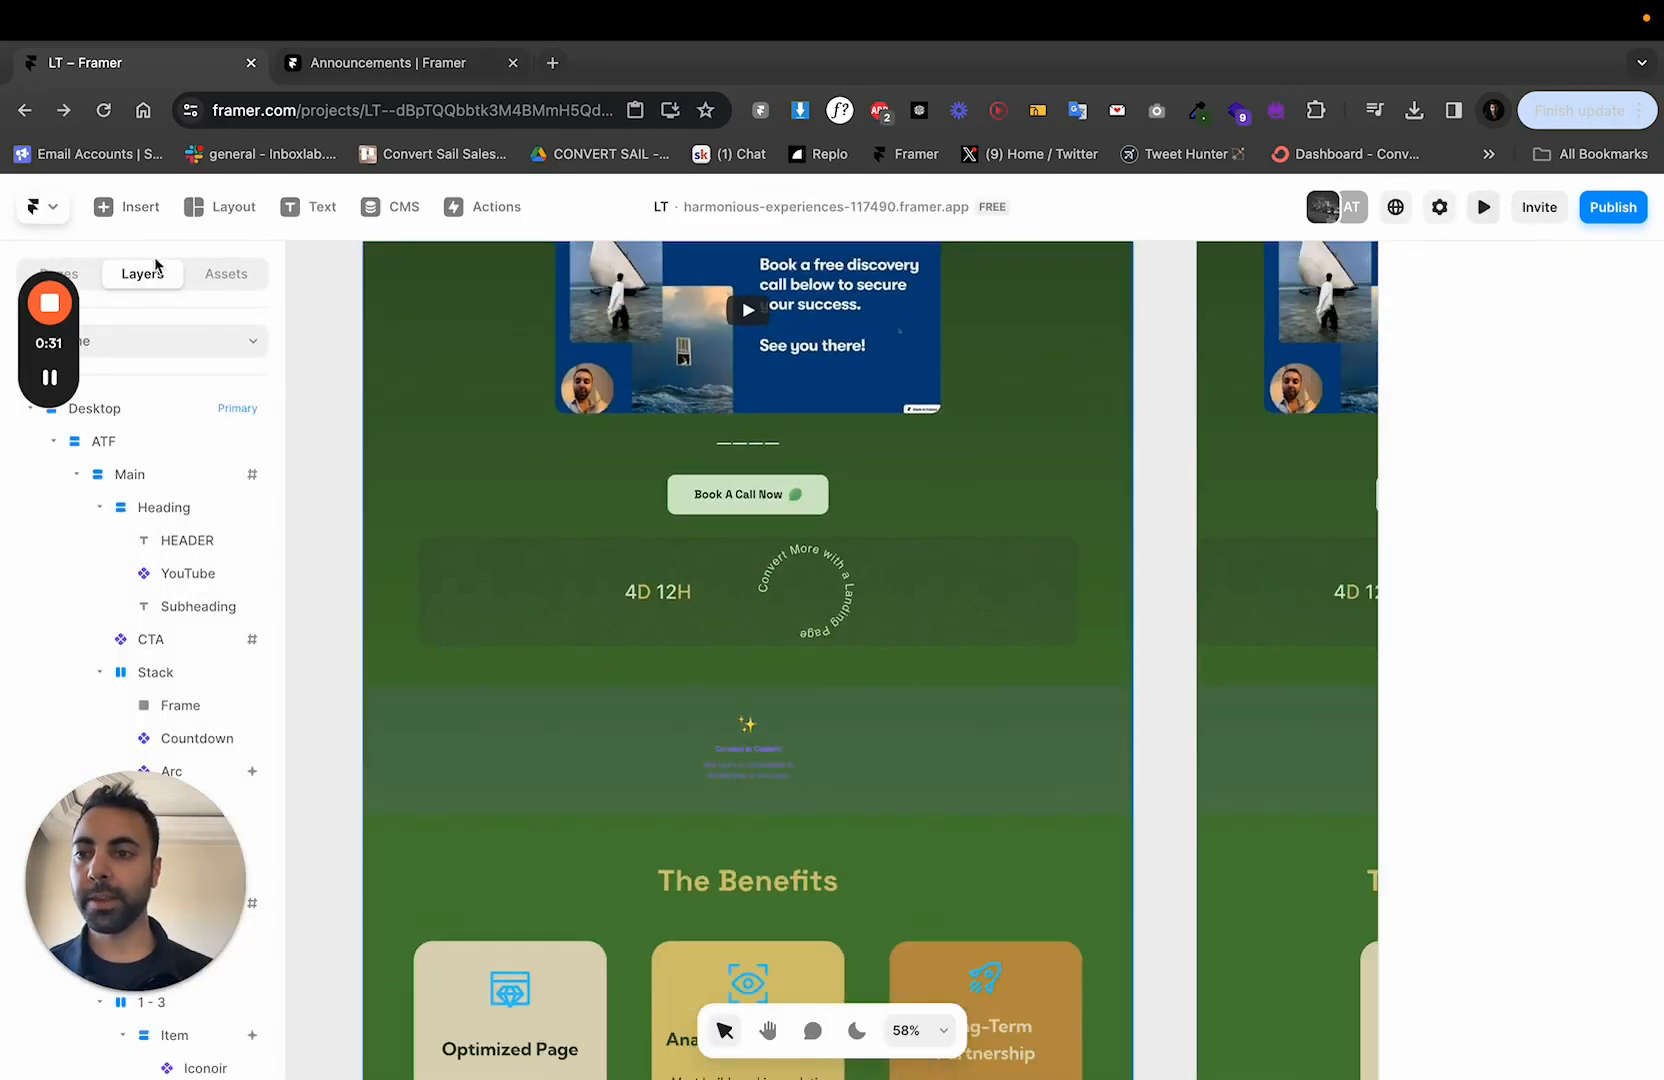
Insert an Arc element from the Creative collection into the Main stack, directly below the countdown section.
click(128, 206)
click(93, 725)
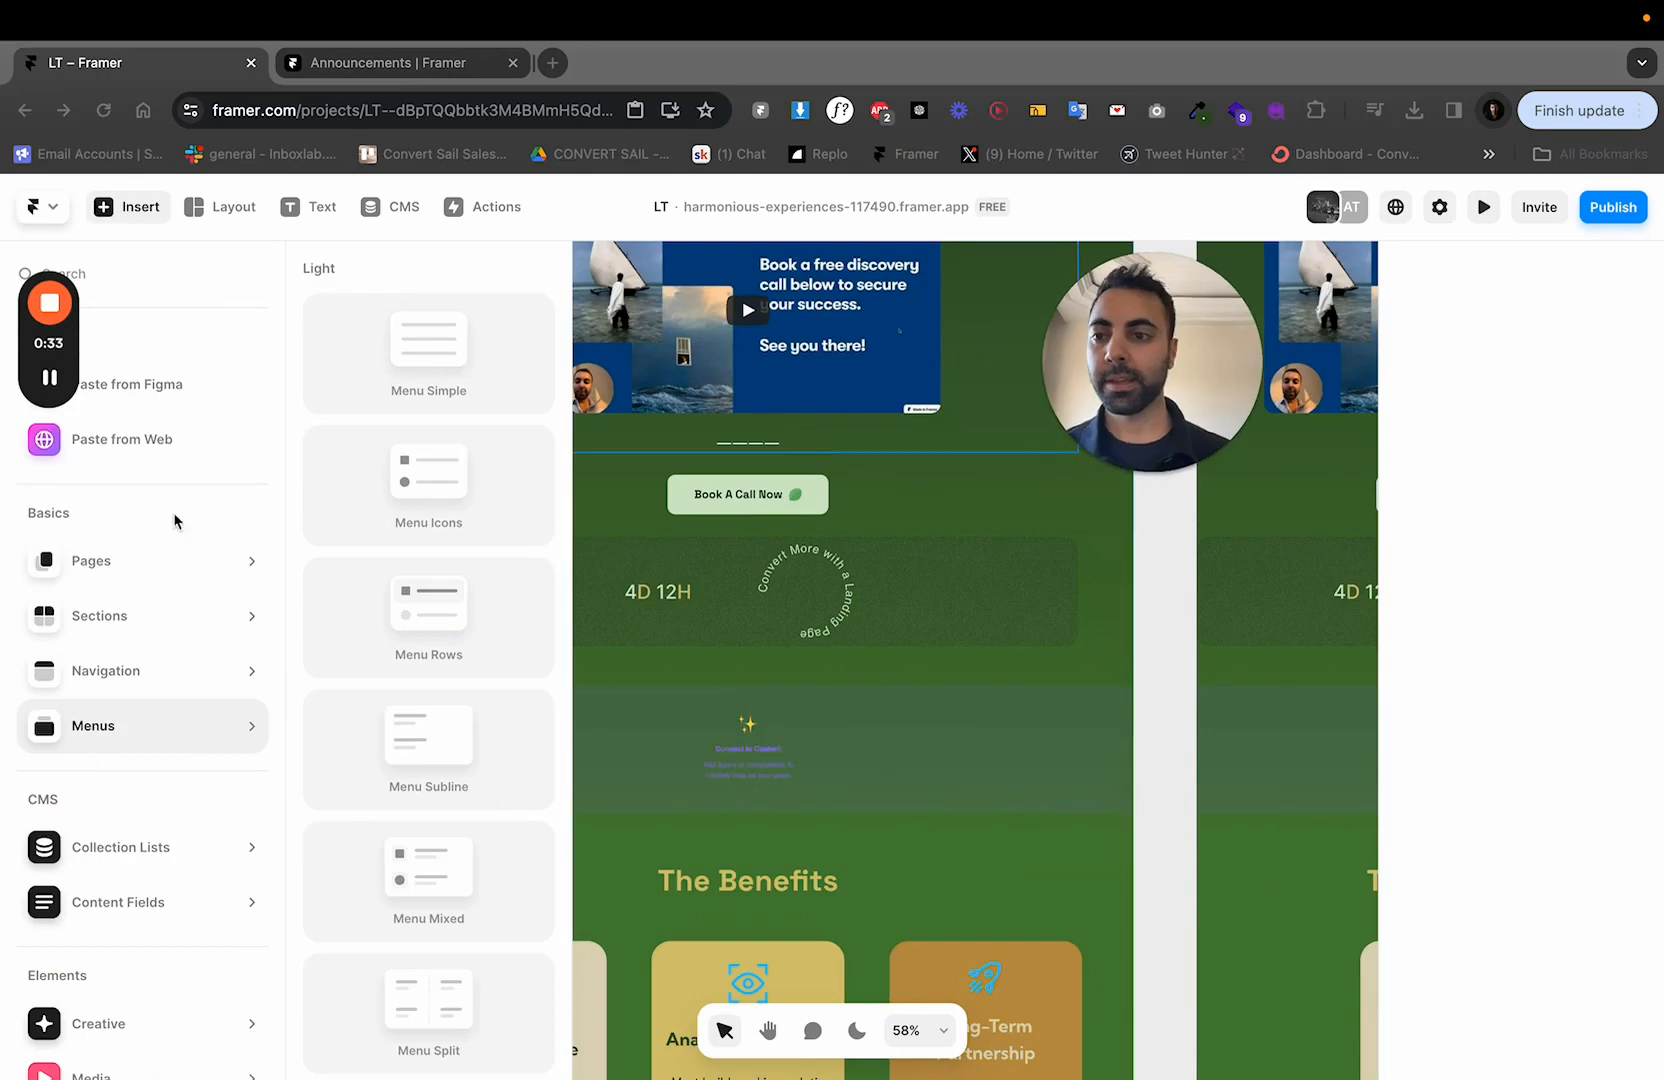
scroll(145, 920, down, 1)
mouse_move(155, 968)
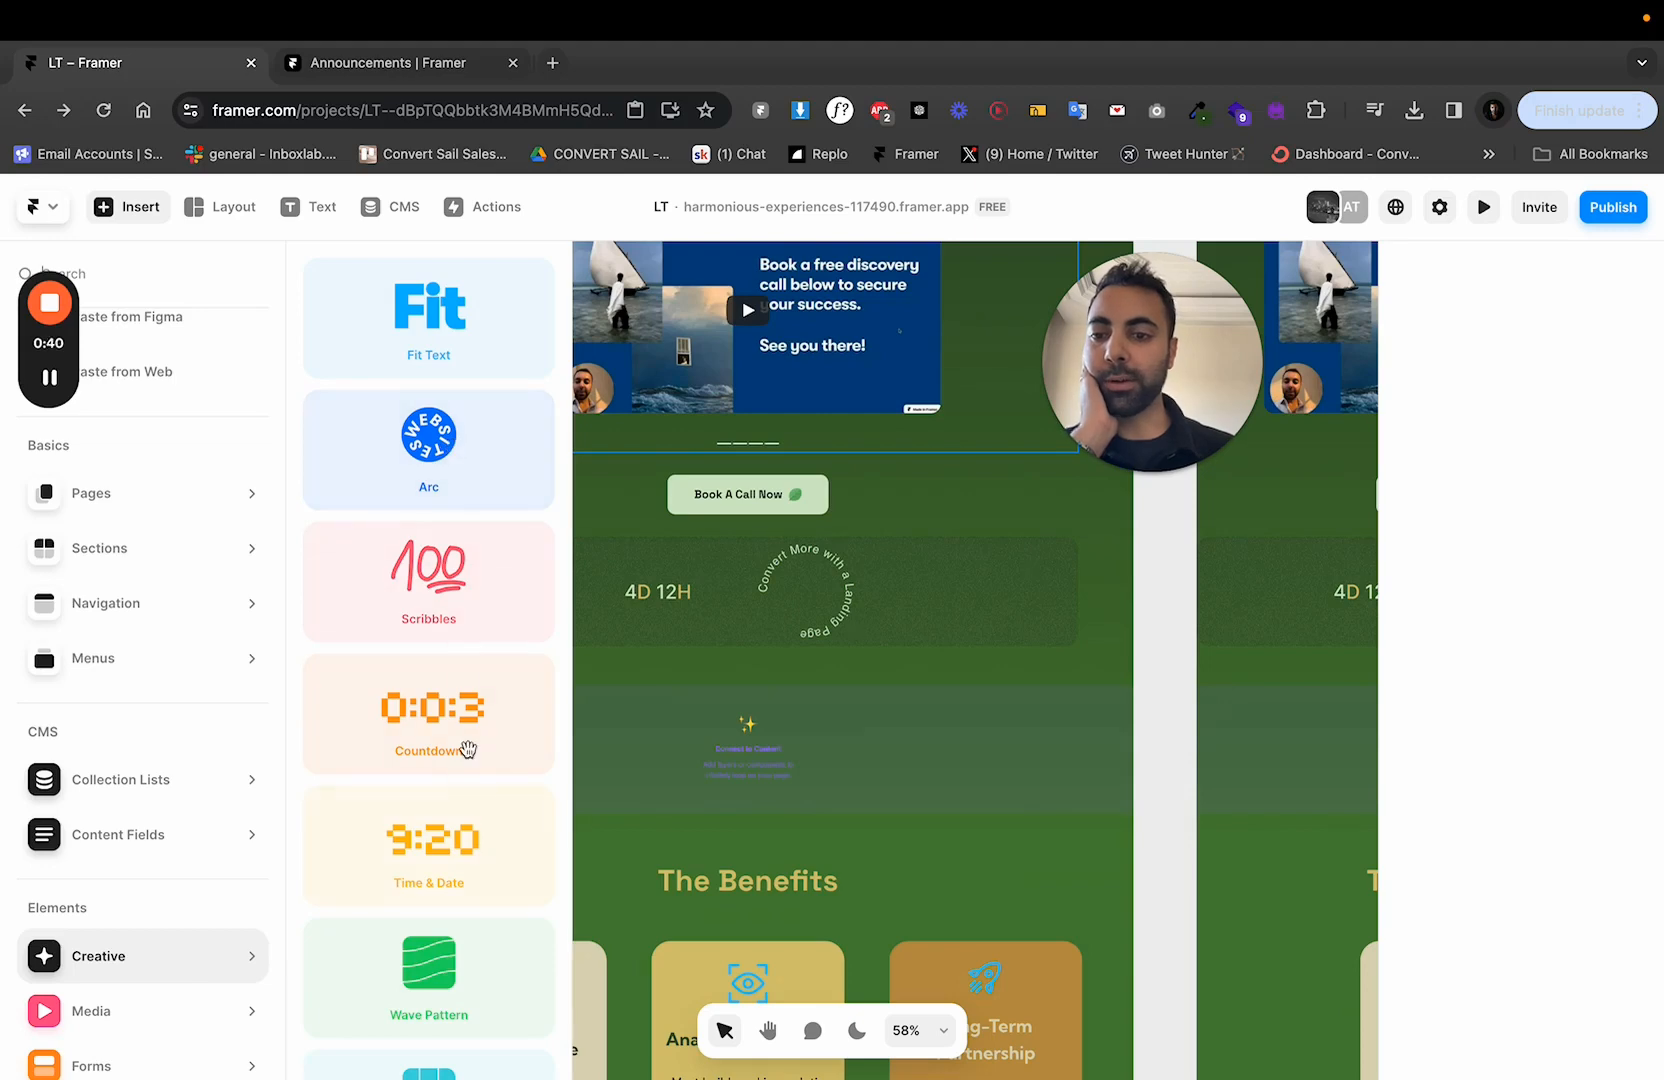
drag(446, 464, 744, 664)
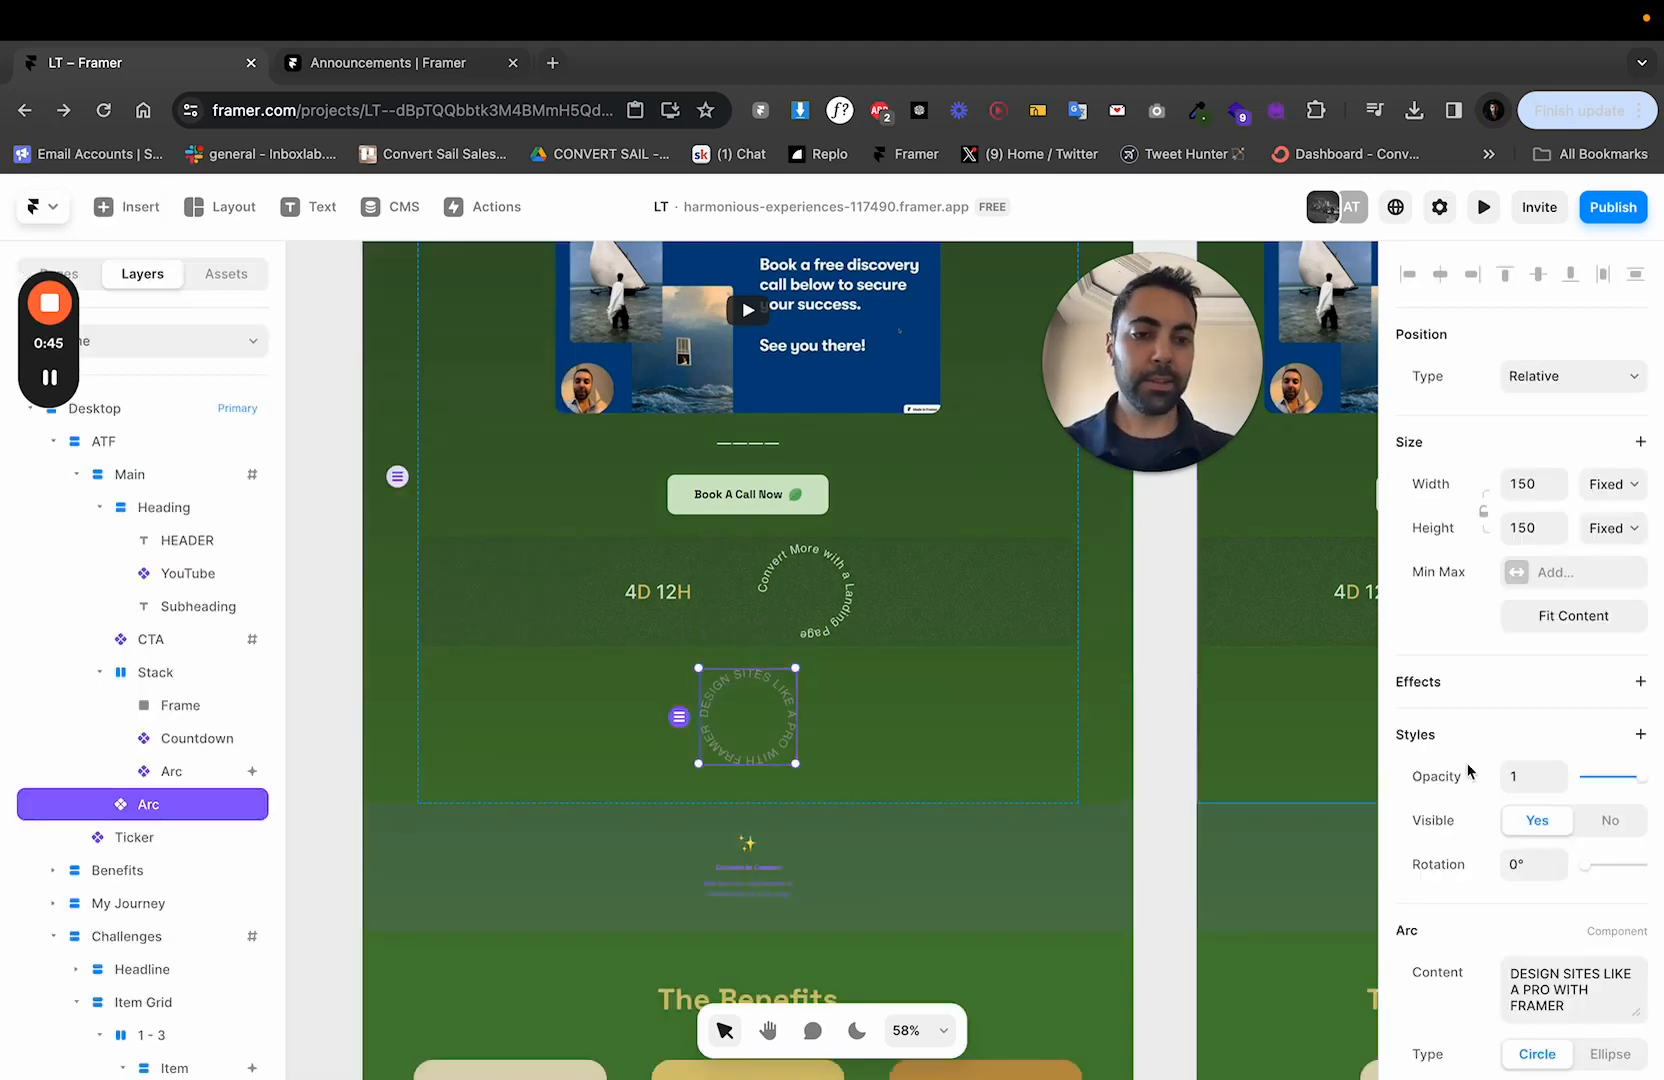
Replace the new arc's content with "Join My Webinar".
scroll(1468, 770, down, 3)
click(1565, 835)
text(Join My Webinar)
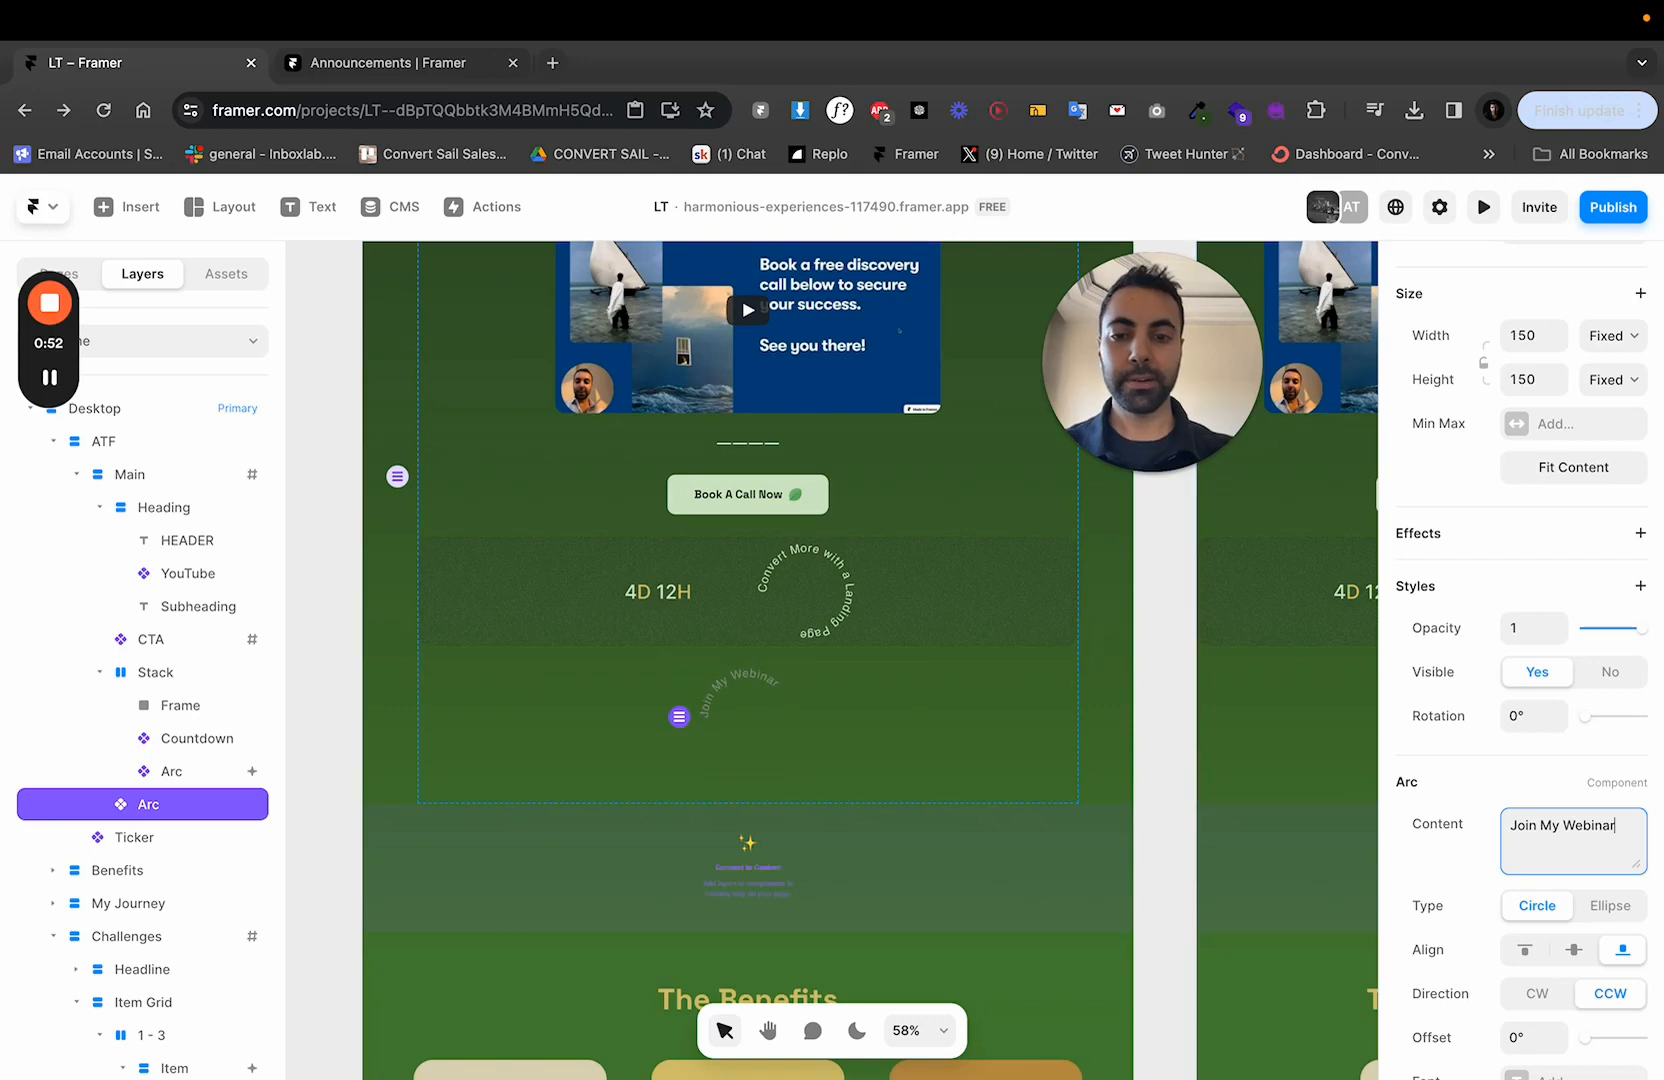
Apply the White color style to the "Join My Webinar" arc and check it in the page preview.
scroll(1515, 849, down, 3)
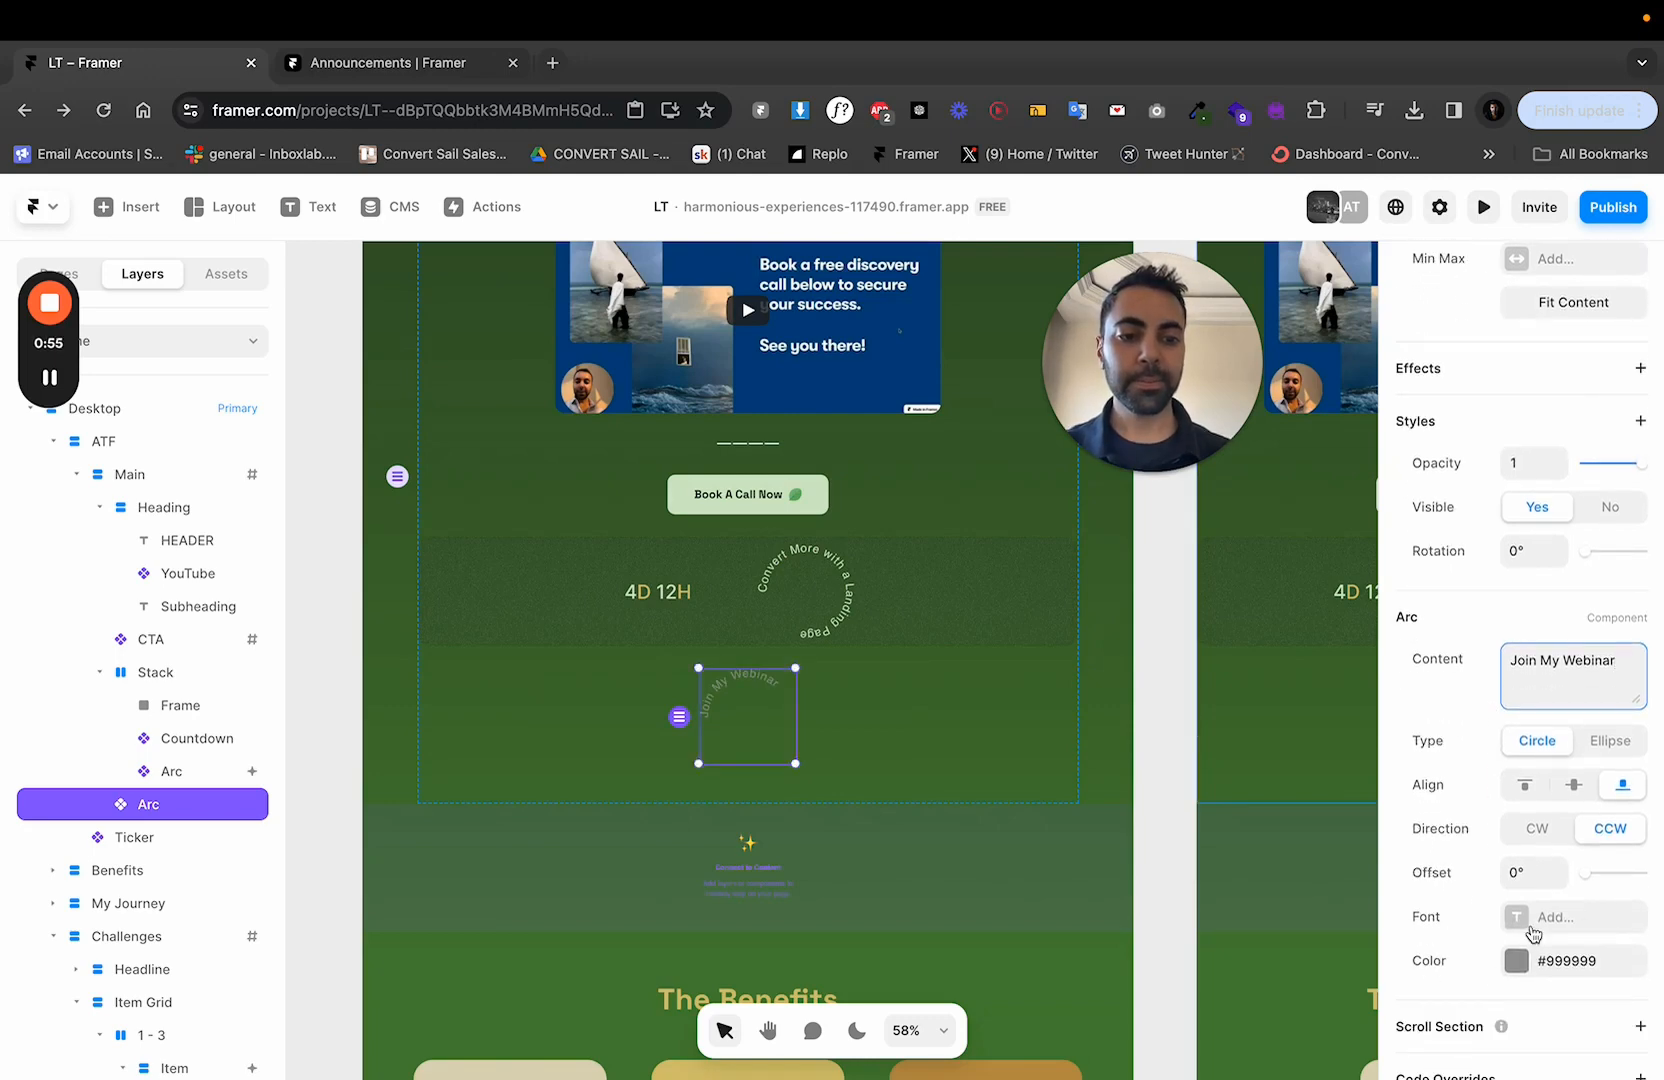
click(1520, 960)
scroll(1183, 950, down, 1)
click(1182, 946)
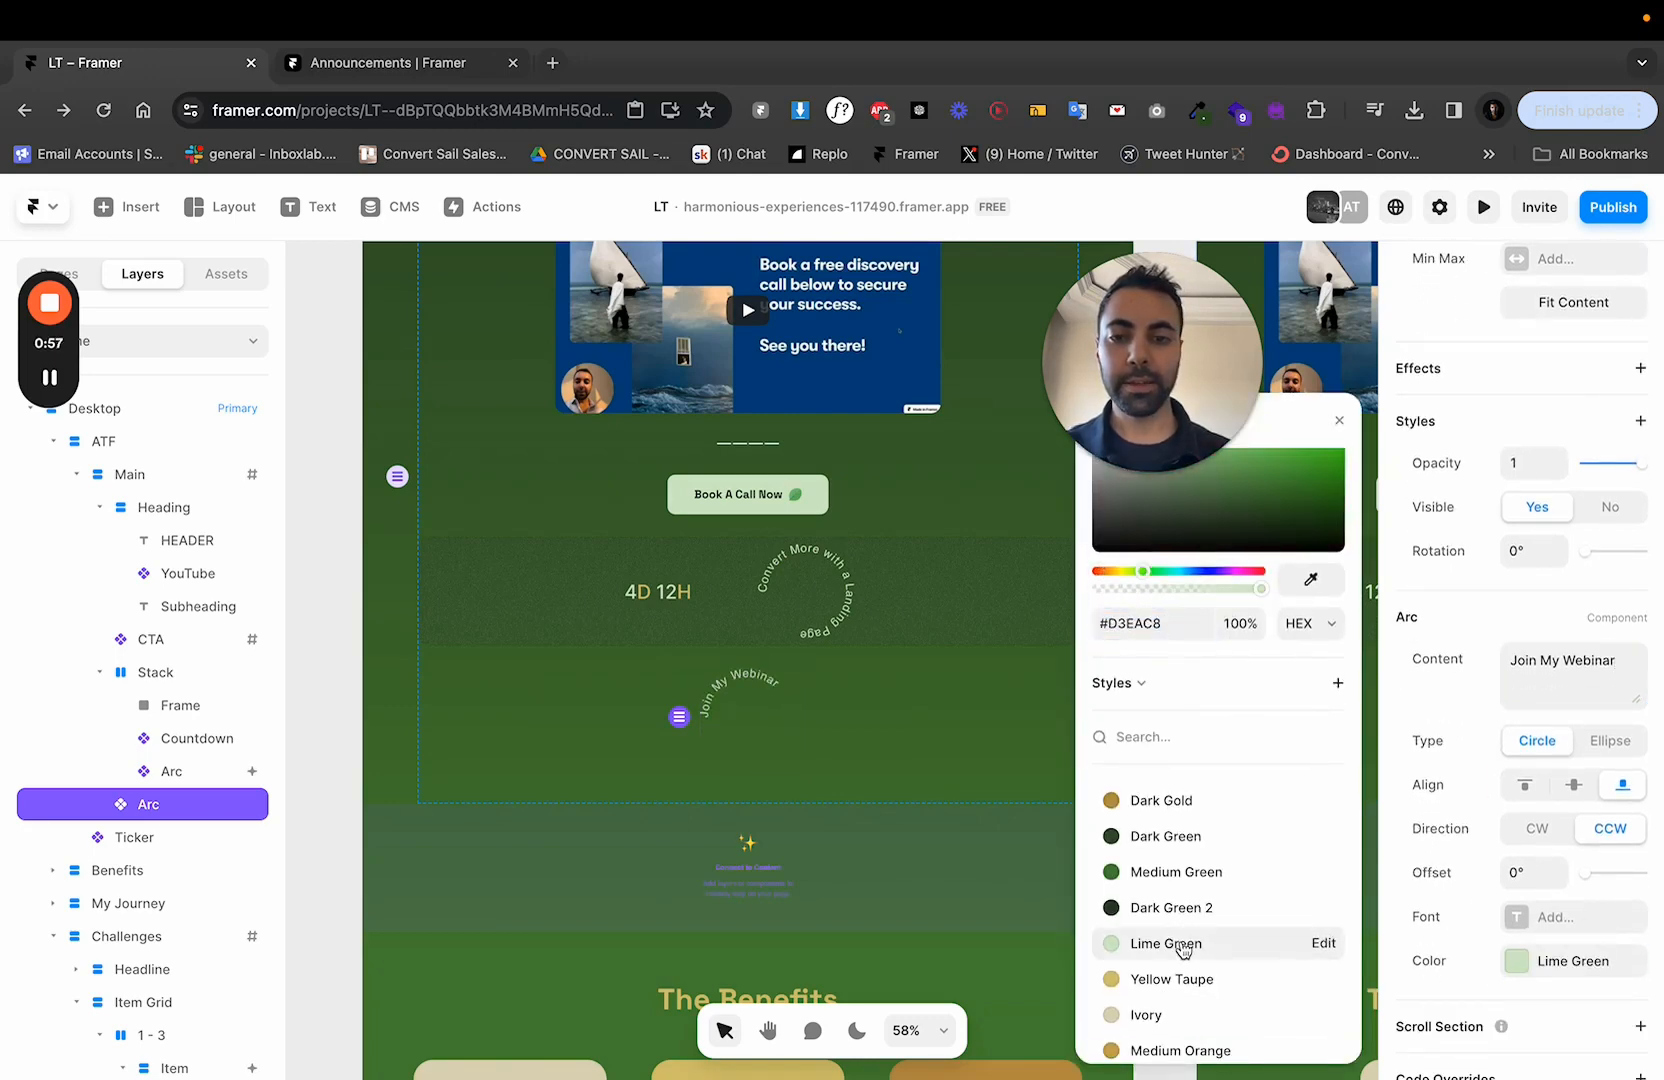
scroll(1182, 950, down, 3)
click(1183, 957)
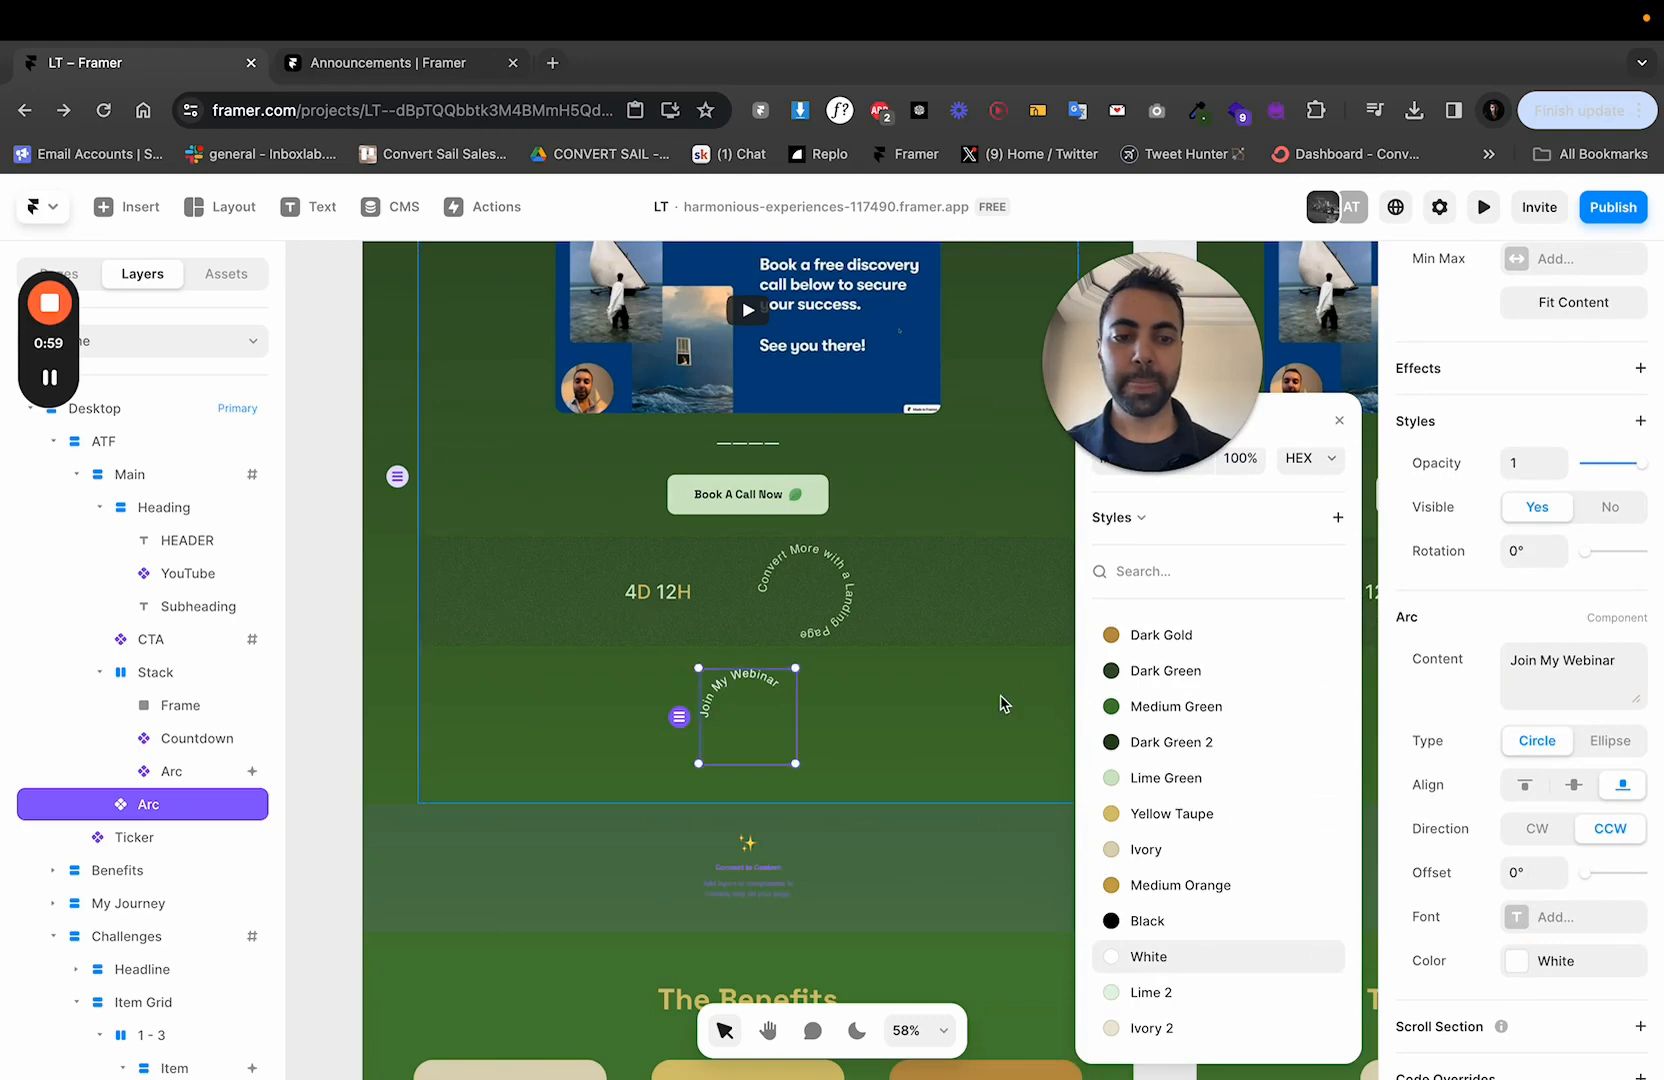
click(1447, 718)
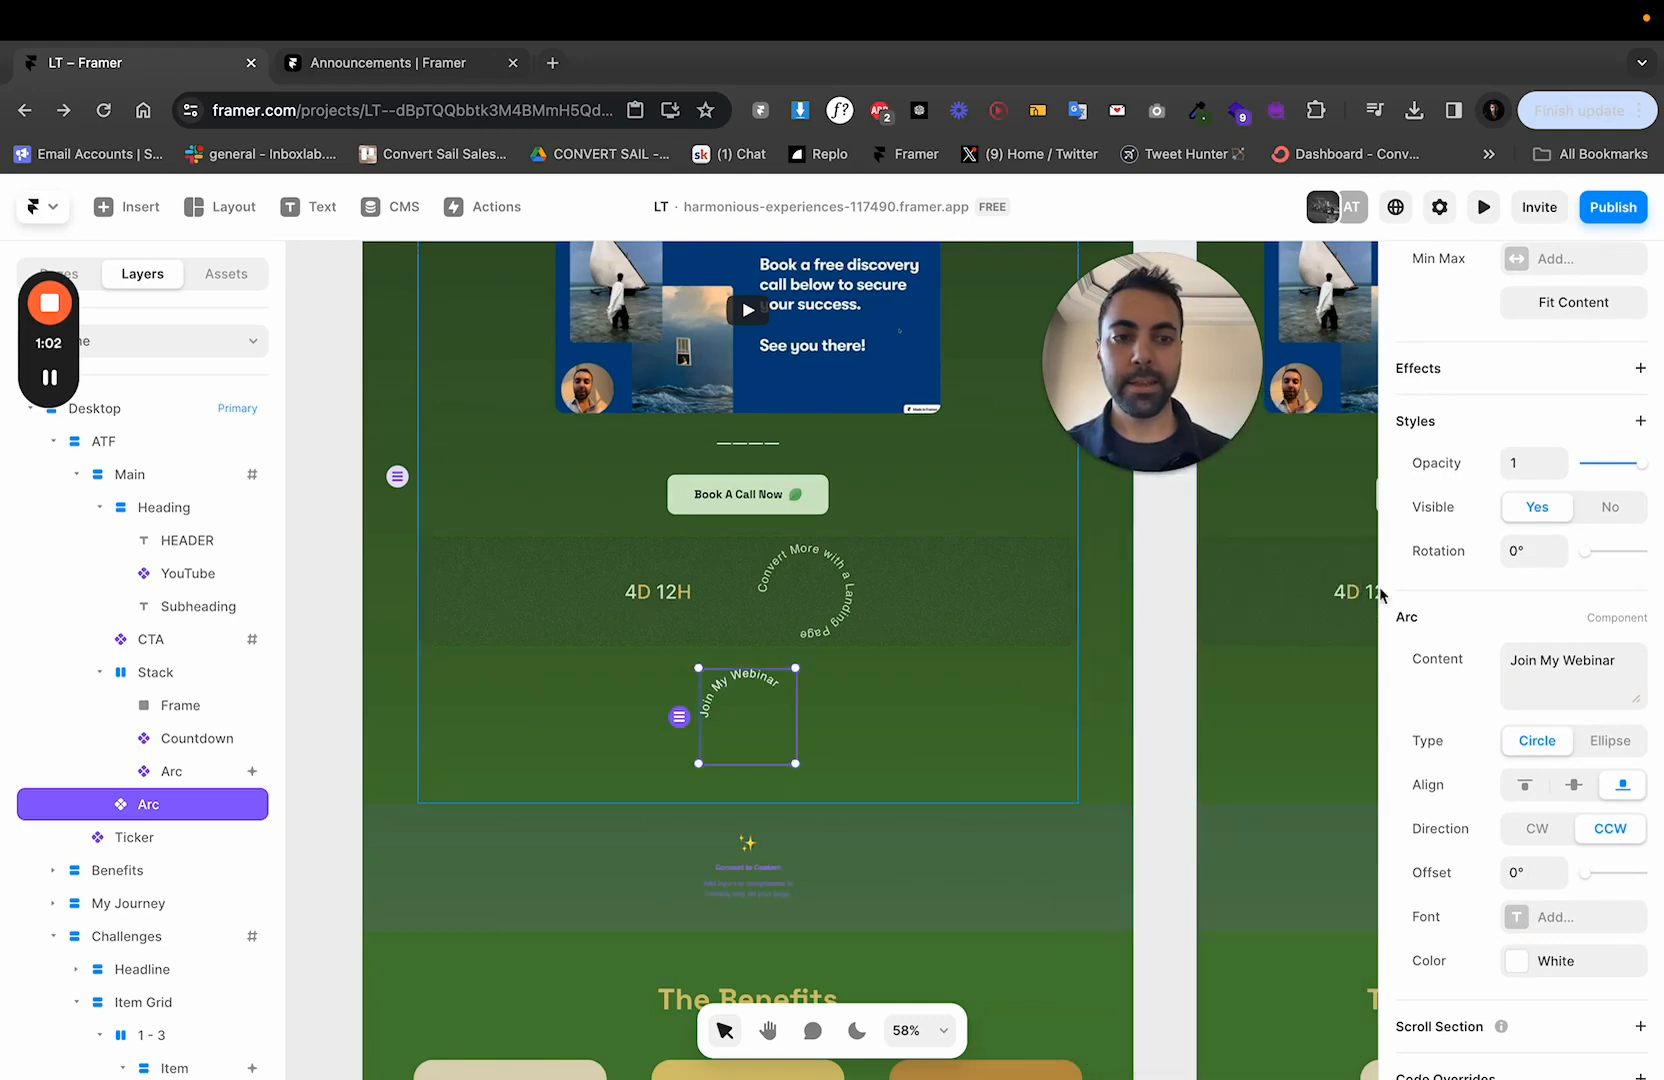
click(1484, 206)
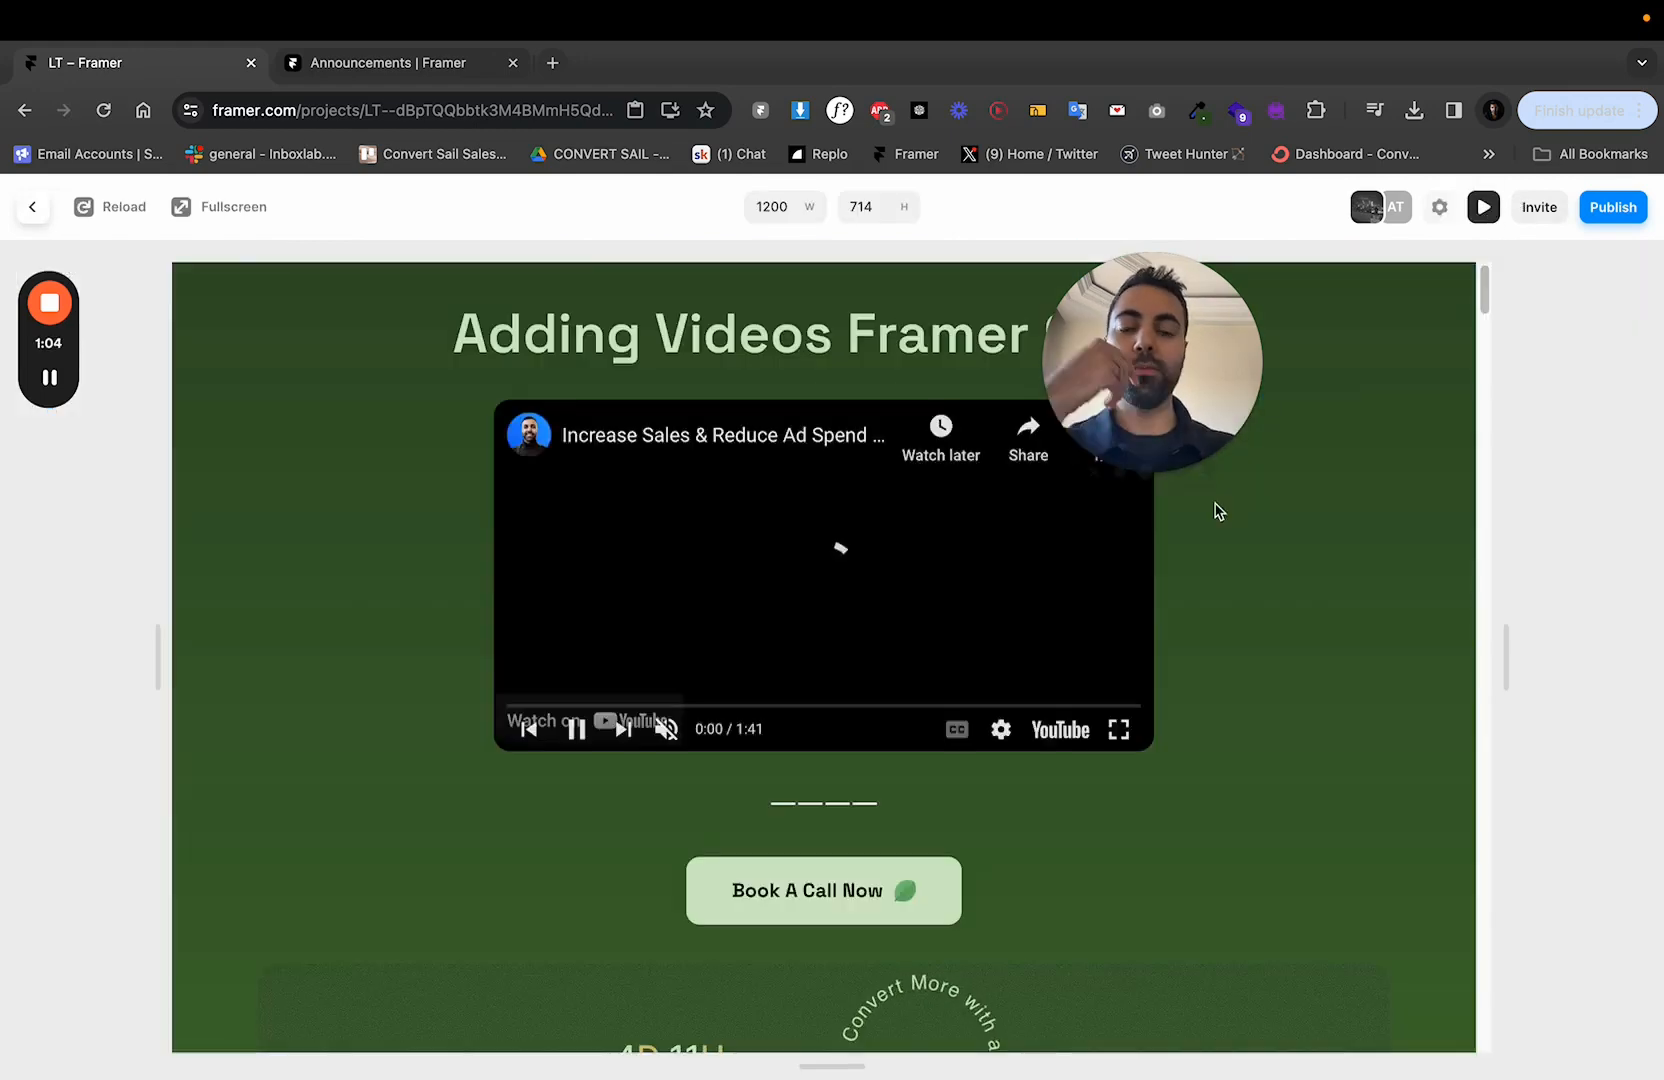
scroll(1031, 634, down, 3)
scroll(1031, 634, down, 2)
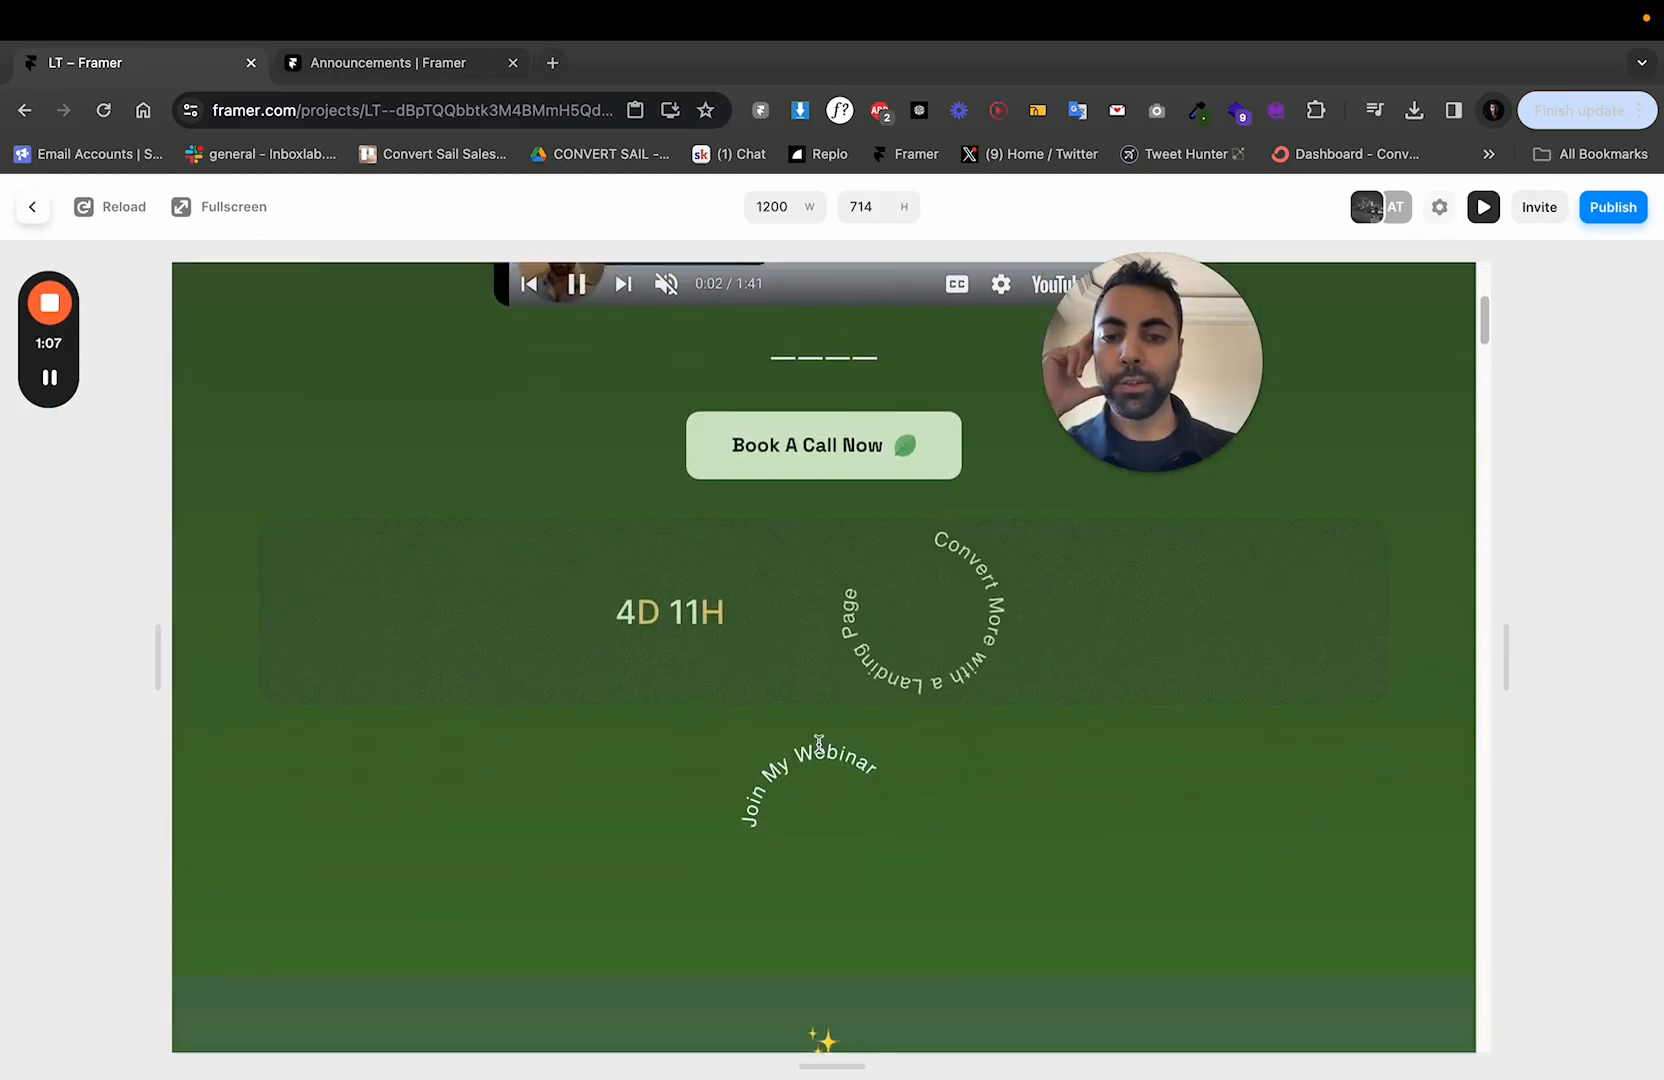
click(1482, 208)
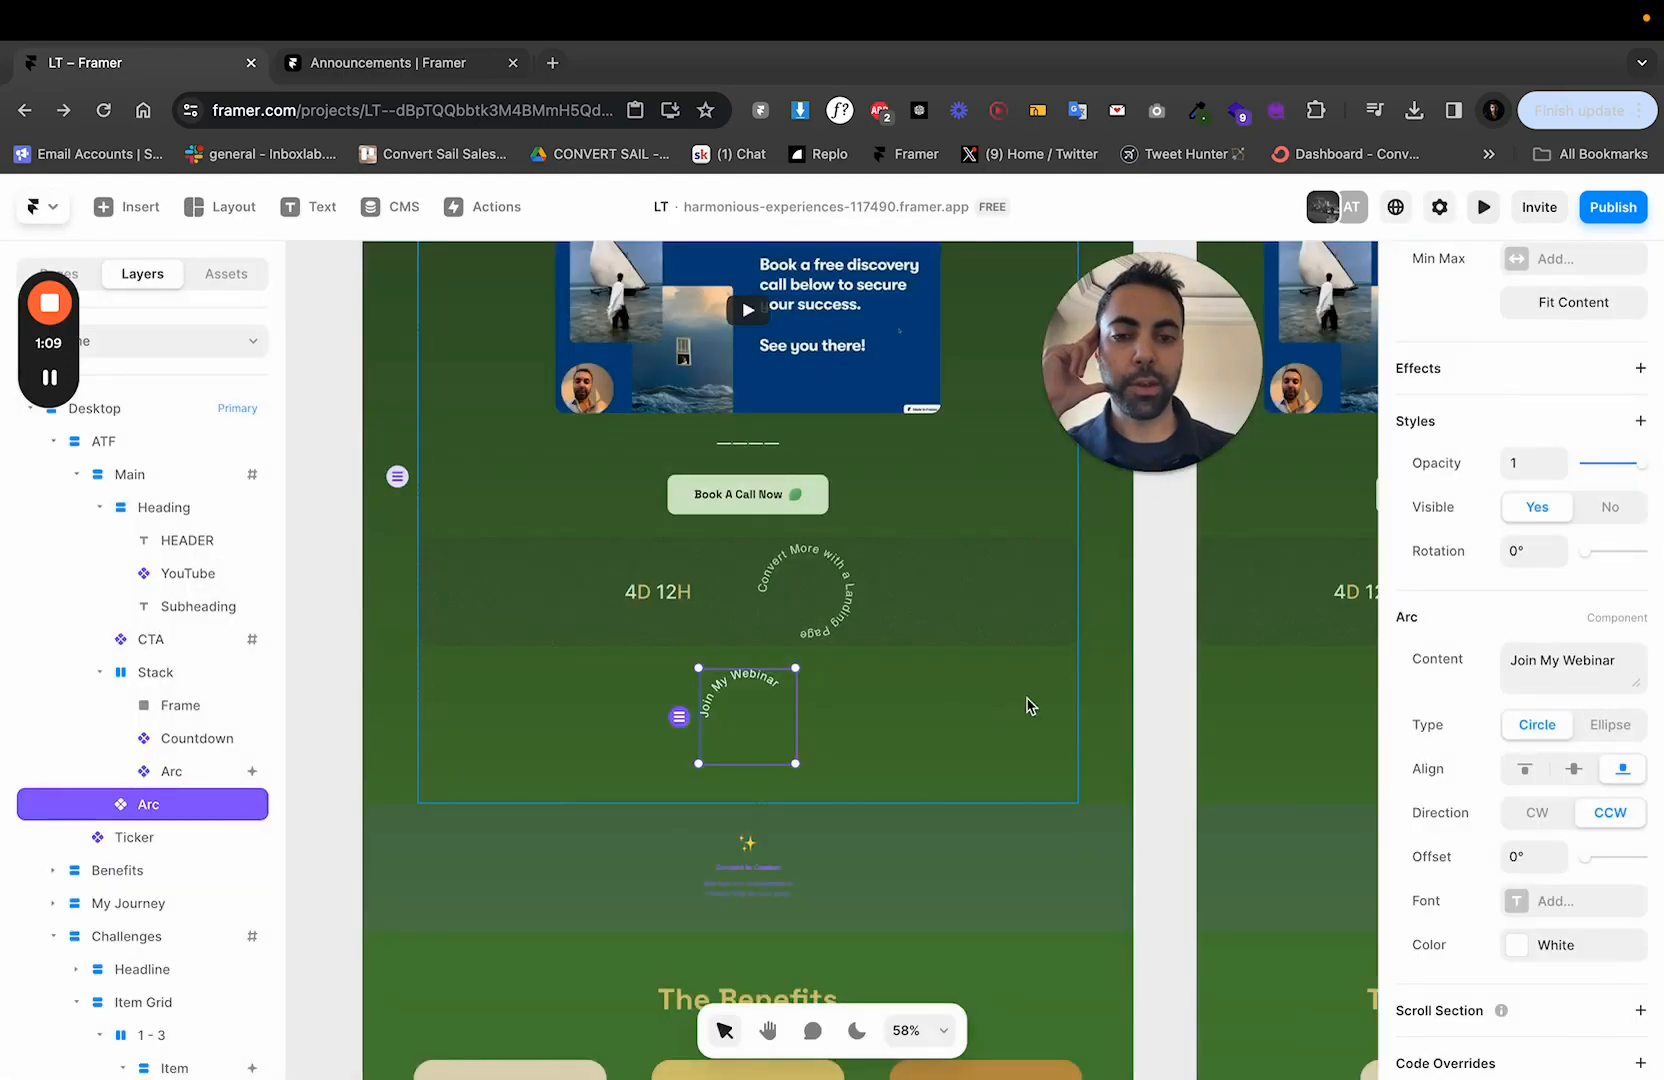
Add a Loop effect to the "Join My Webinar" arc, view its transition settings, and preview the page.
scroll(1526, 590, up, 3)
scroll(1526, 590, up, 1)
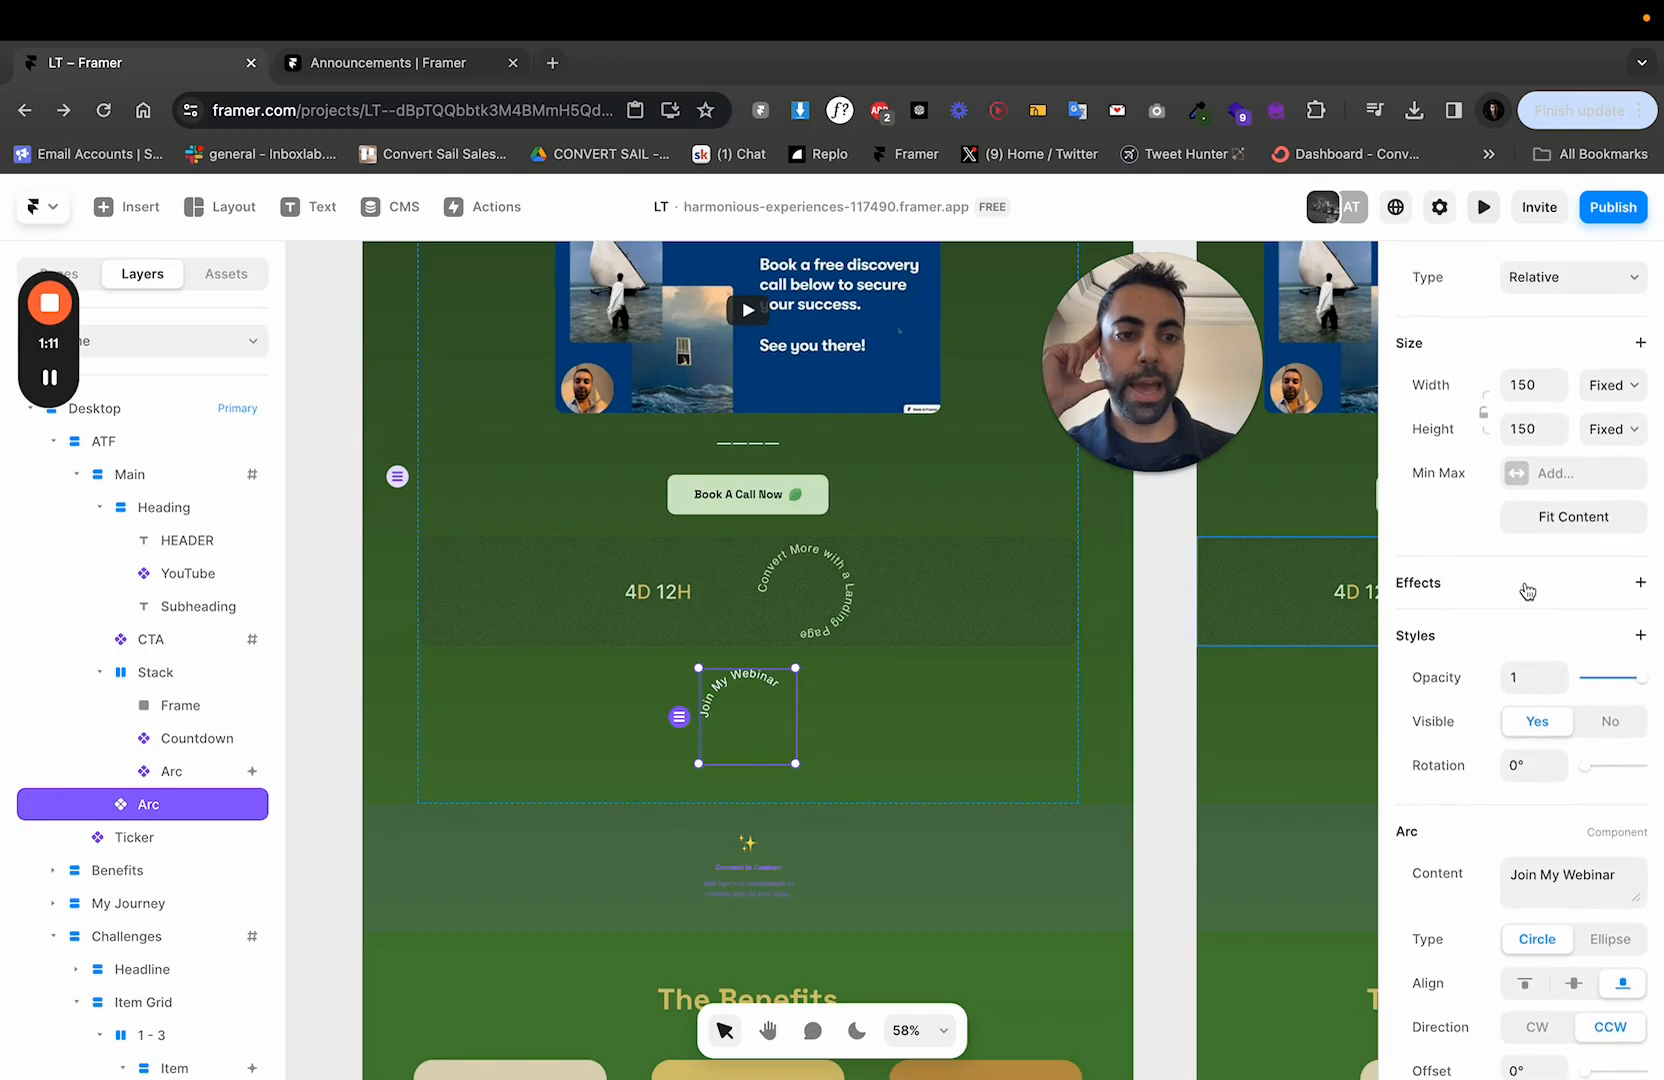
click(1524, 592)
click(1553, 690)
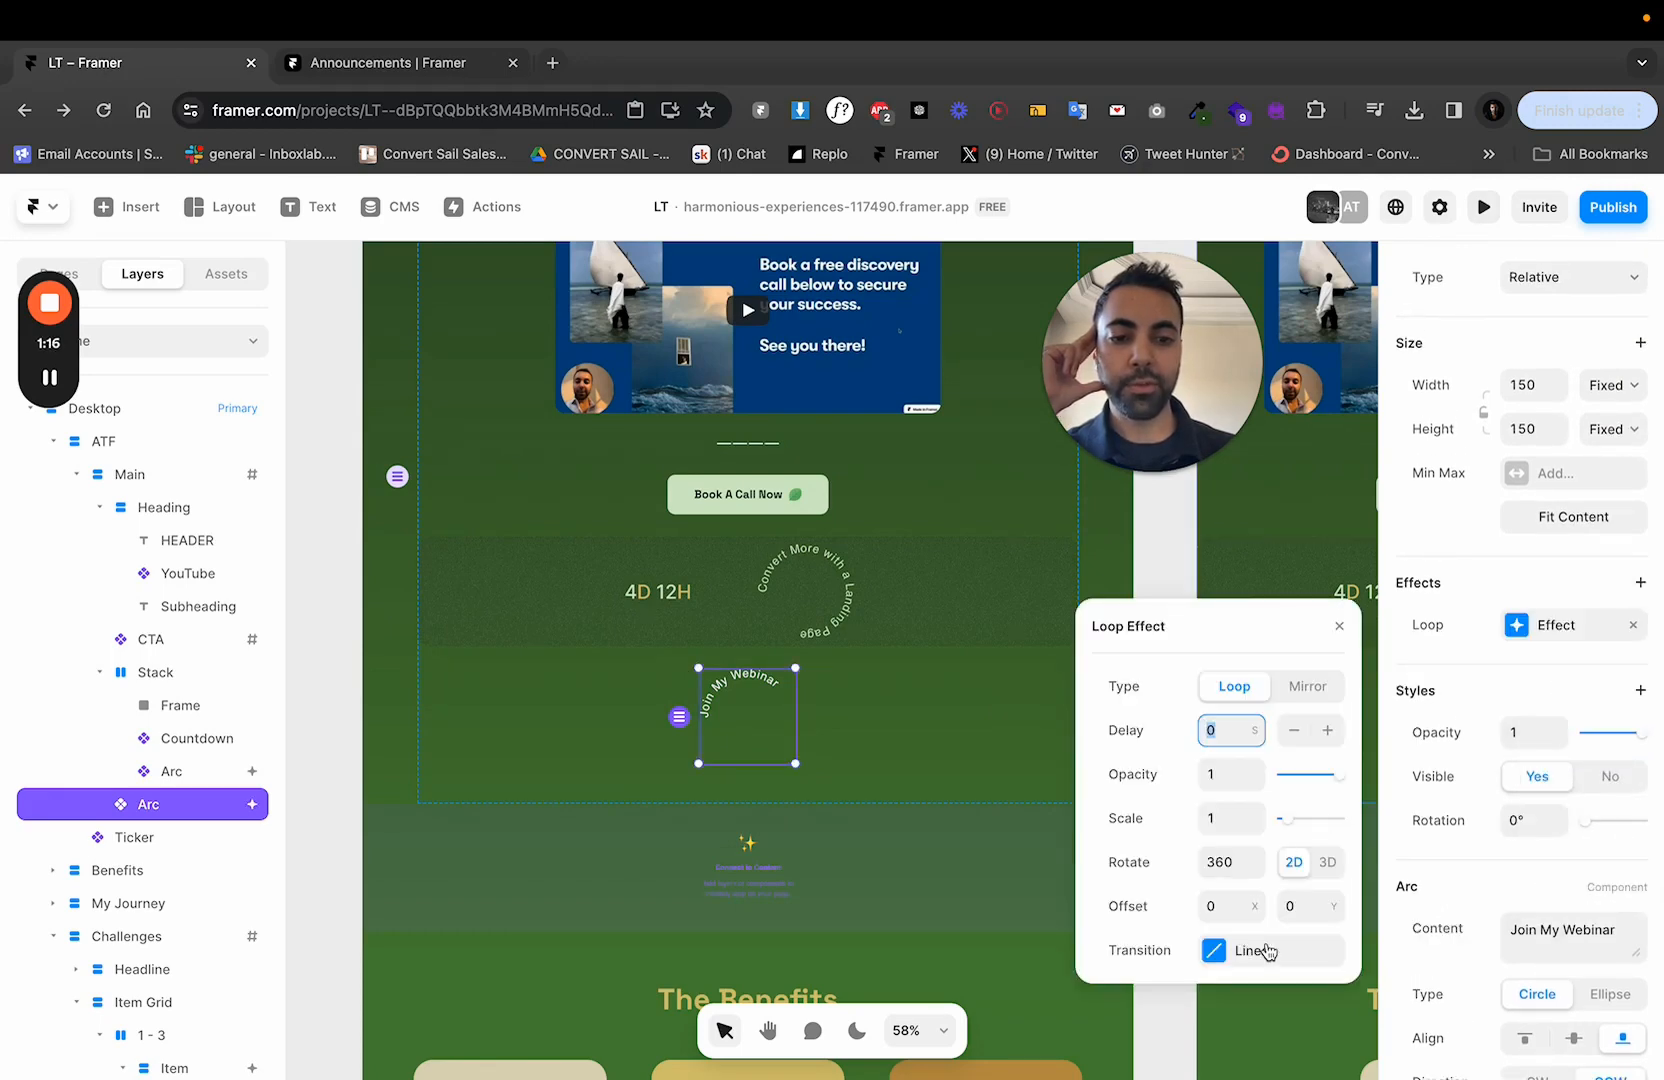
click(1266, 950)
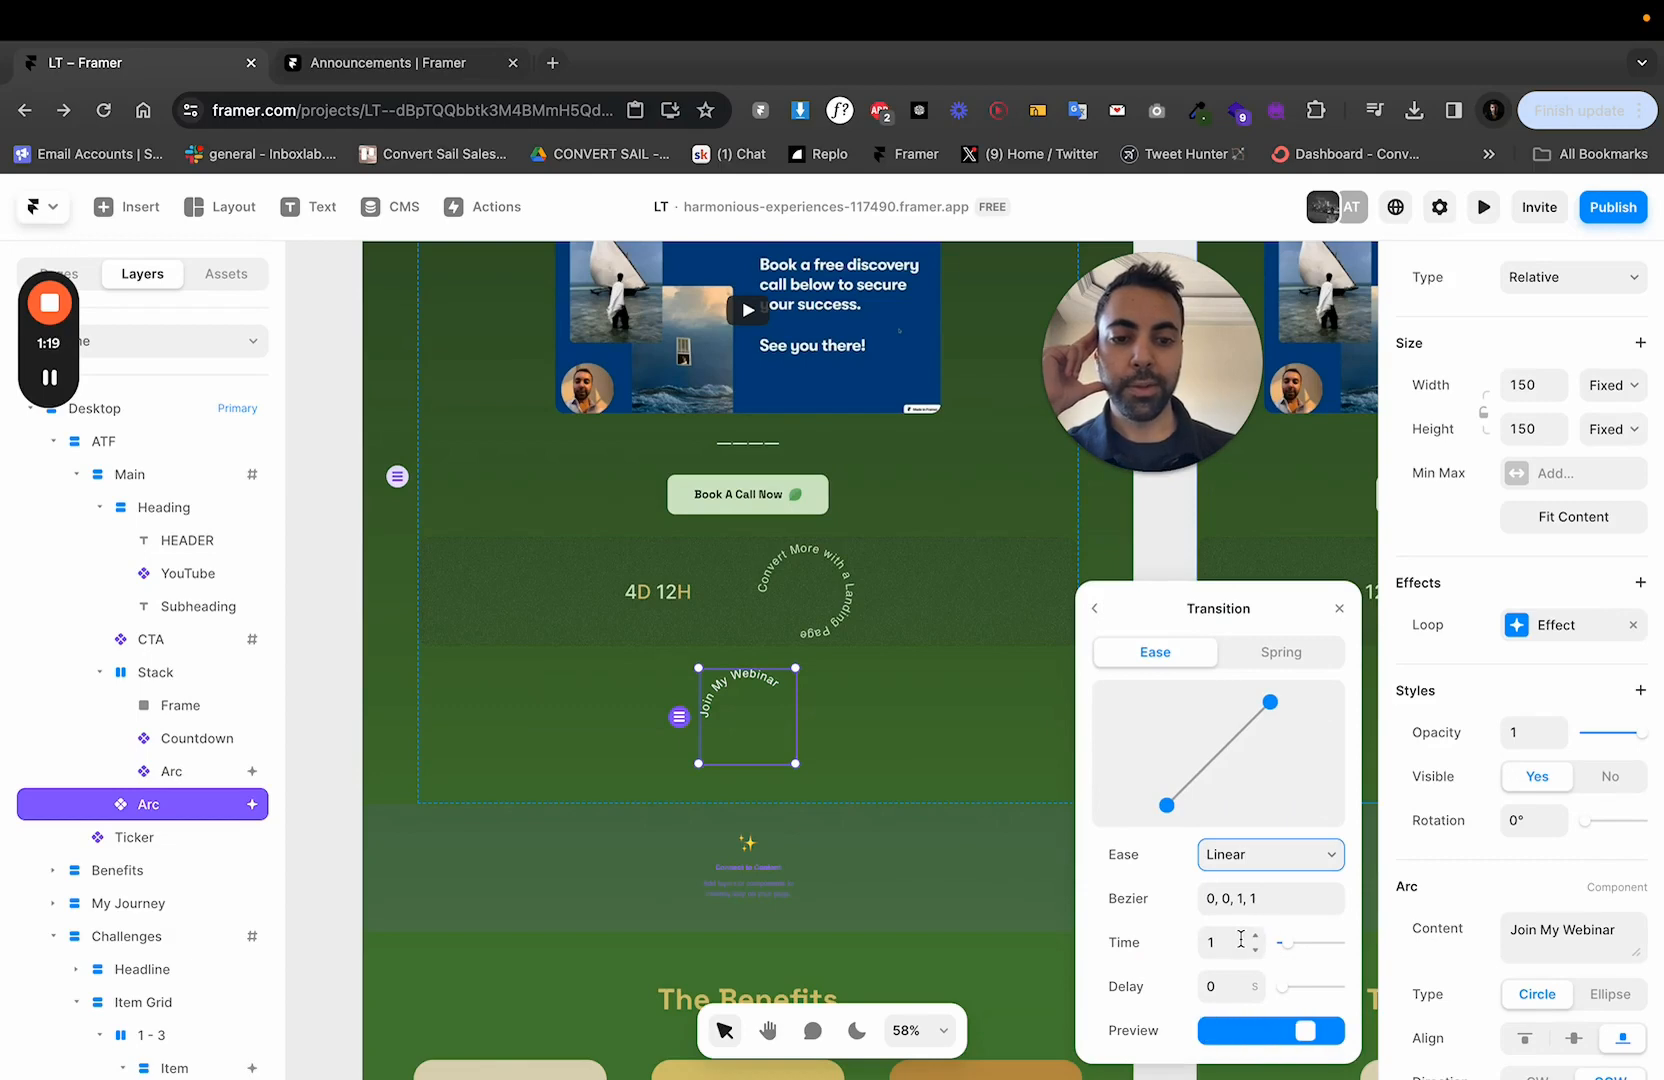
click(1483, 206)
scroll(975, 665, down, 5)
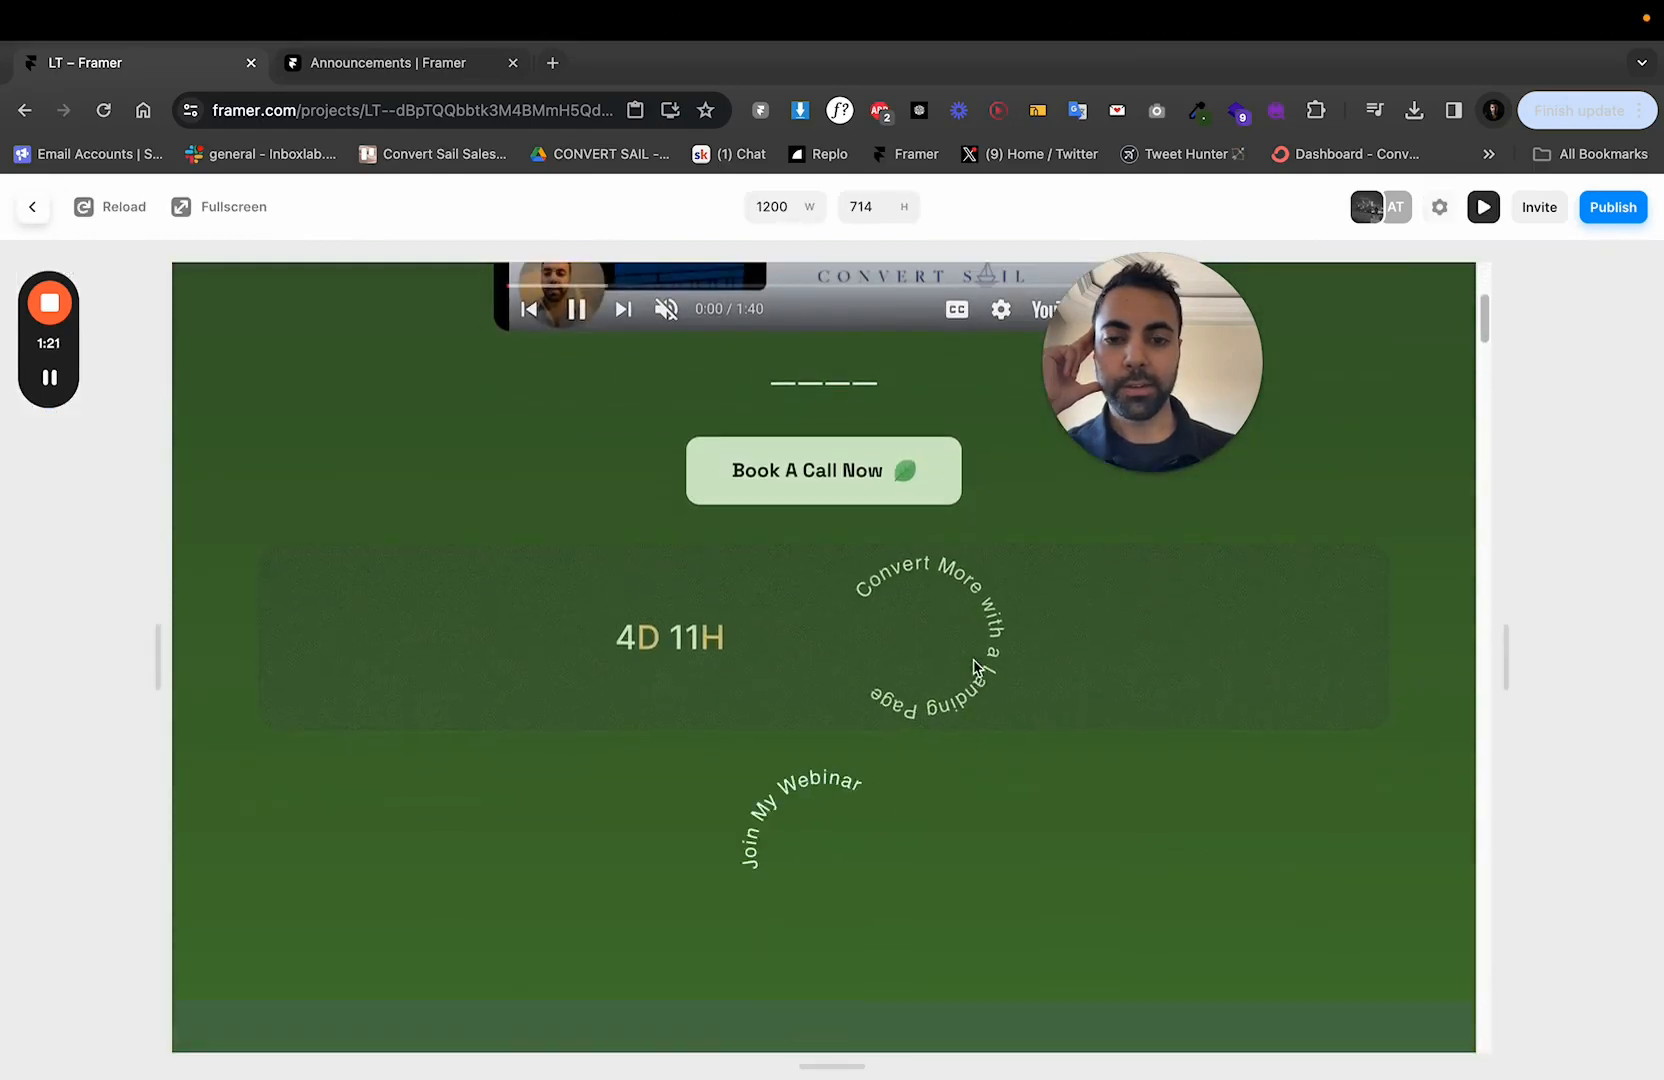
click(1481, 210)
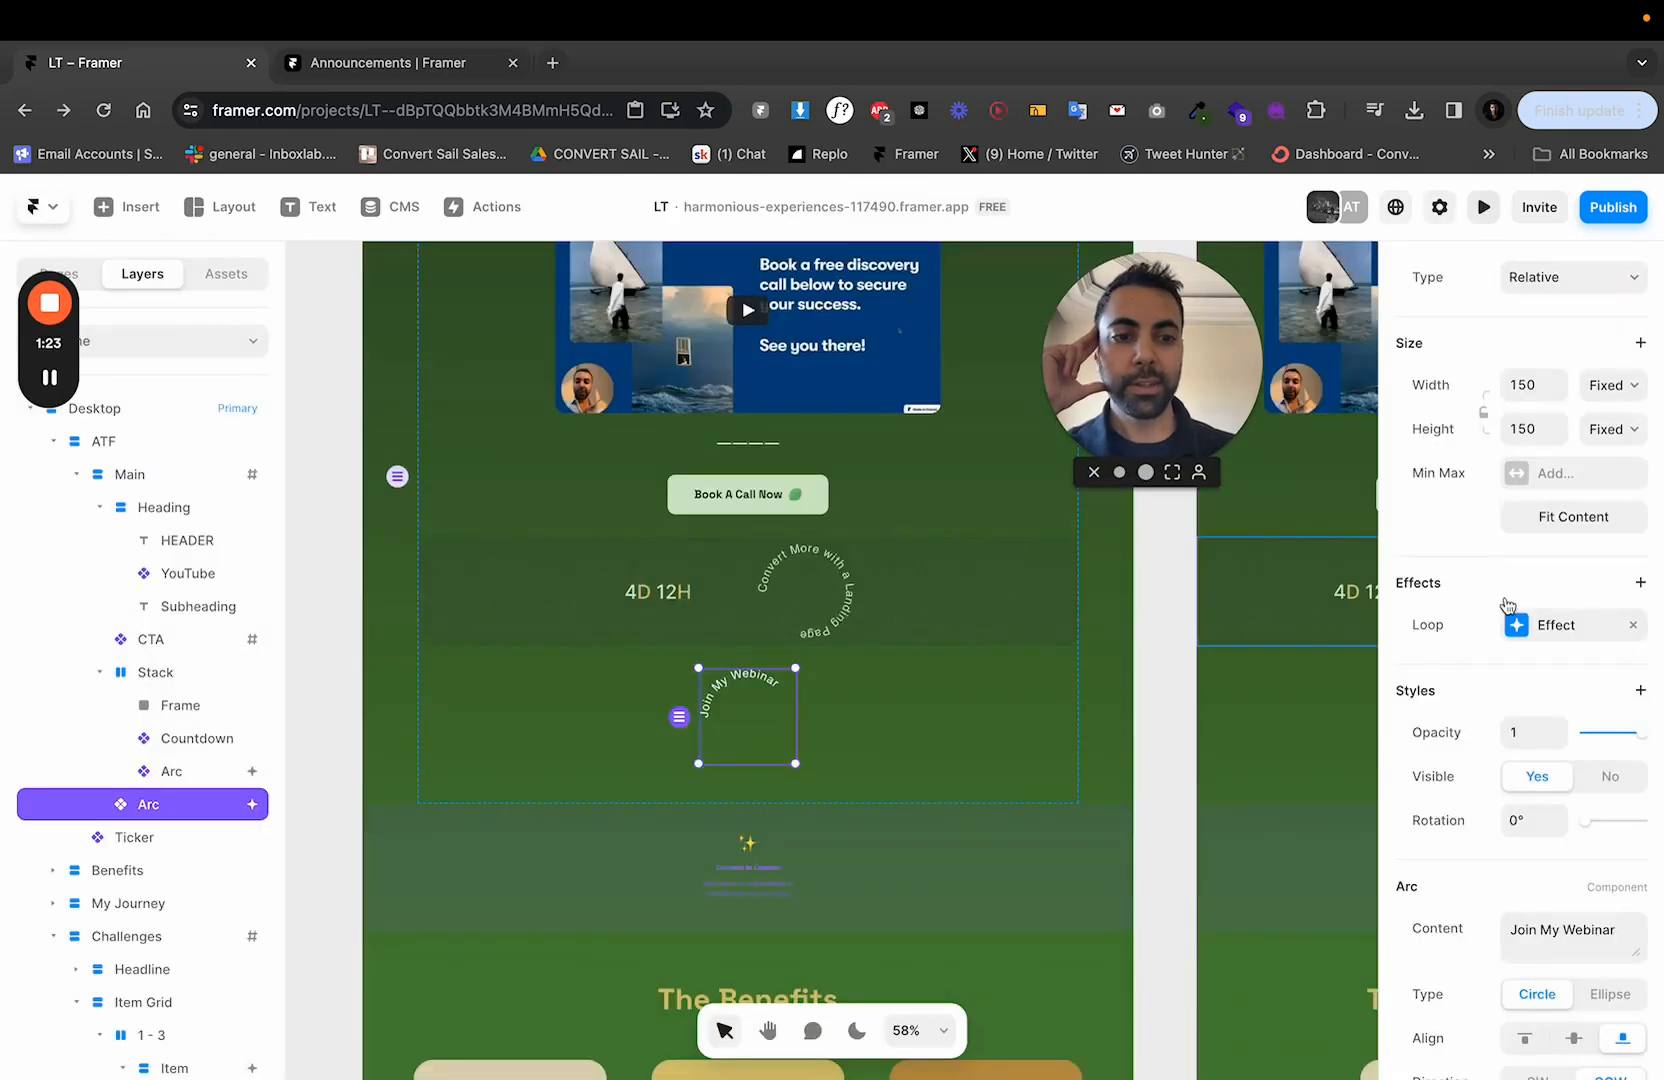
Set the loop transition's delay to 12 seconds and preview the arc's movement.
click(1556, 624)
click(1280, 949)
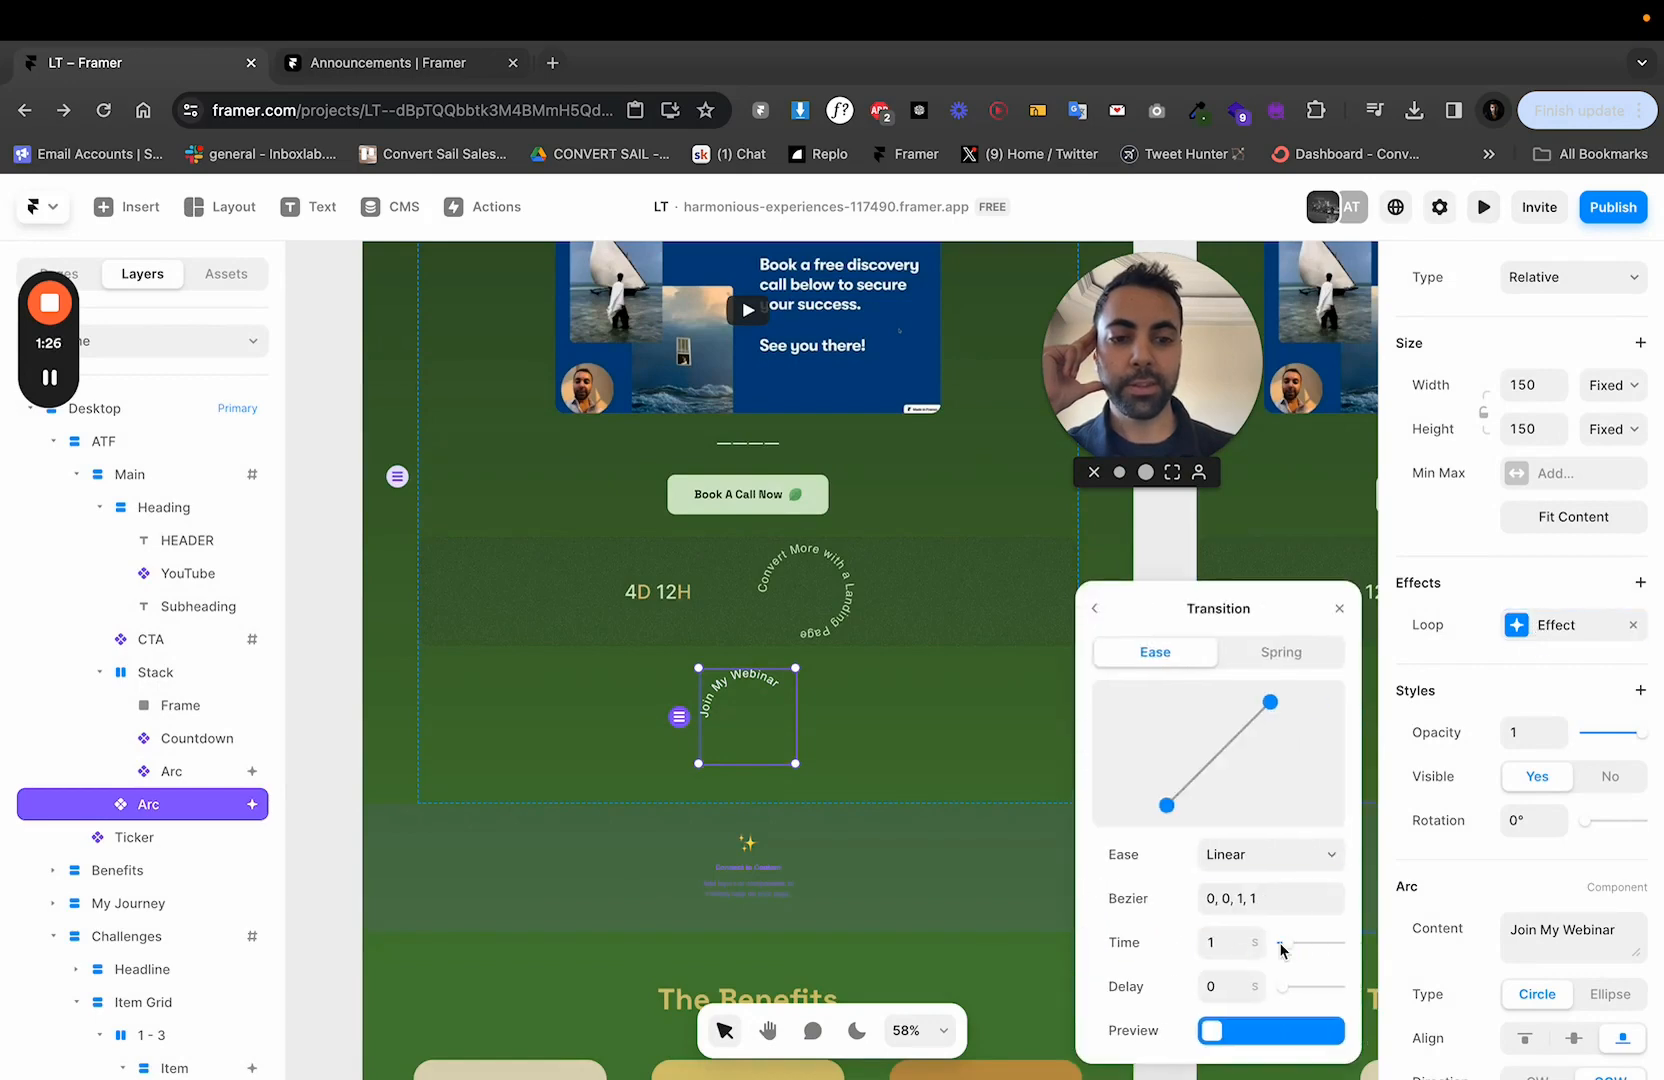
click(1228, 986)
text(12)
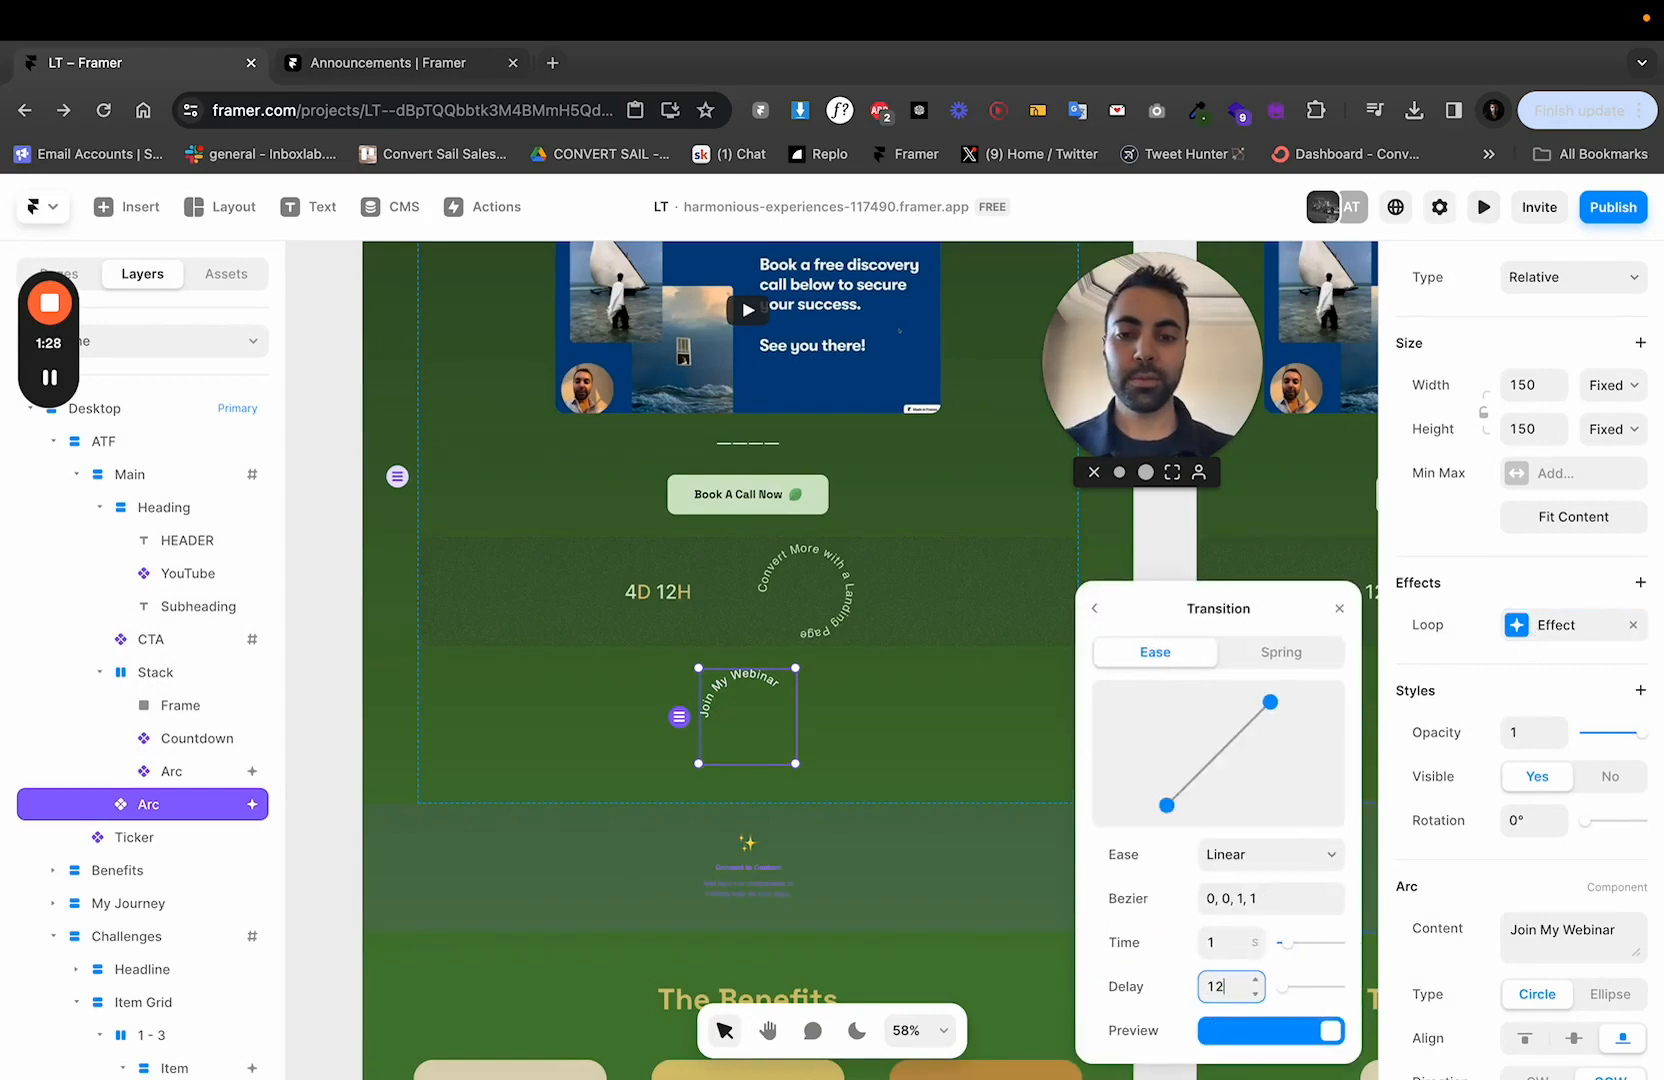
click(1483, 206)
scroll(888, 747, down, 5)
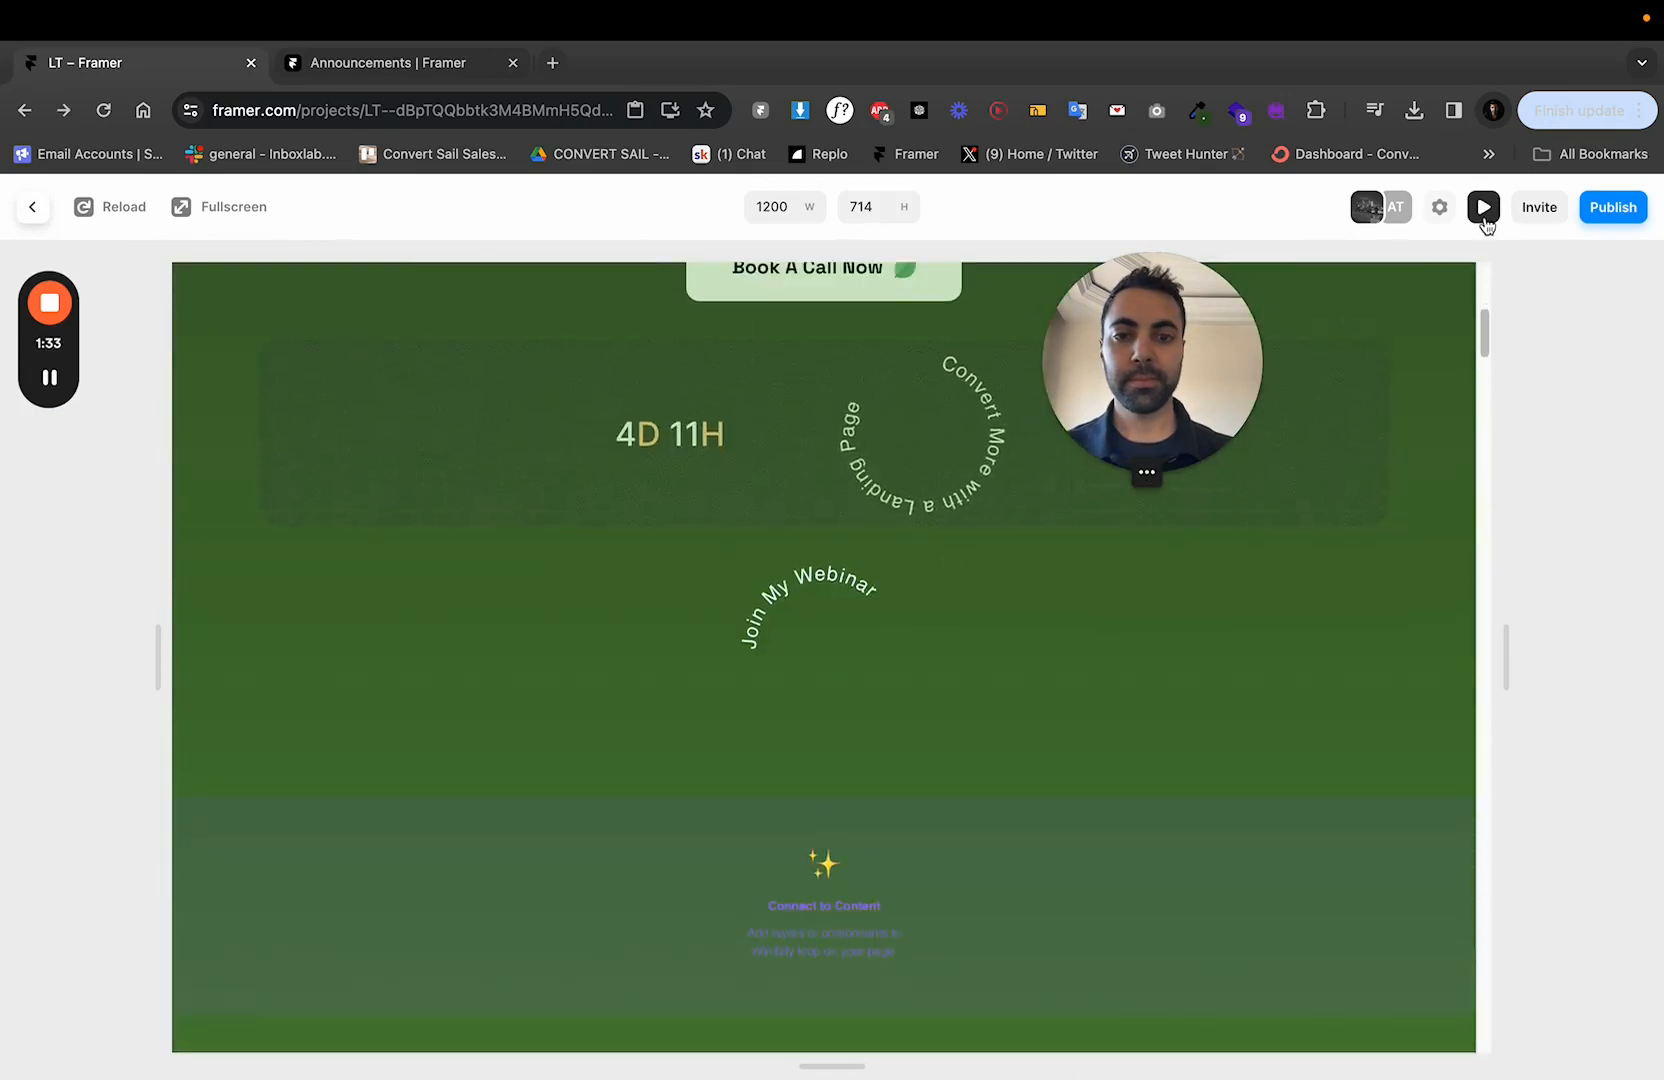
click(1483, 206)
Set the loop transition's time to 12 seconds and check the arc in the page preview.
click(1545, 632)
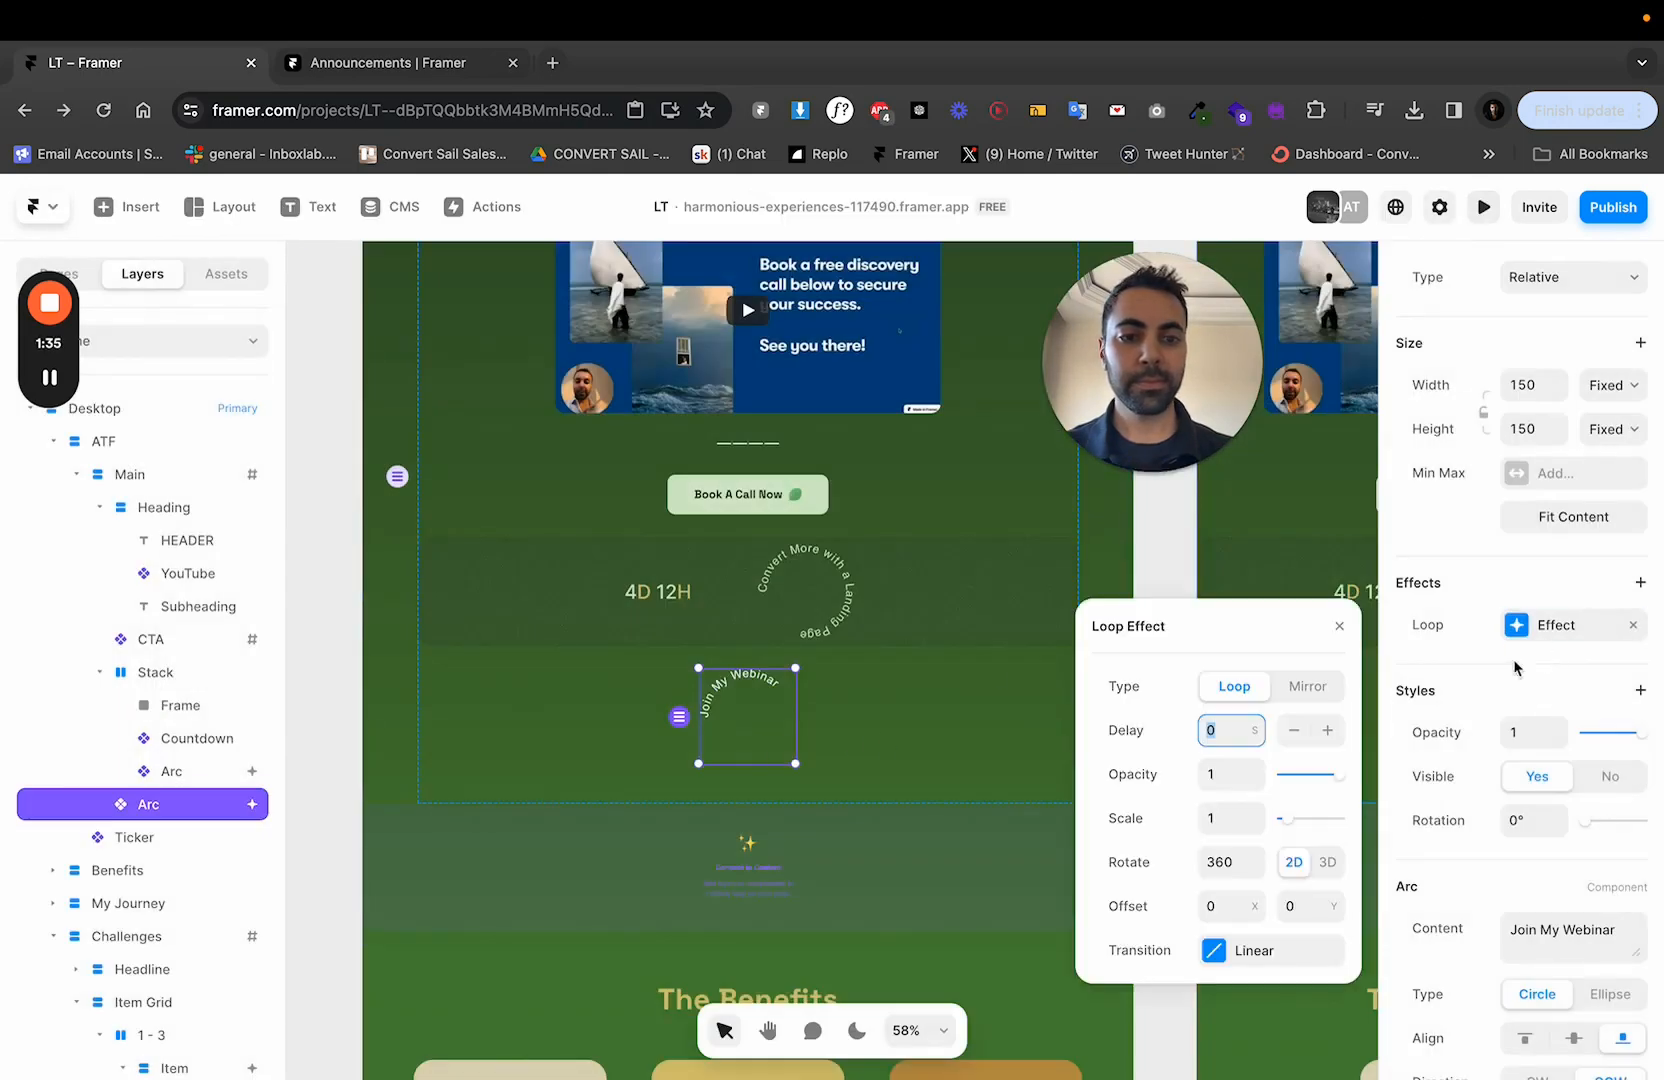
click(1266, 955)
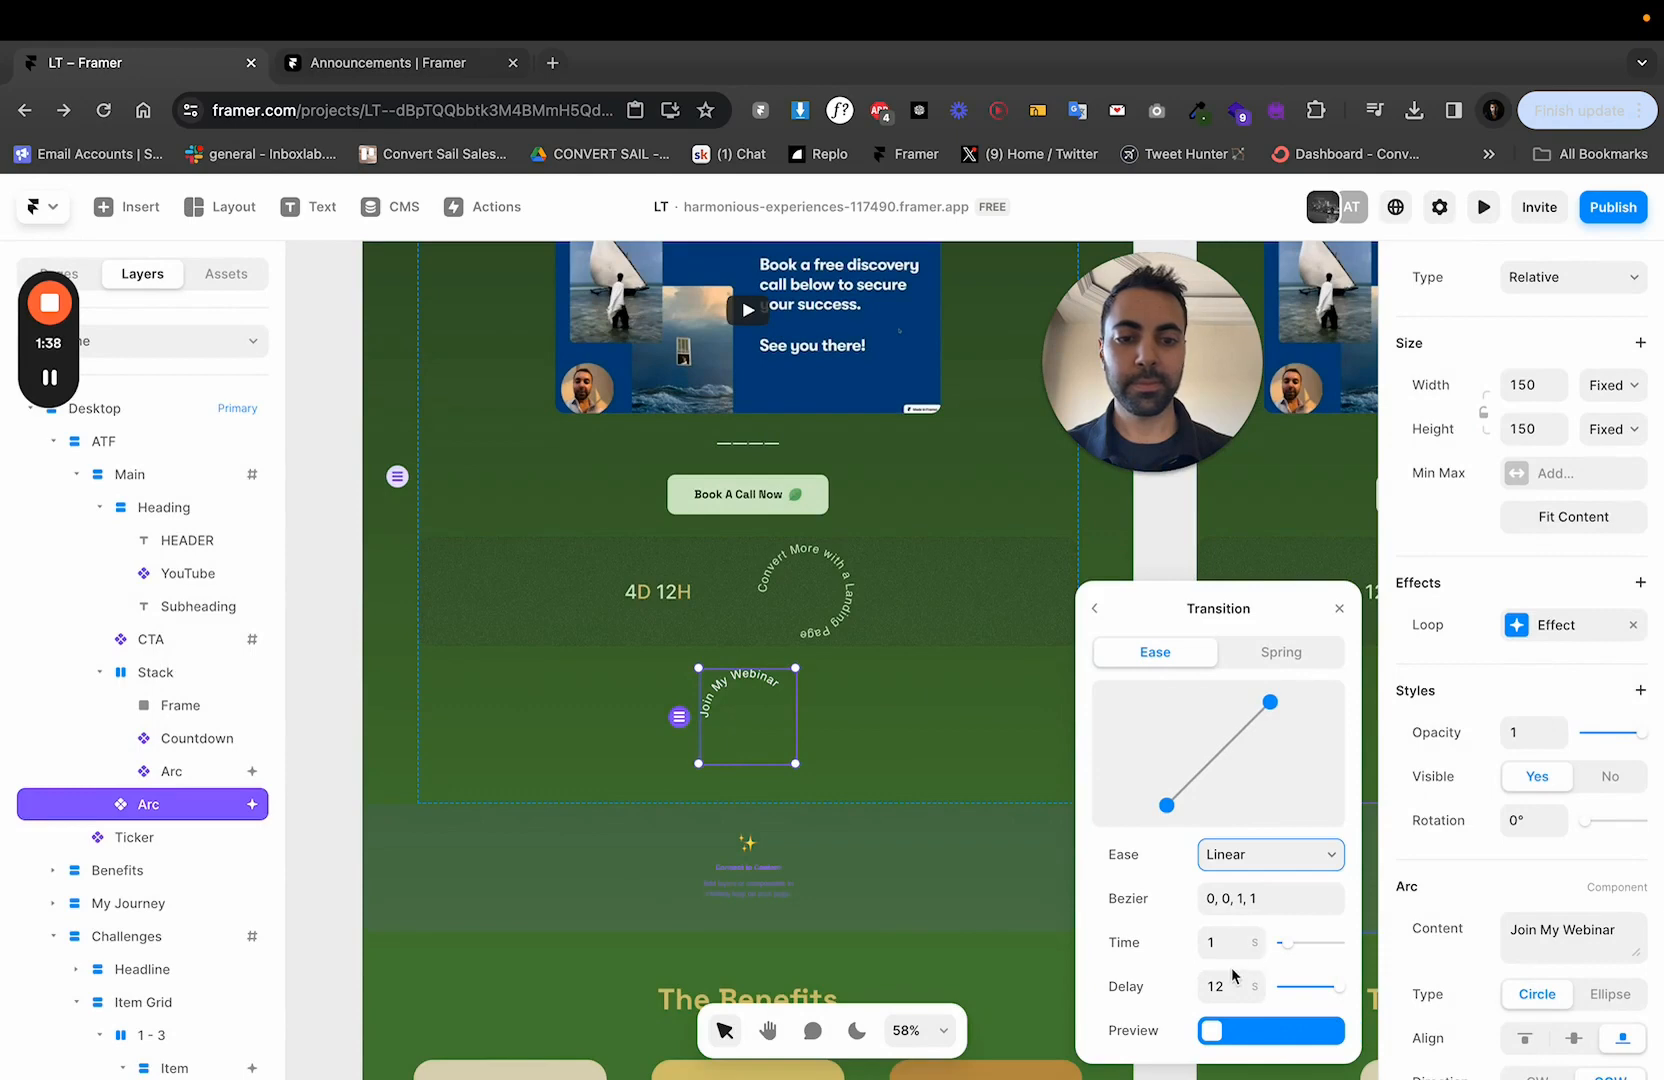
click(1232, 975)
click(1223, 942)
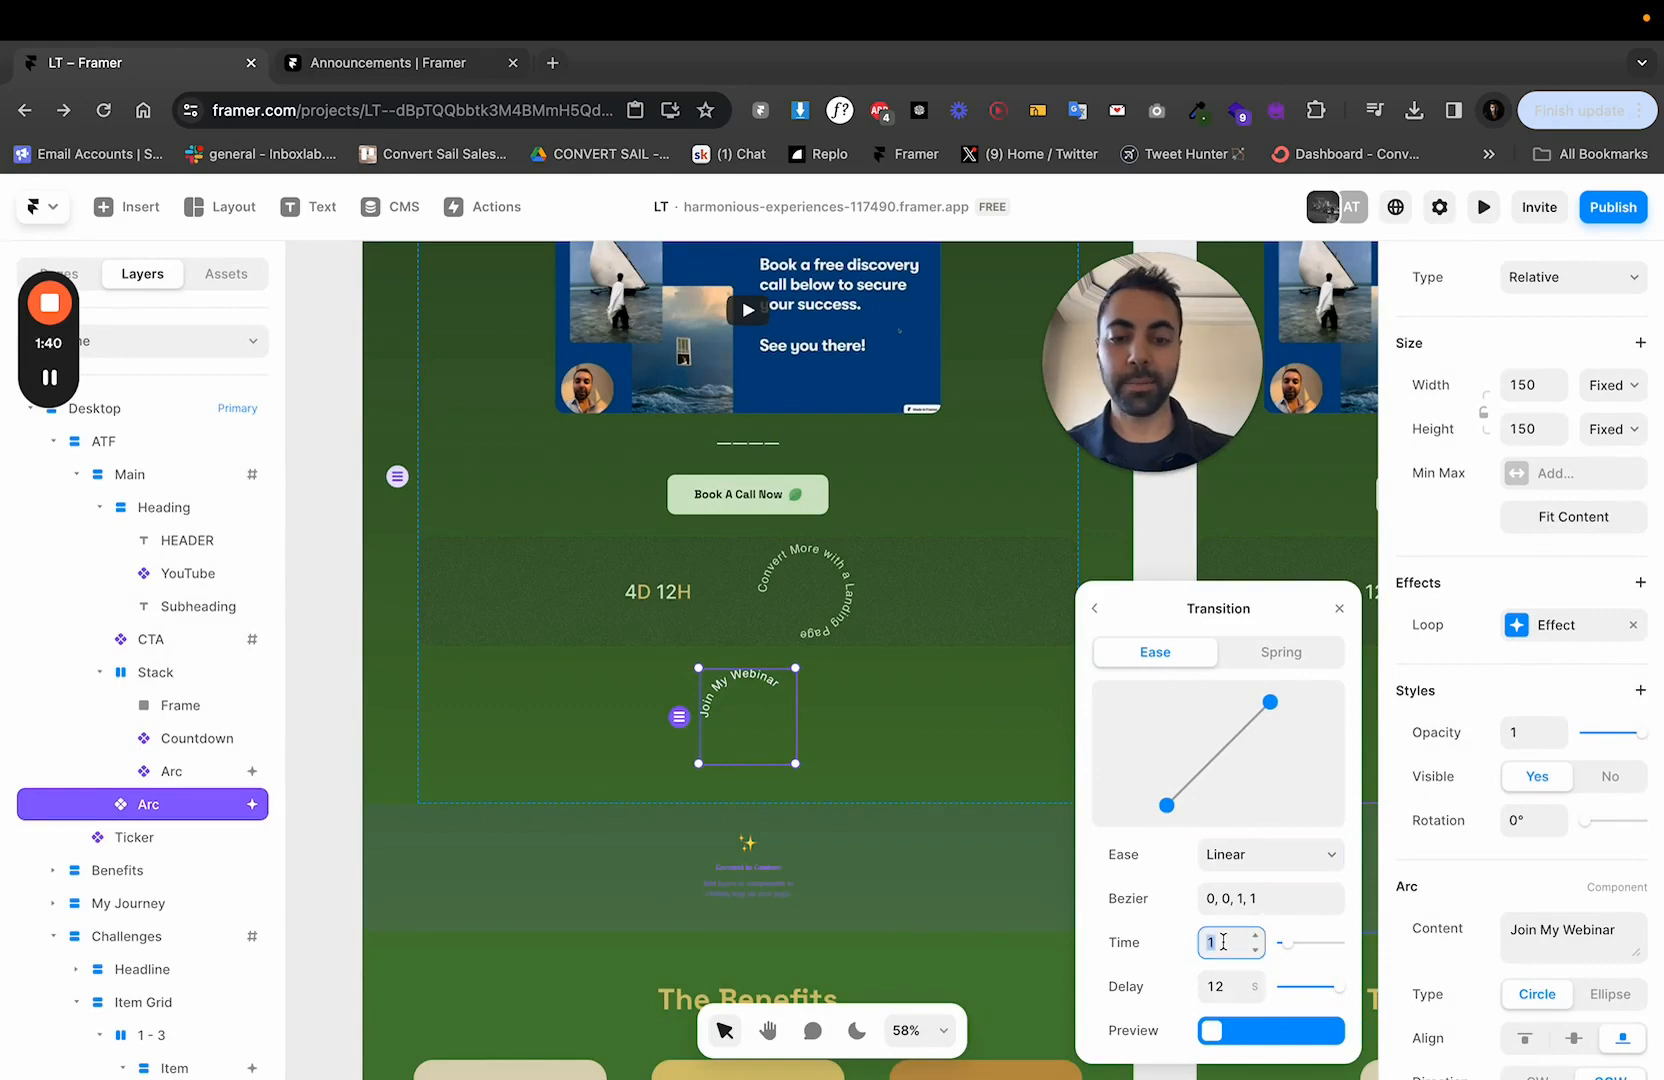
key(Return)
click(1485, 208)
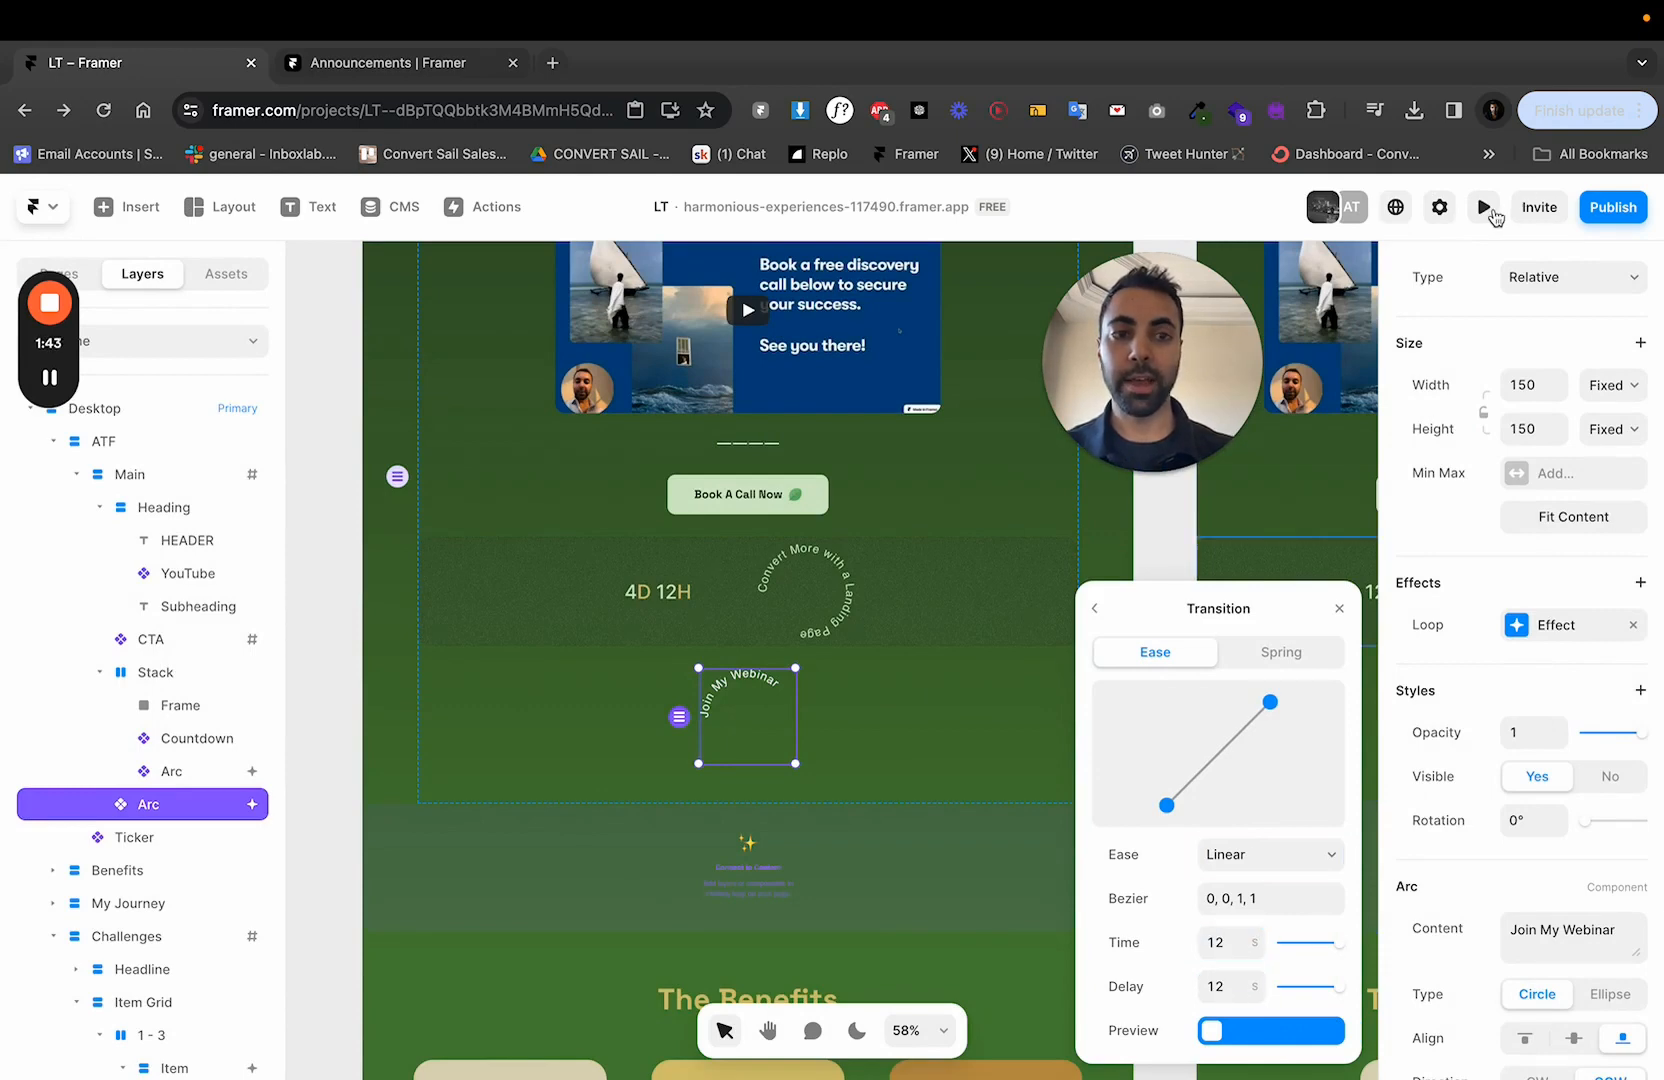
scroll(1005, 722, down, 3)
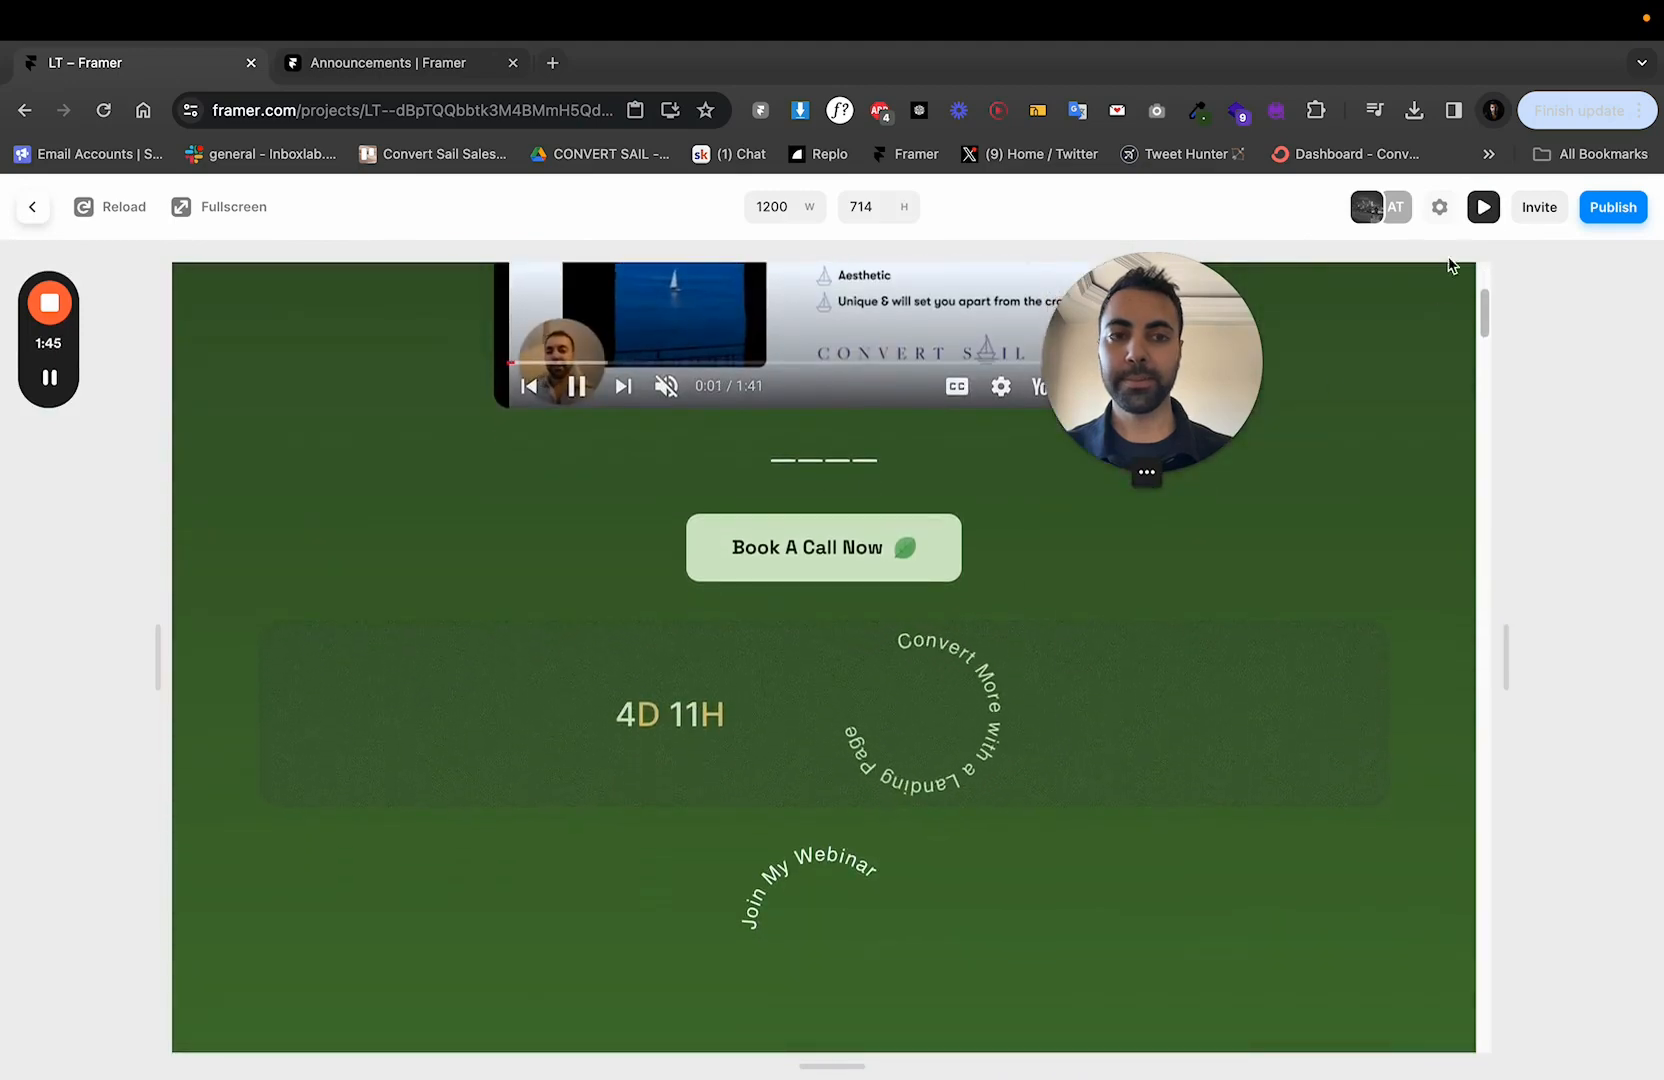
click(1486, 213)
Reduce the loop transition's delay to 1 second and preview the rotating arc on the page.
click(1540, 640)
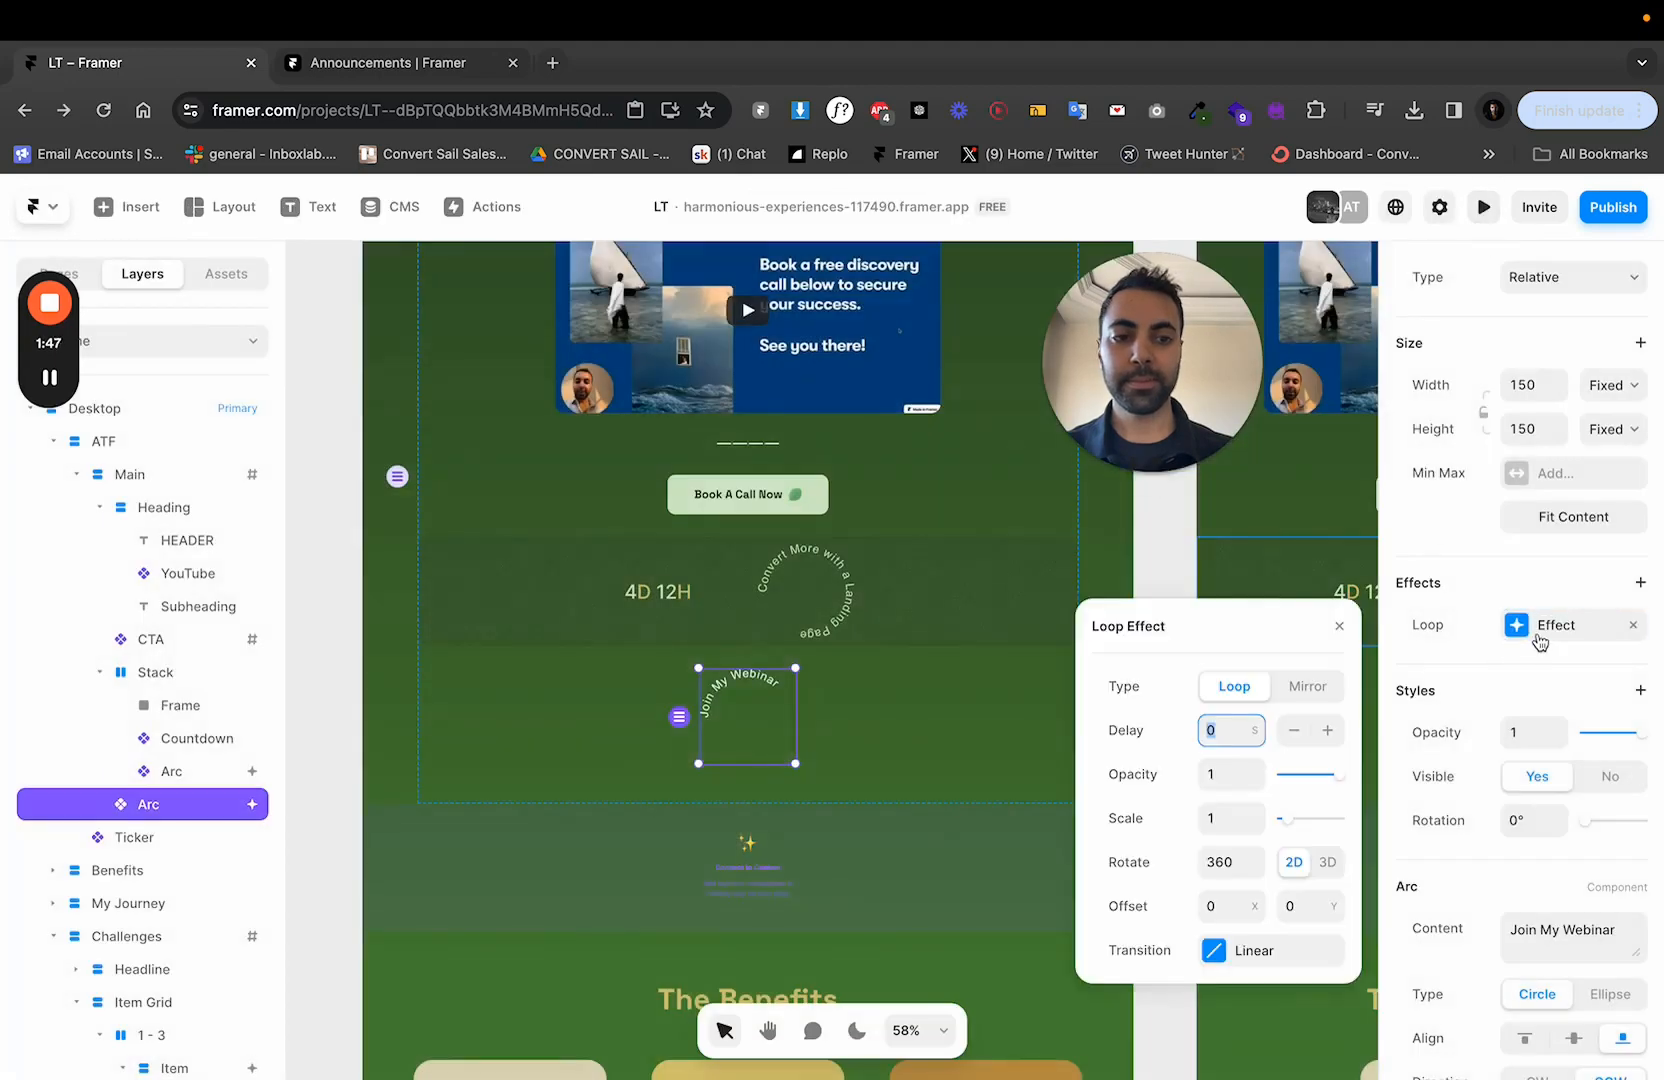
click(1254, 952)
click(1235, 986)
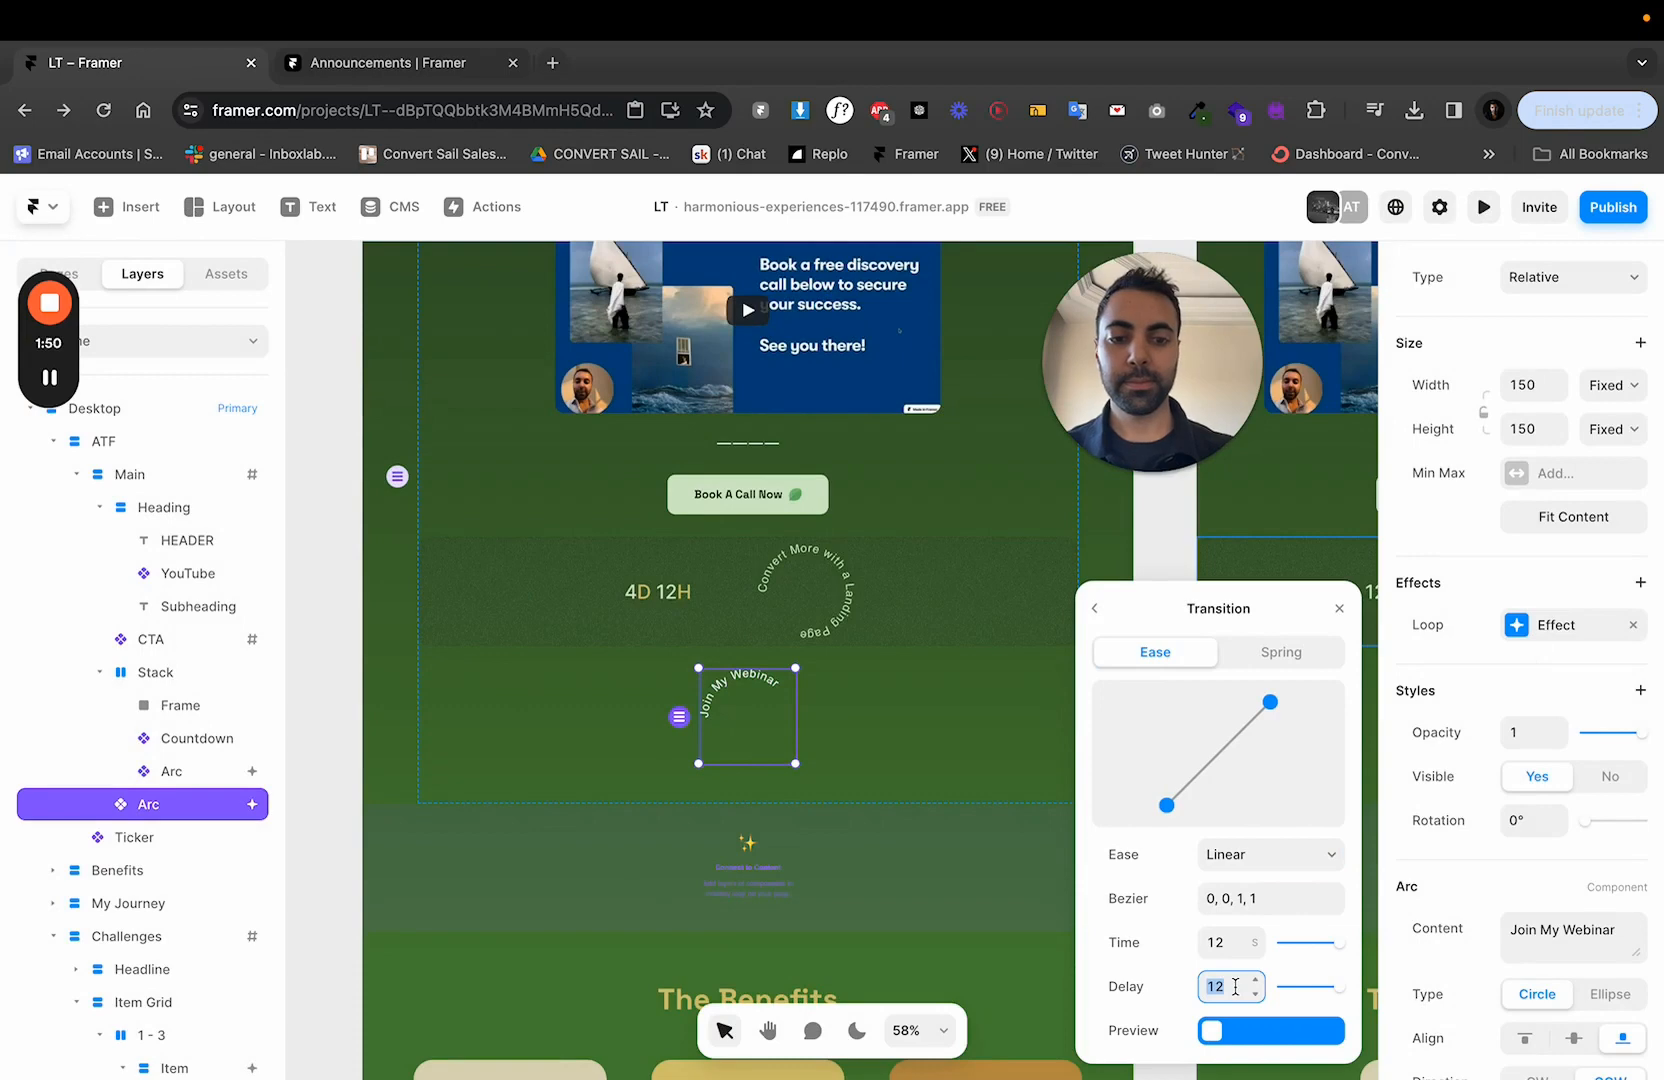
key(BackSpace)
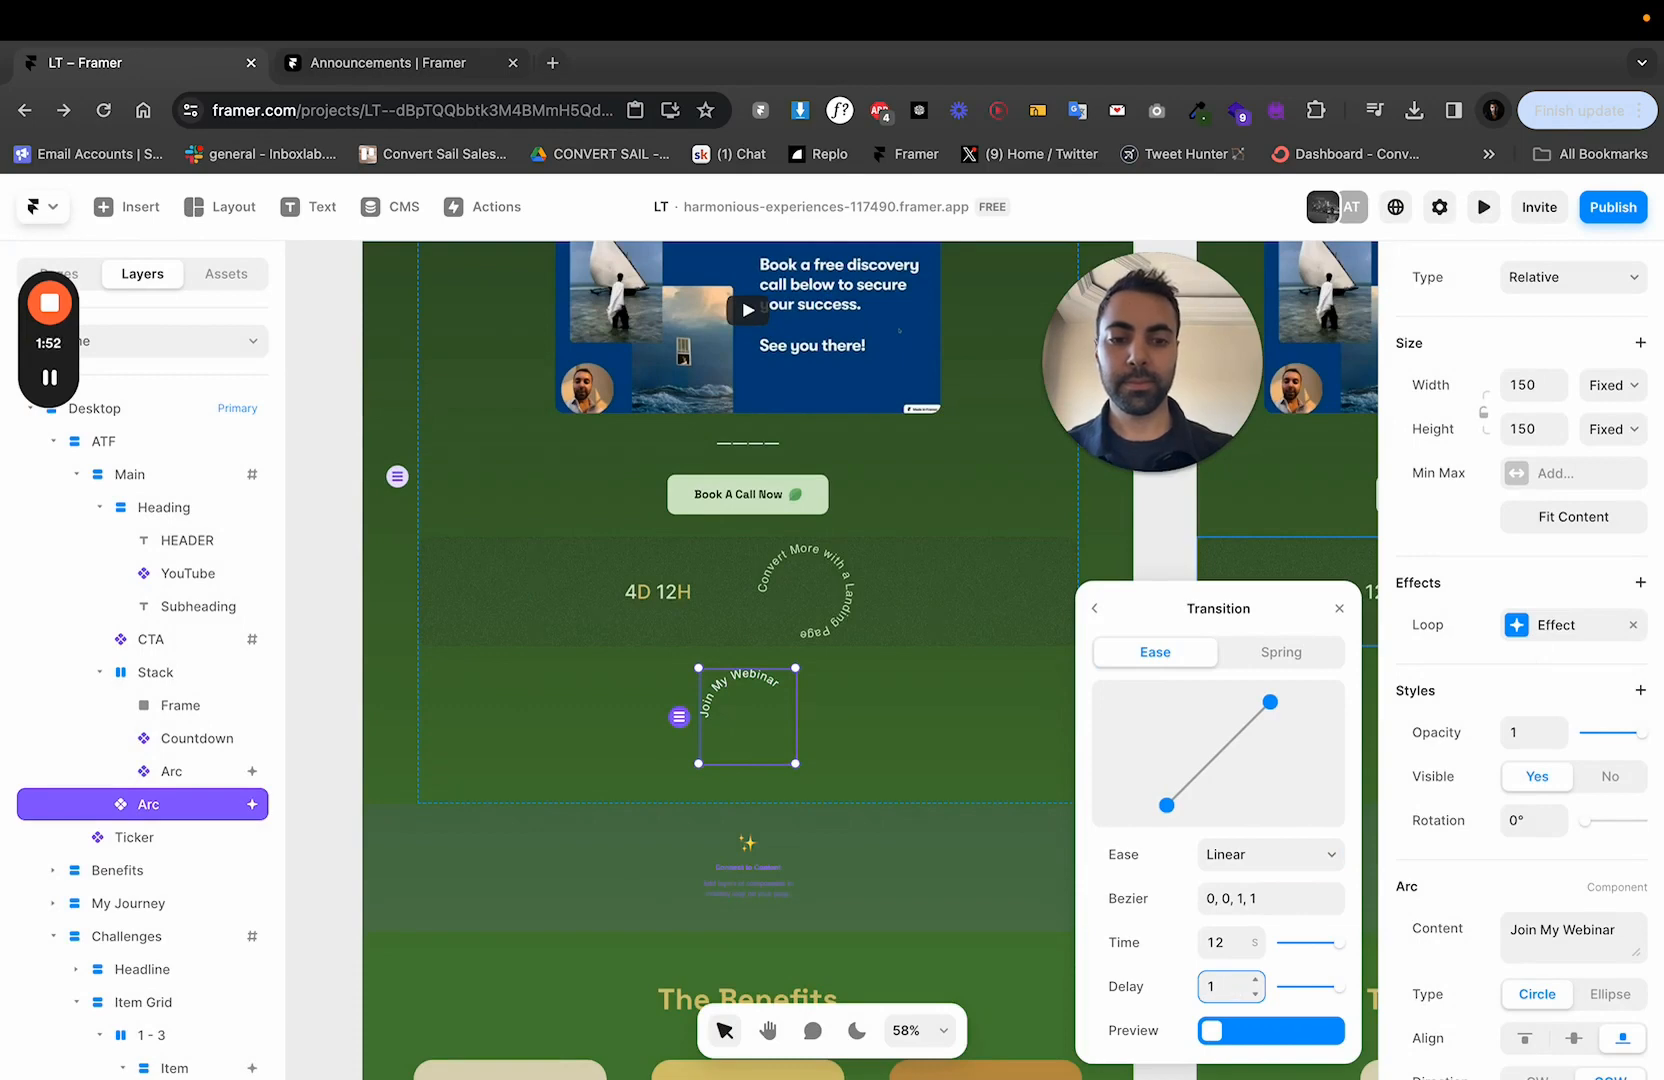
click(1484, 207)
scroll(825, 657, down, 5)
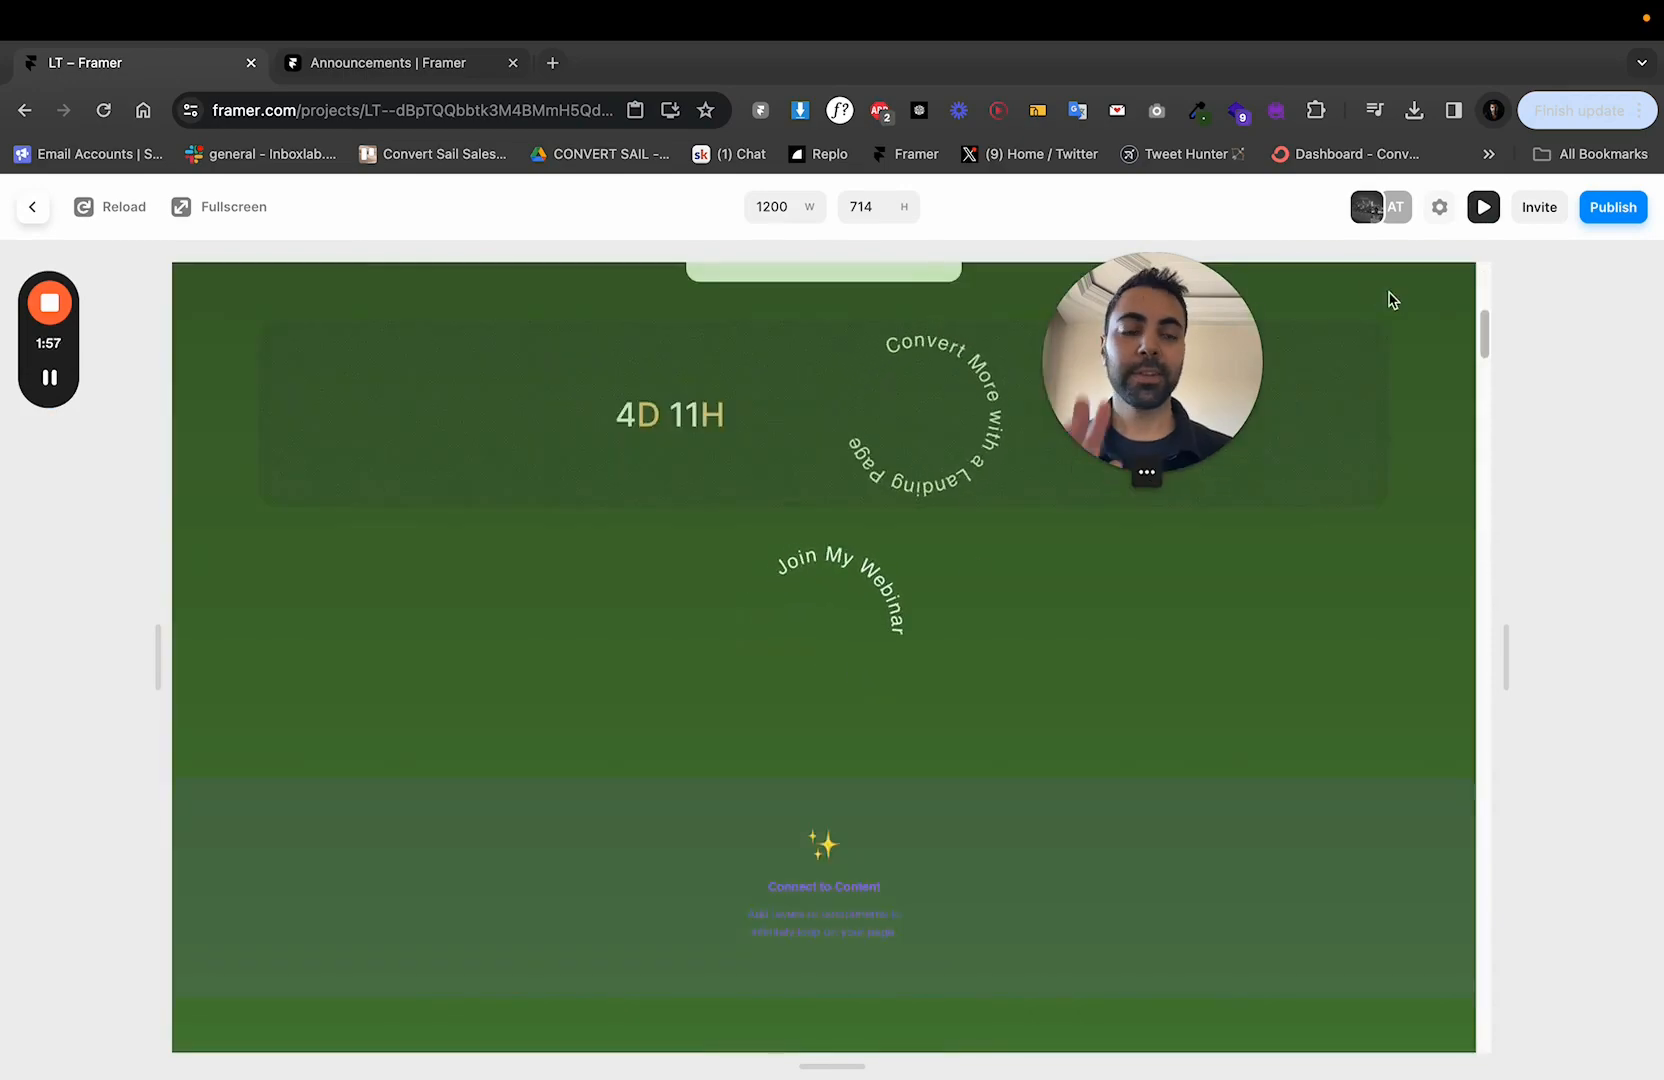
click(1483, 206)
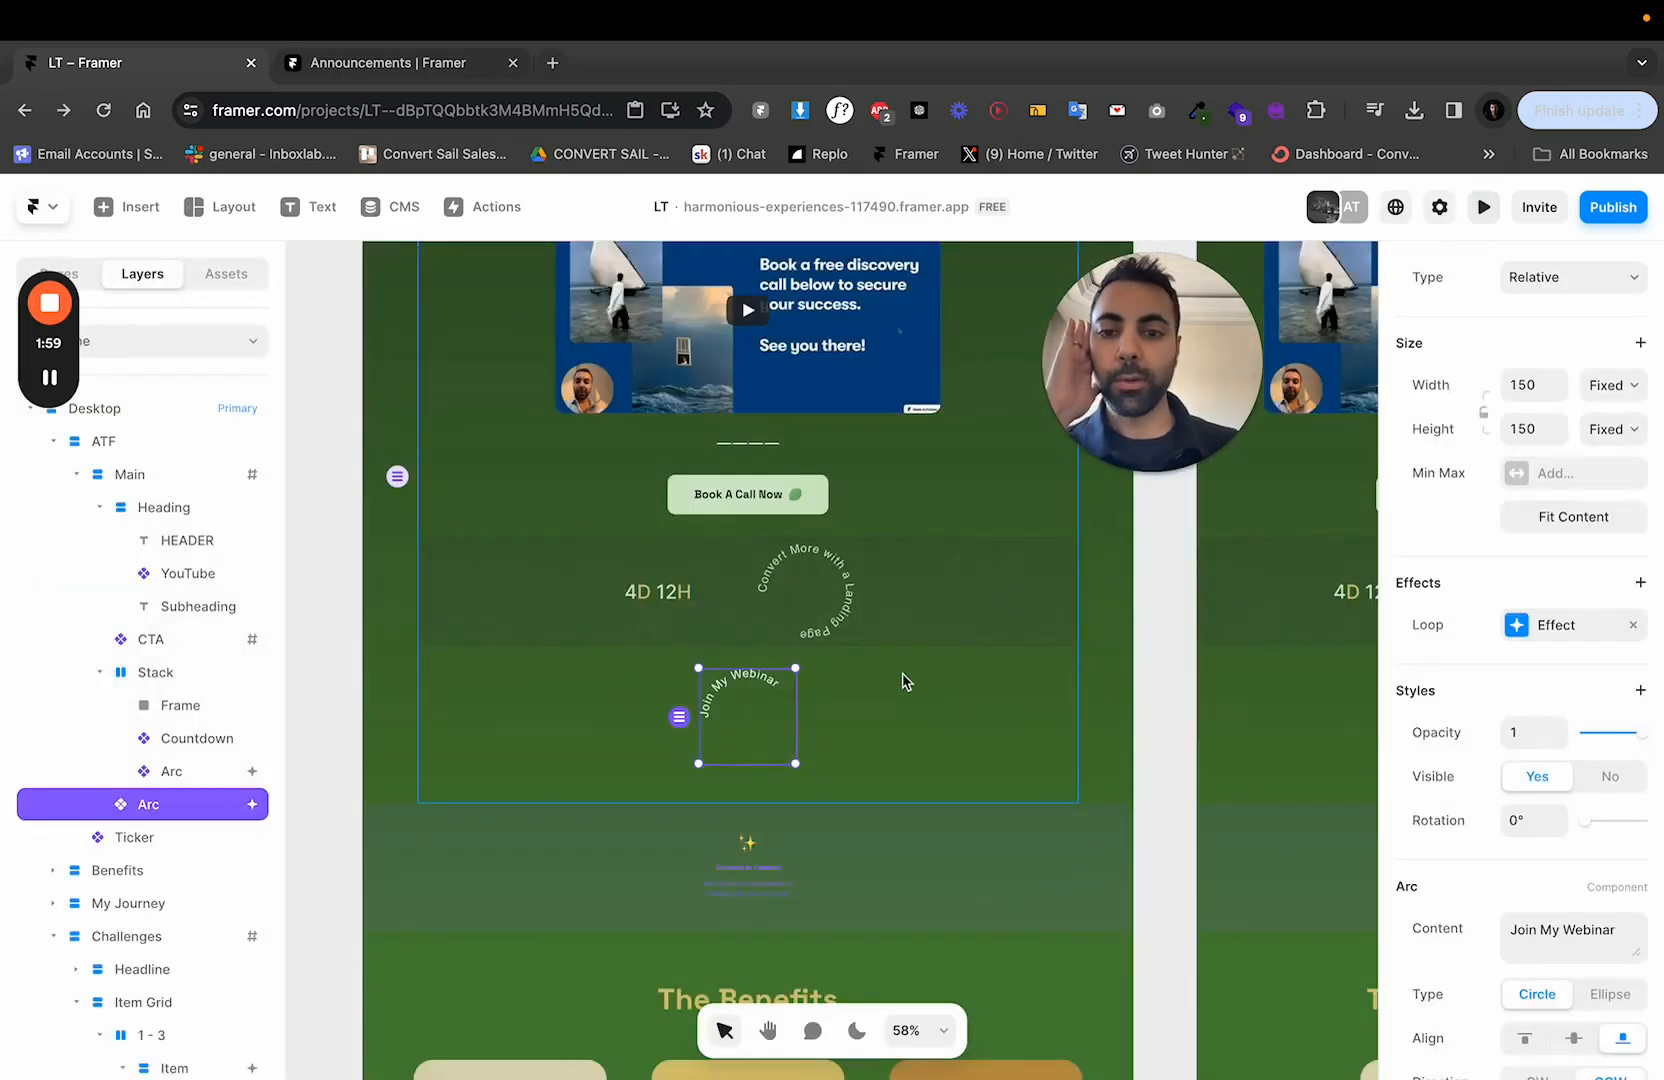
Insert a Countdown from the Creative elements into the Main section, next to the "Join My Webinar" arc.
click(140, 208)
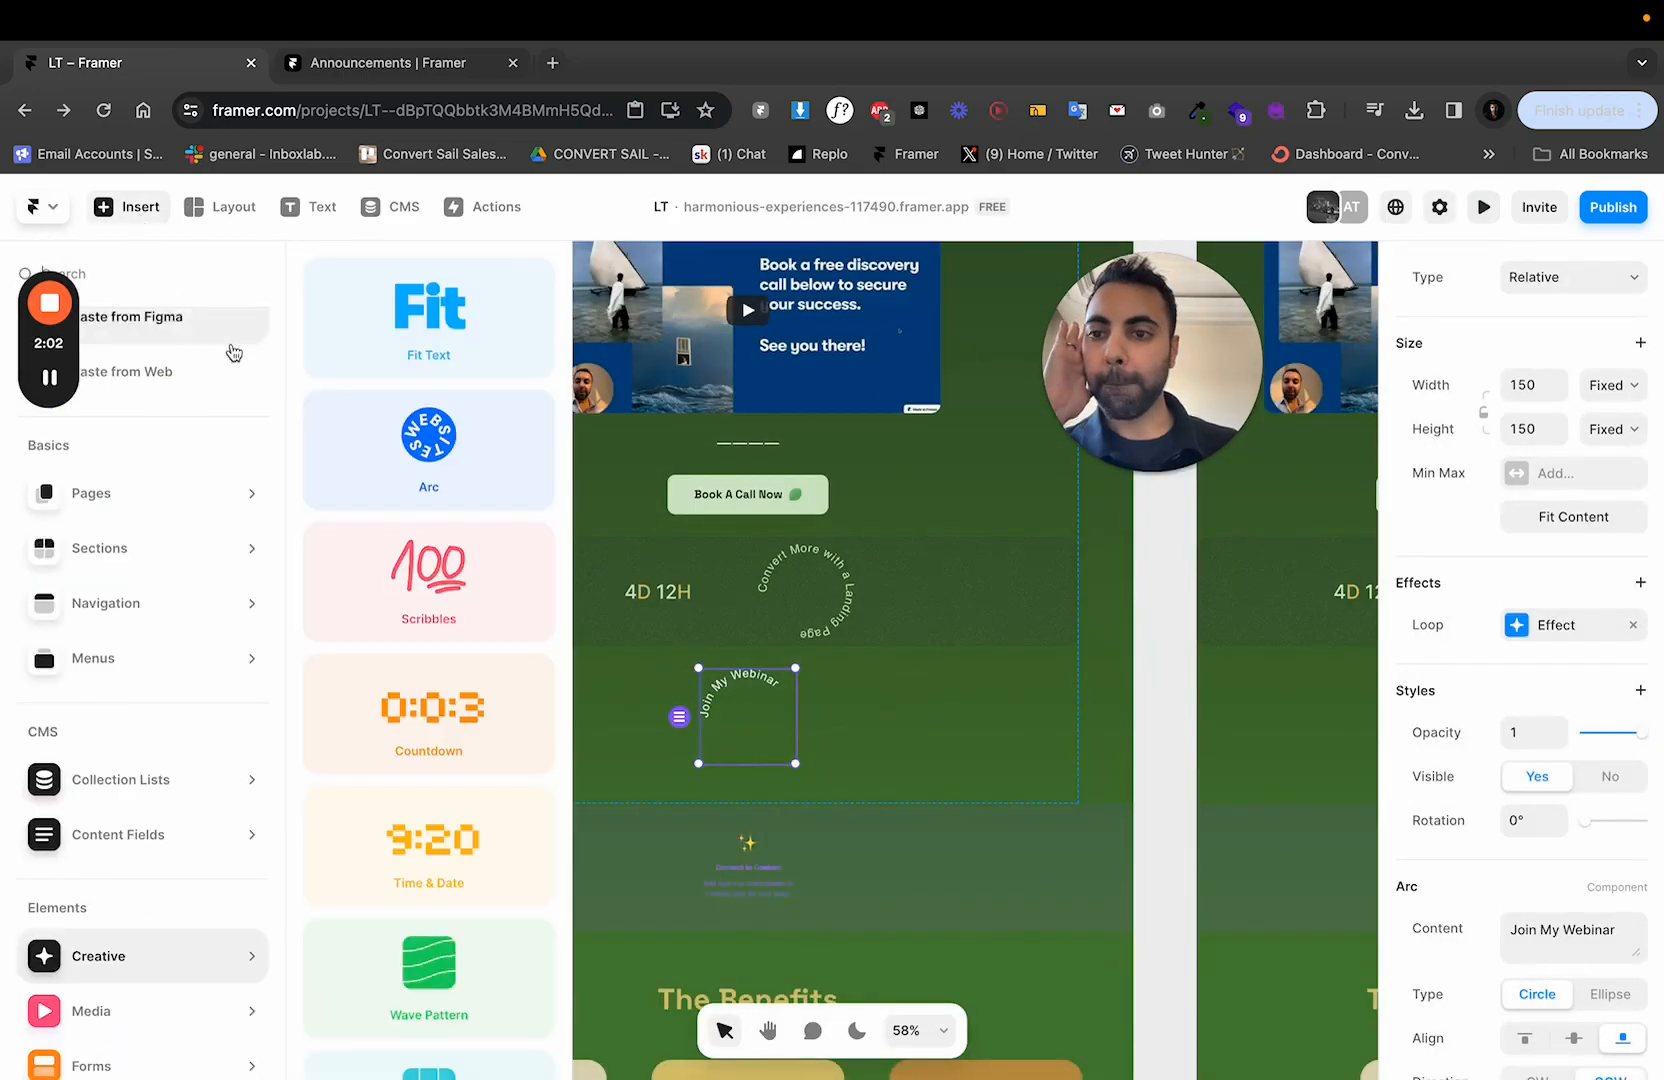
scroll(456, 600, down, 2)
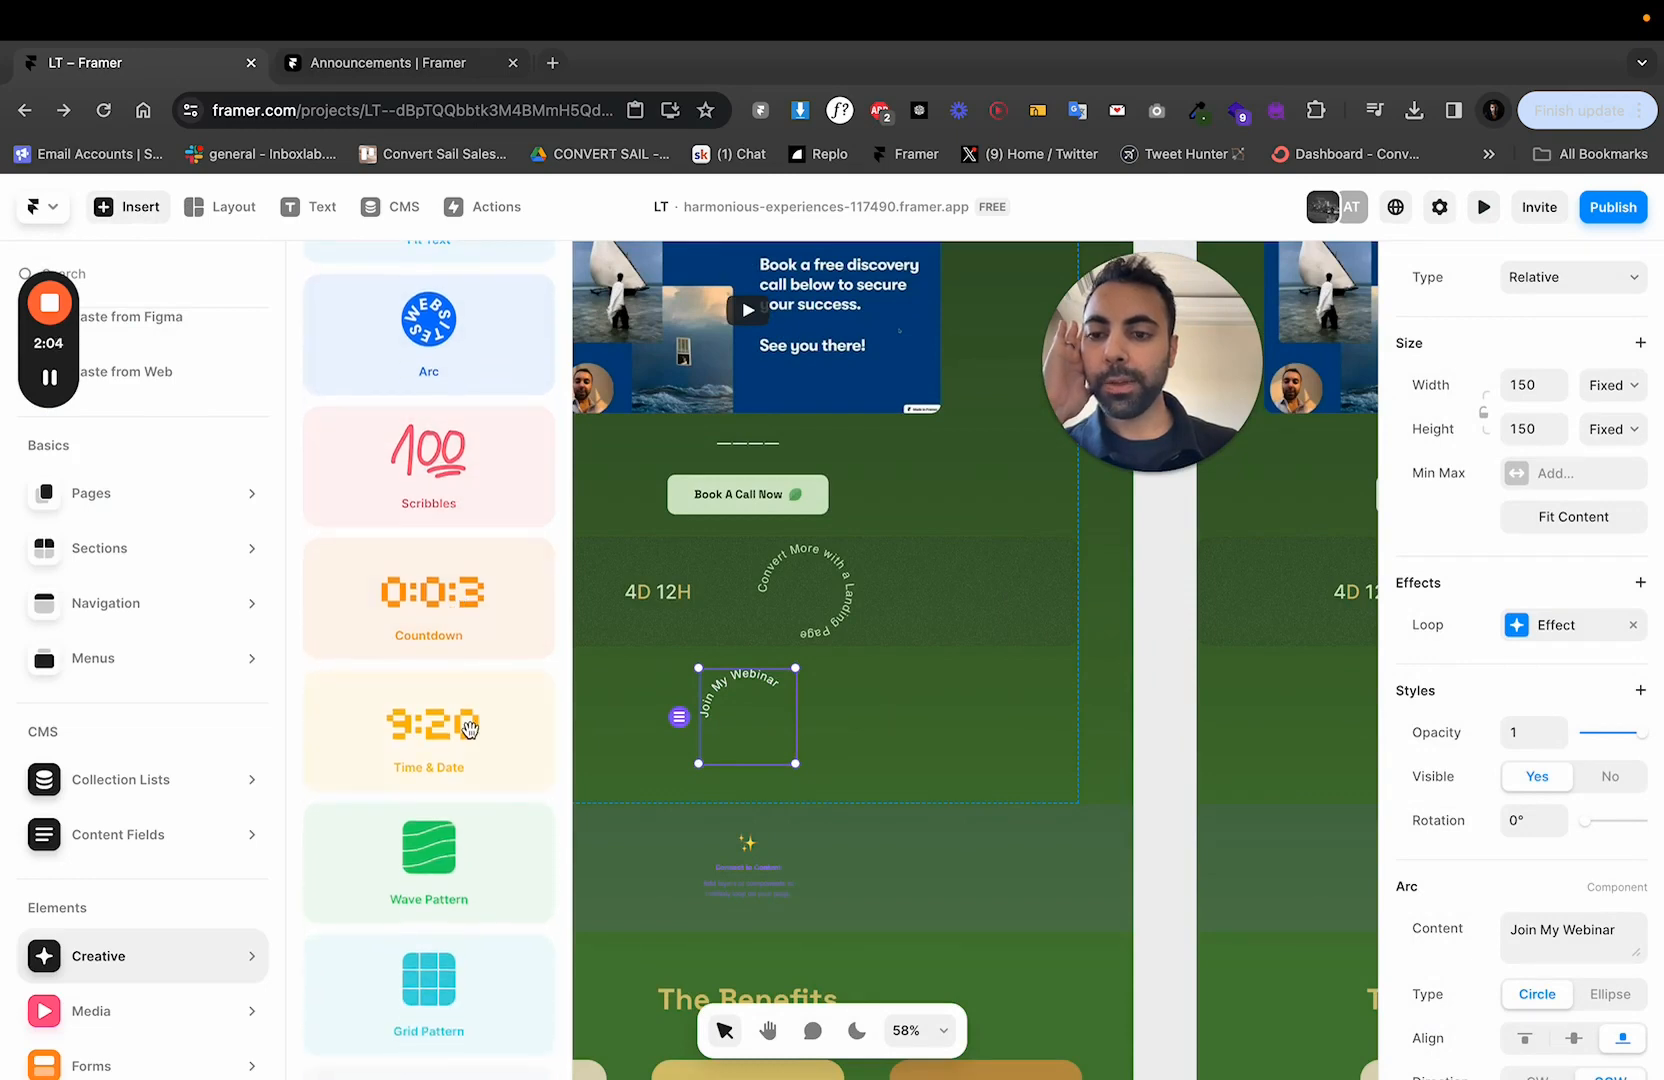
scroll(469, 729, down, 2)
scroll(462, 700, up, 1)
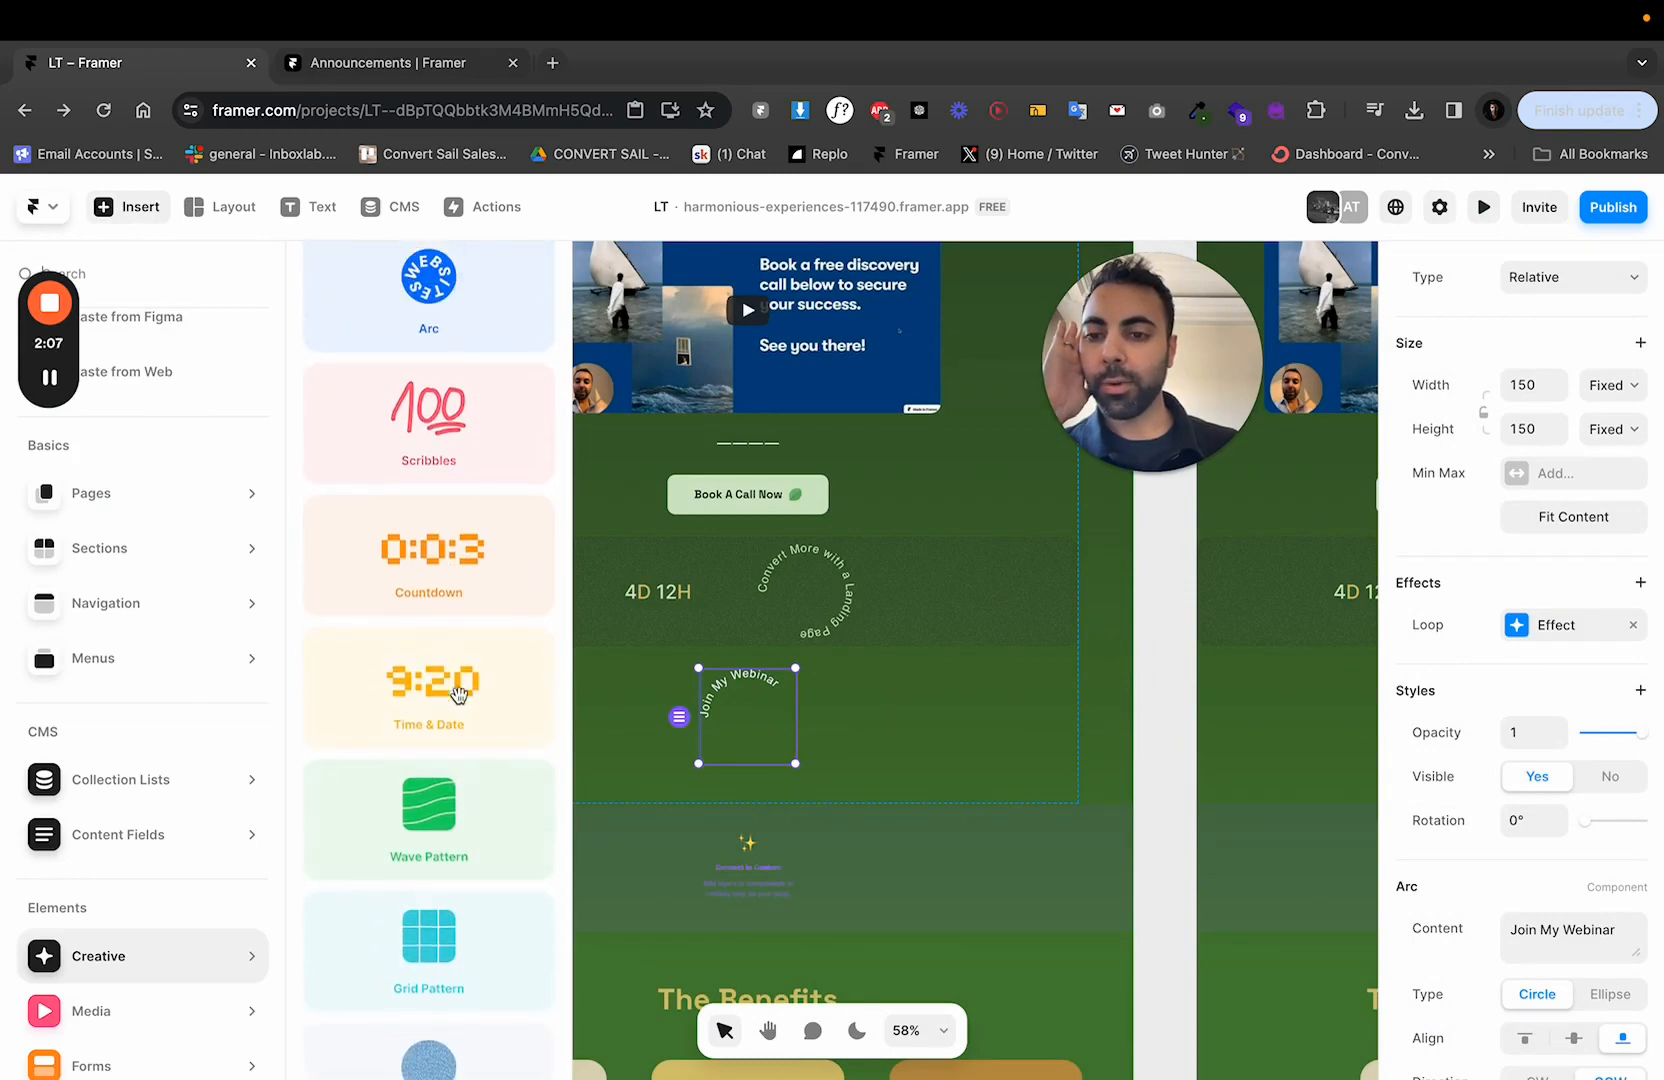
drag(451, 585, 630, 718)
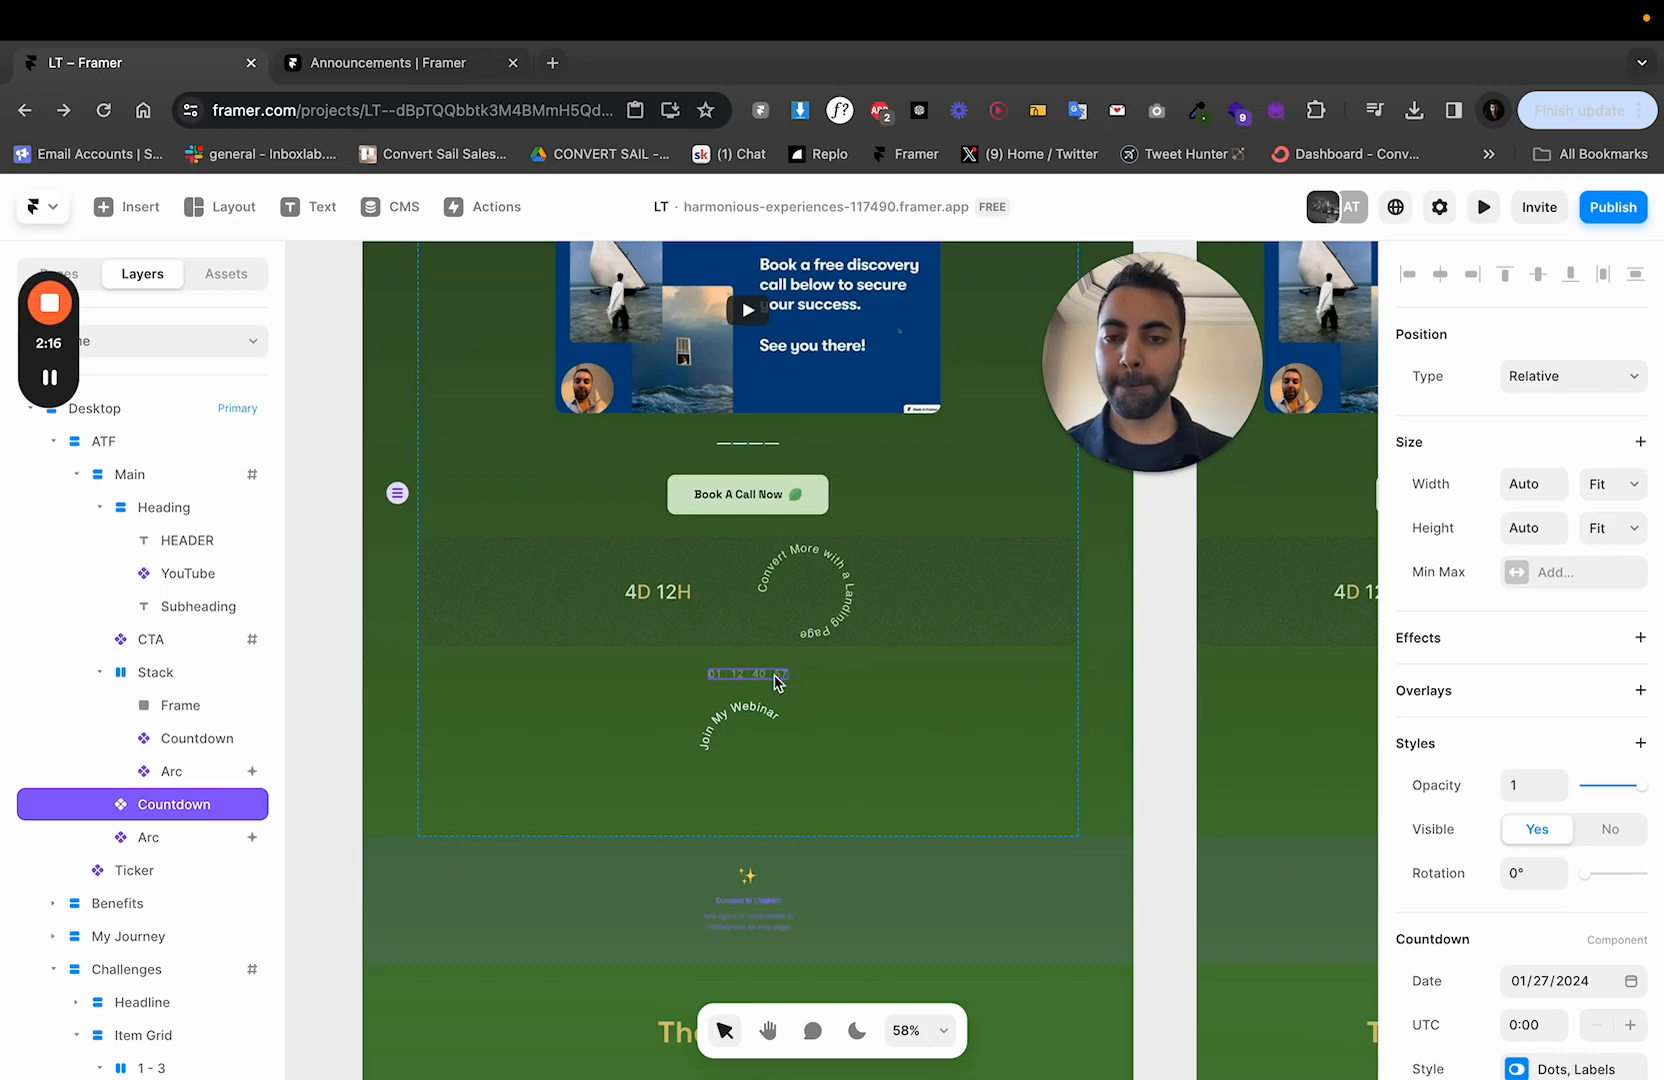
Reorder the layers in the Main section so the "Join My Webinar" arc sits above the new countdown.
scroll(772, 690, down, 3)
scroll(765, 686, up, 5)
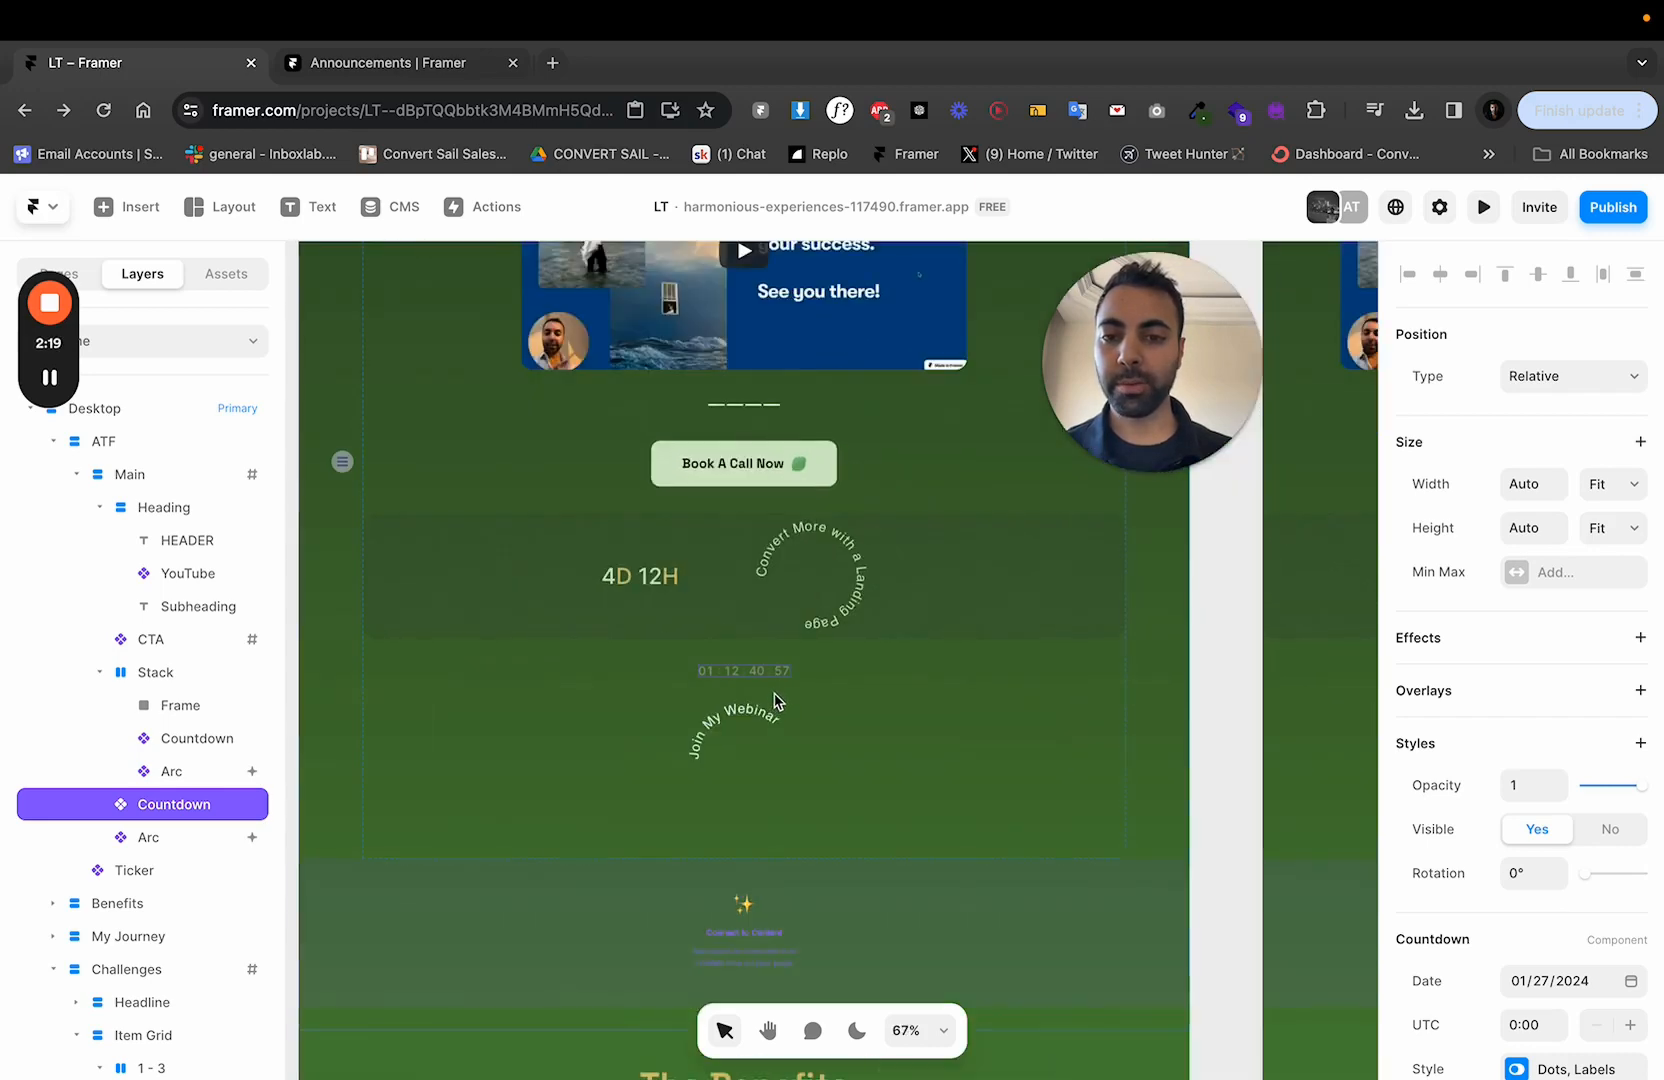
click(163, 840)
drag(165, 842, 160, 798)
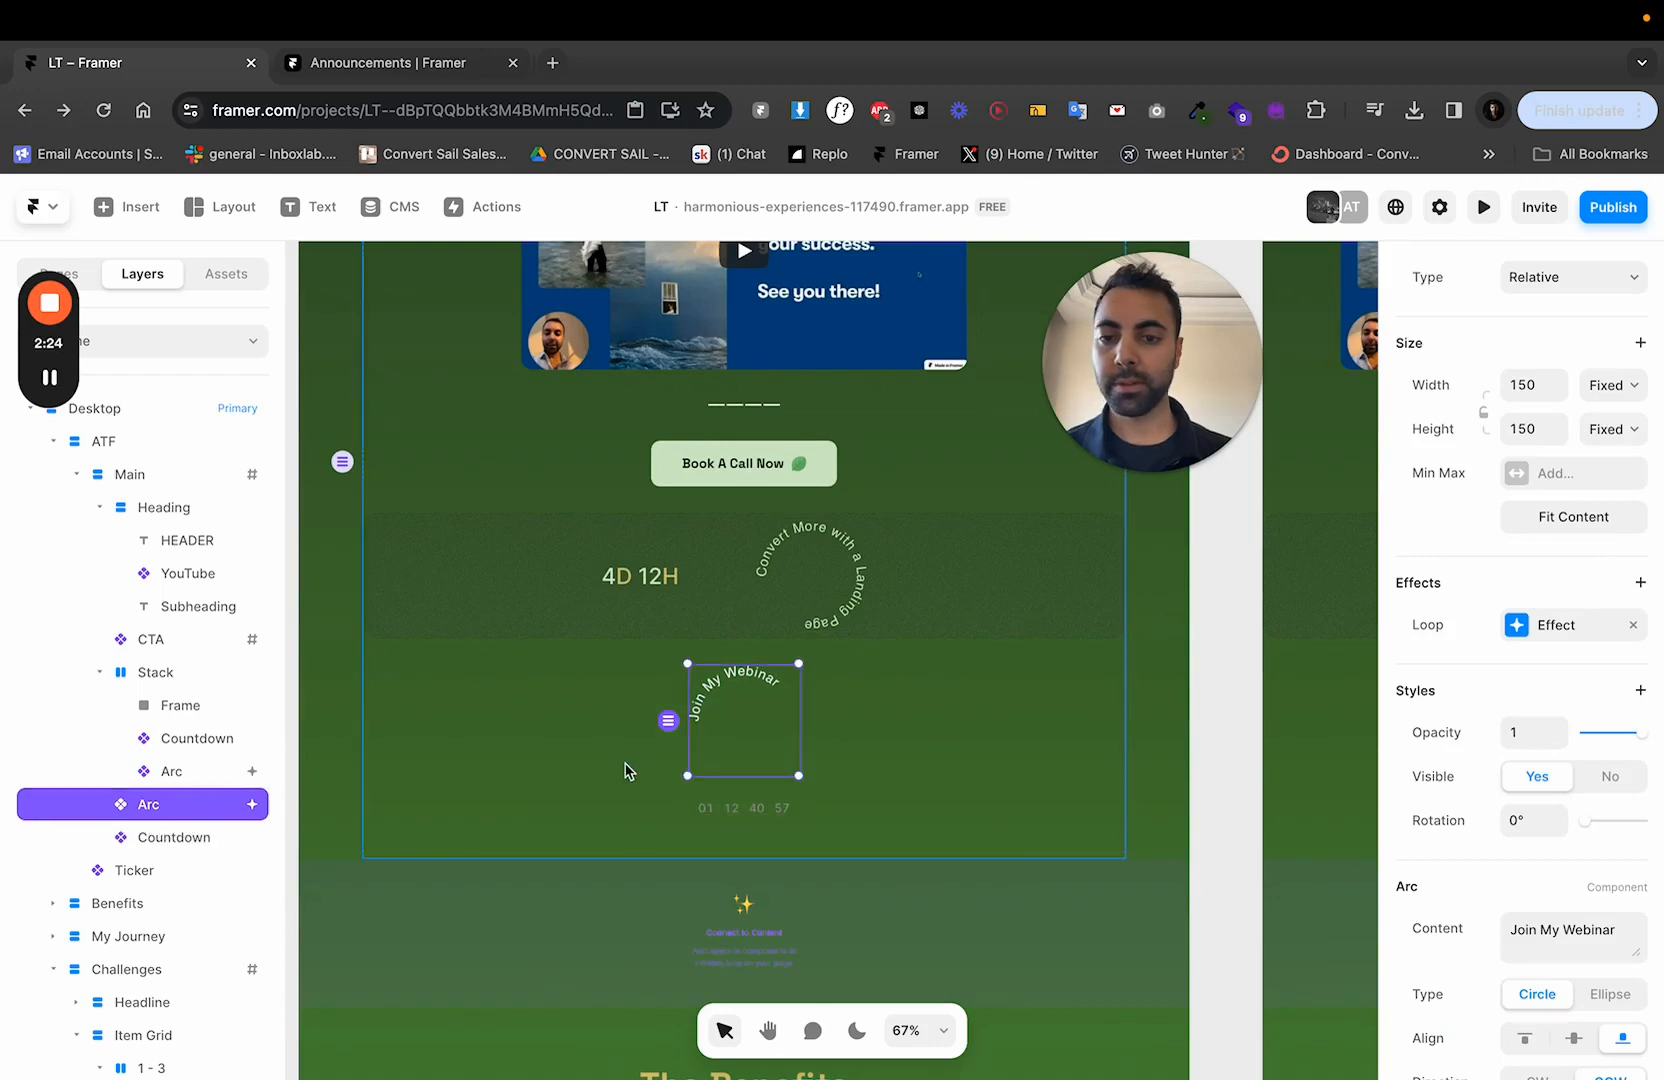
Set the new countdown's number color to the White color style.
click(732, 811)
scroll(1572, 787, down, 3)
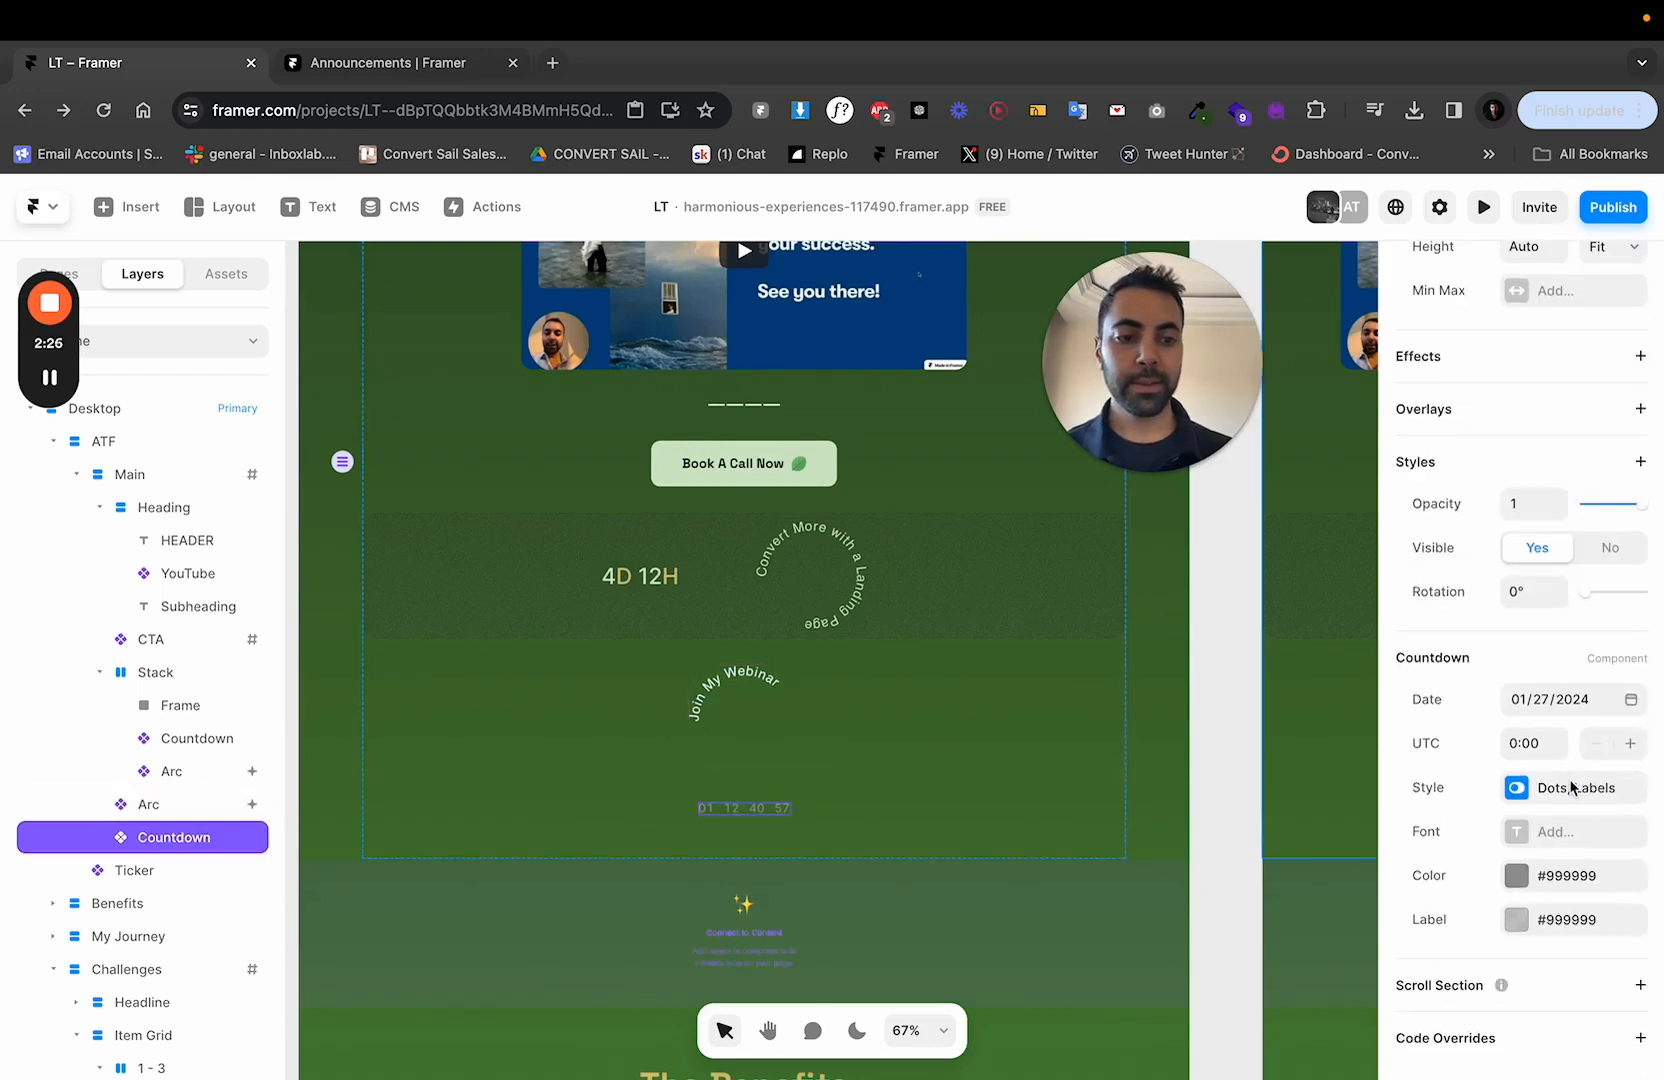
click(1557, 873)
scroll(1230, 890, down, 3)
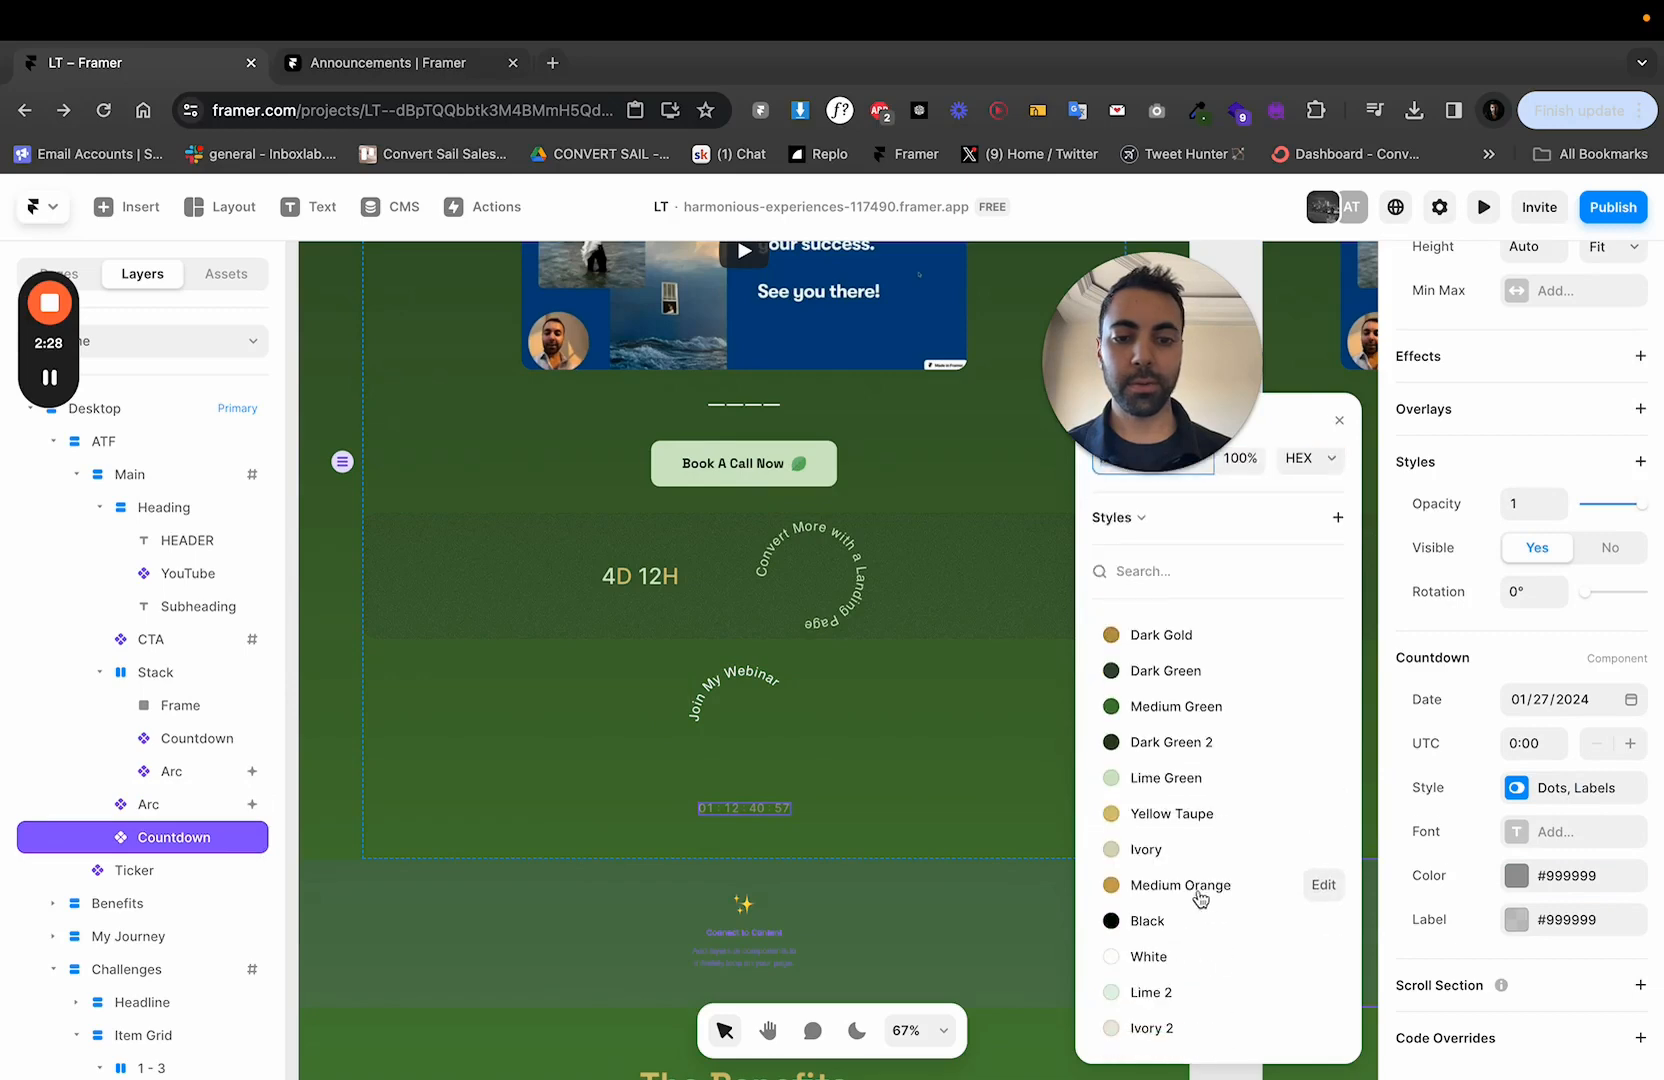
click(1173, 956)
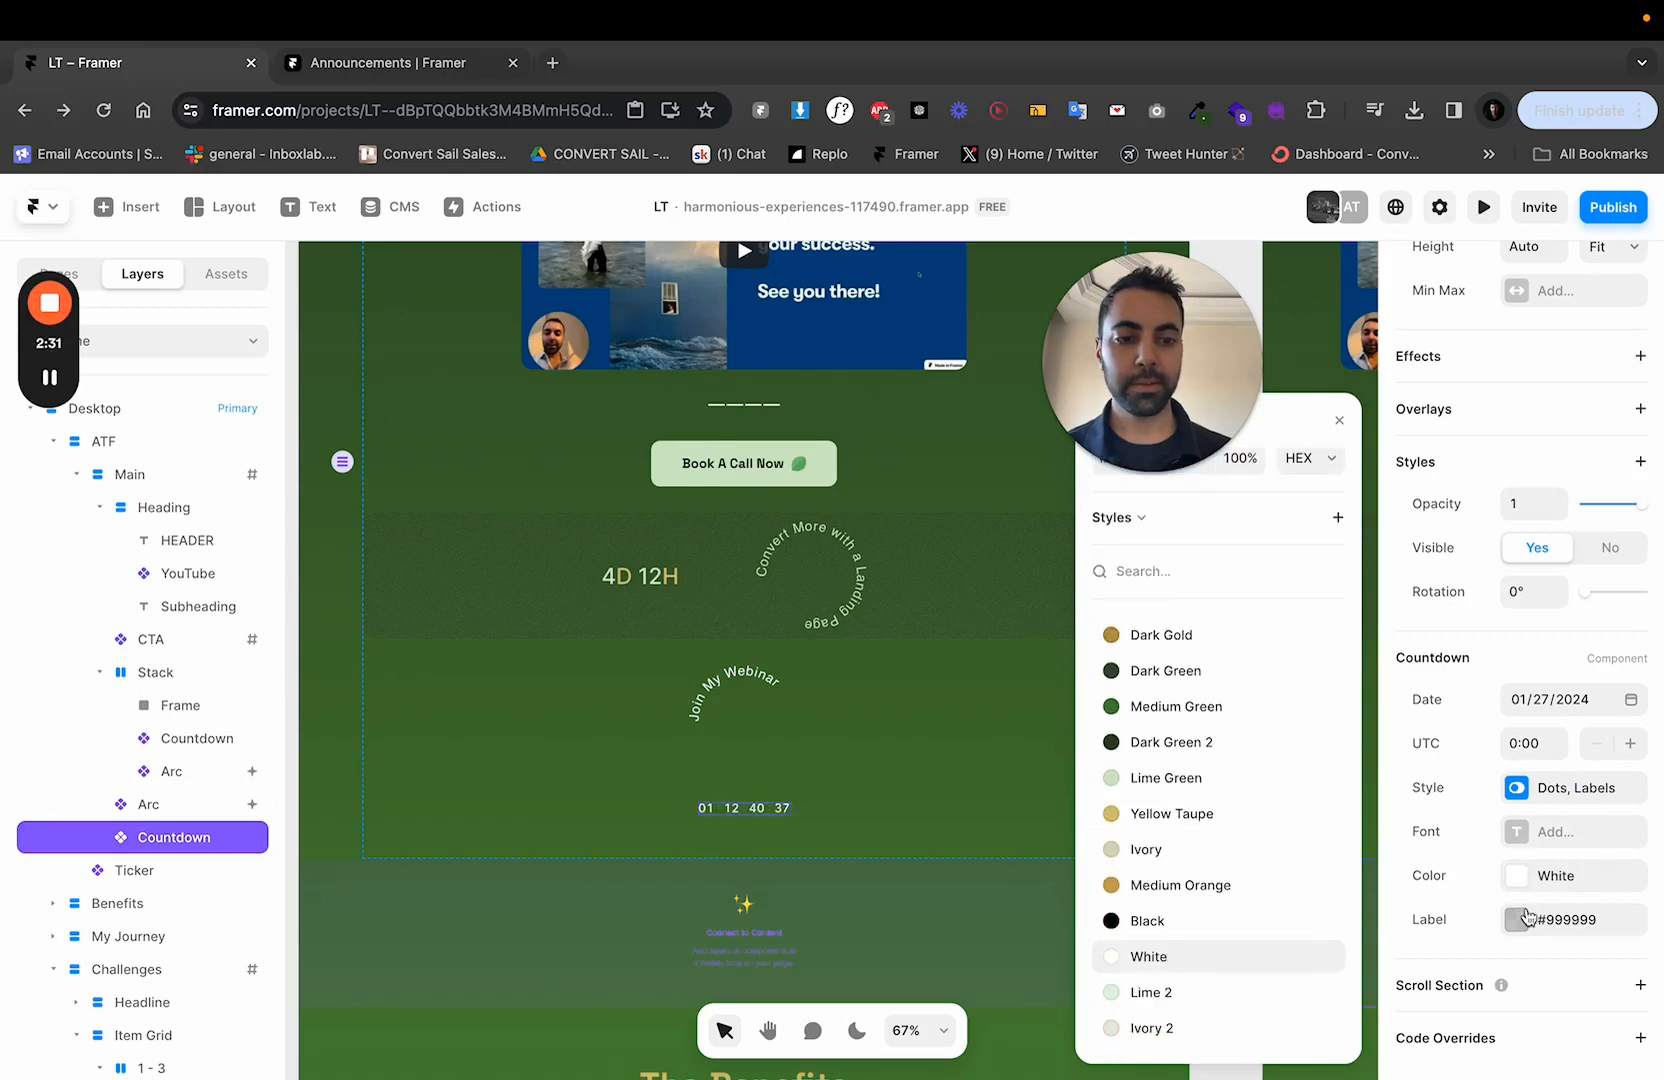
Add an Inter font setting to the countdown and set its size to 40.
click(1532, 790)
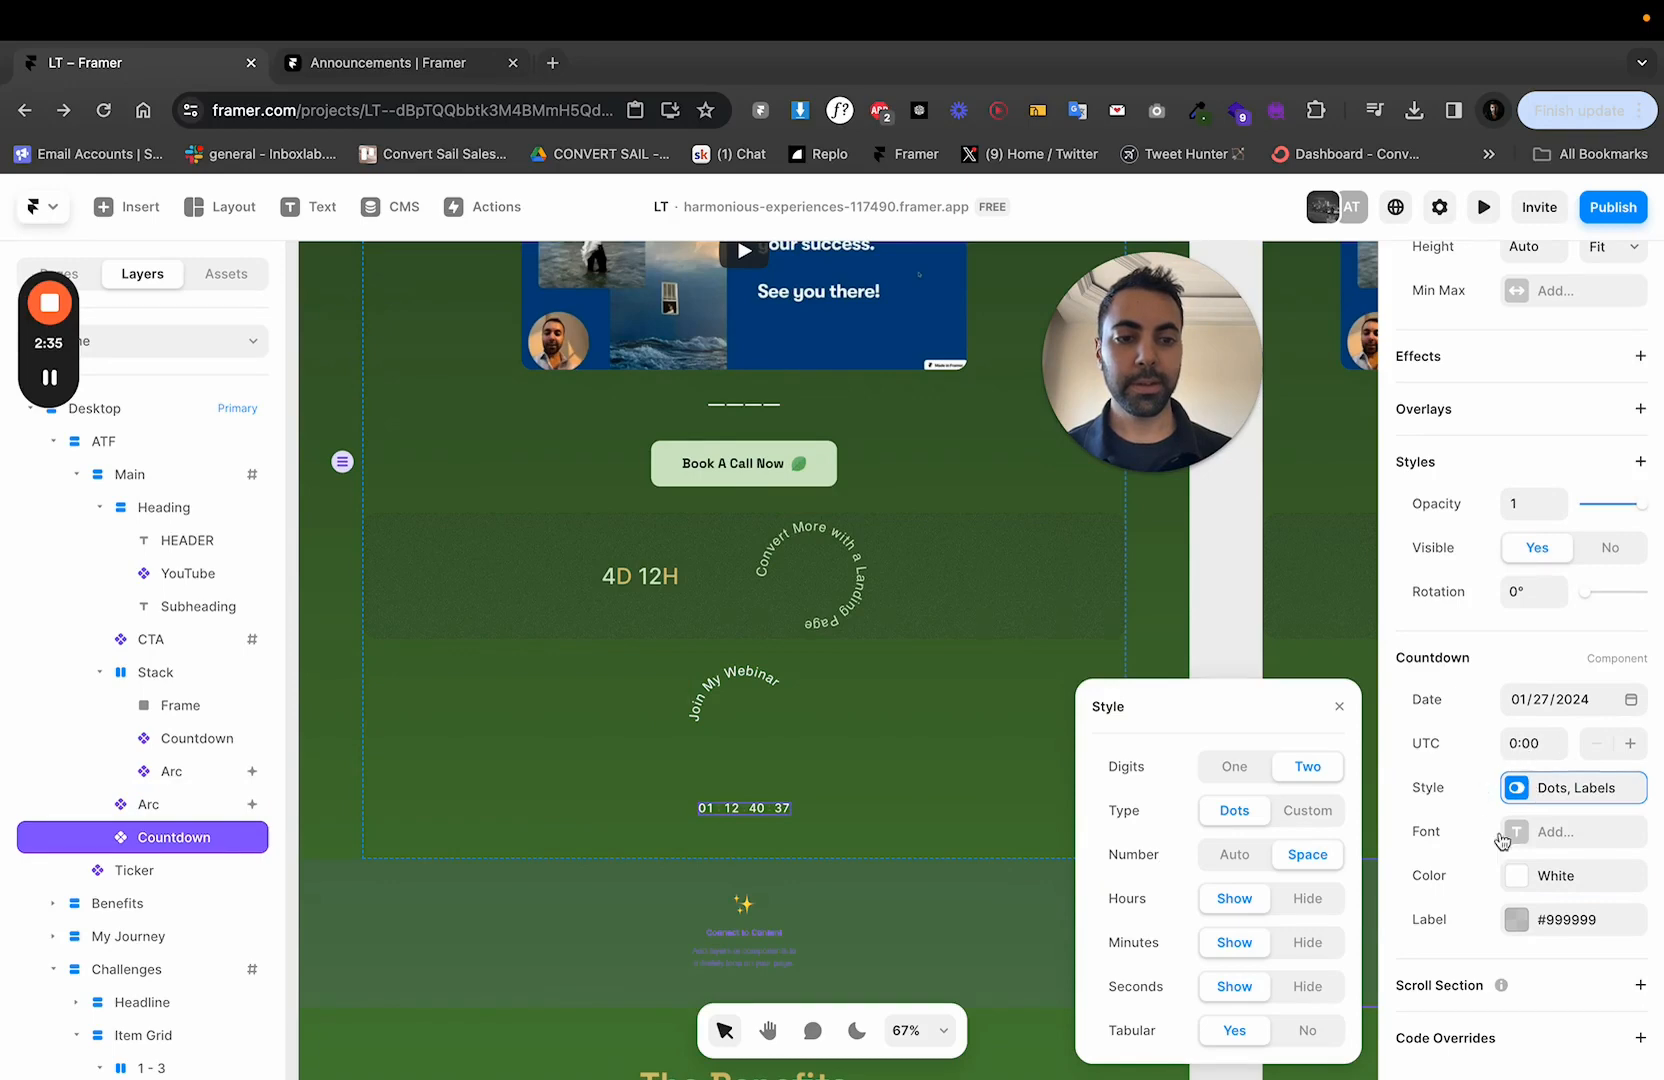
click(1533, 840)
click(1257, 892)
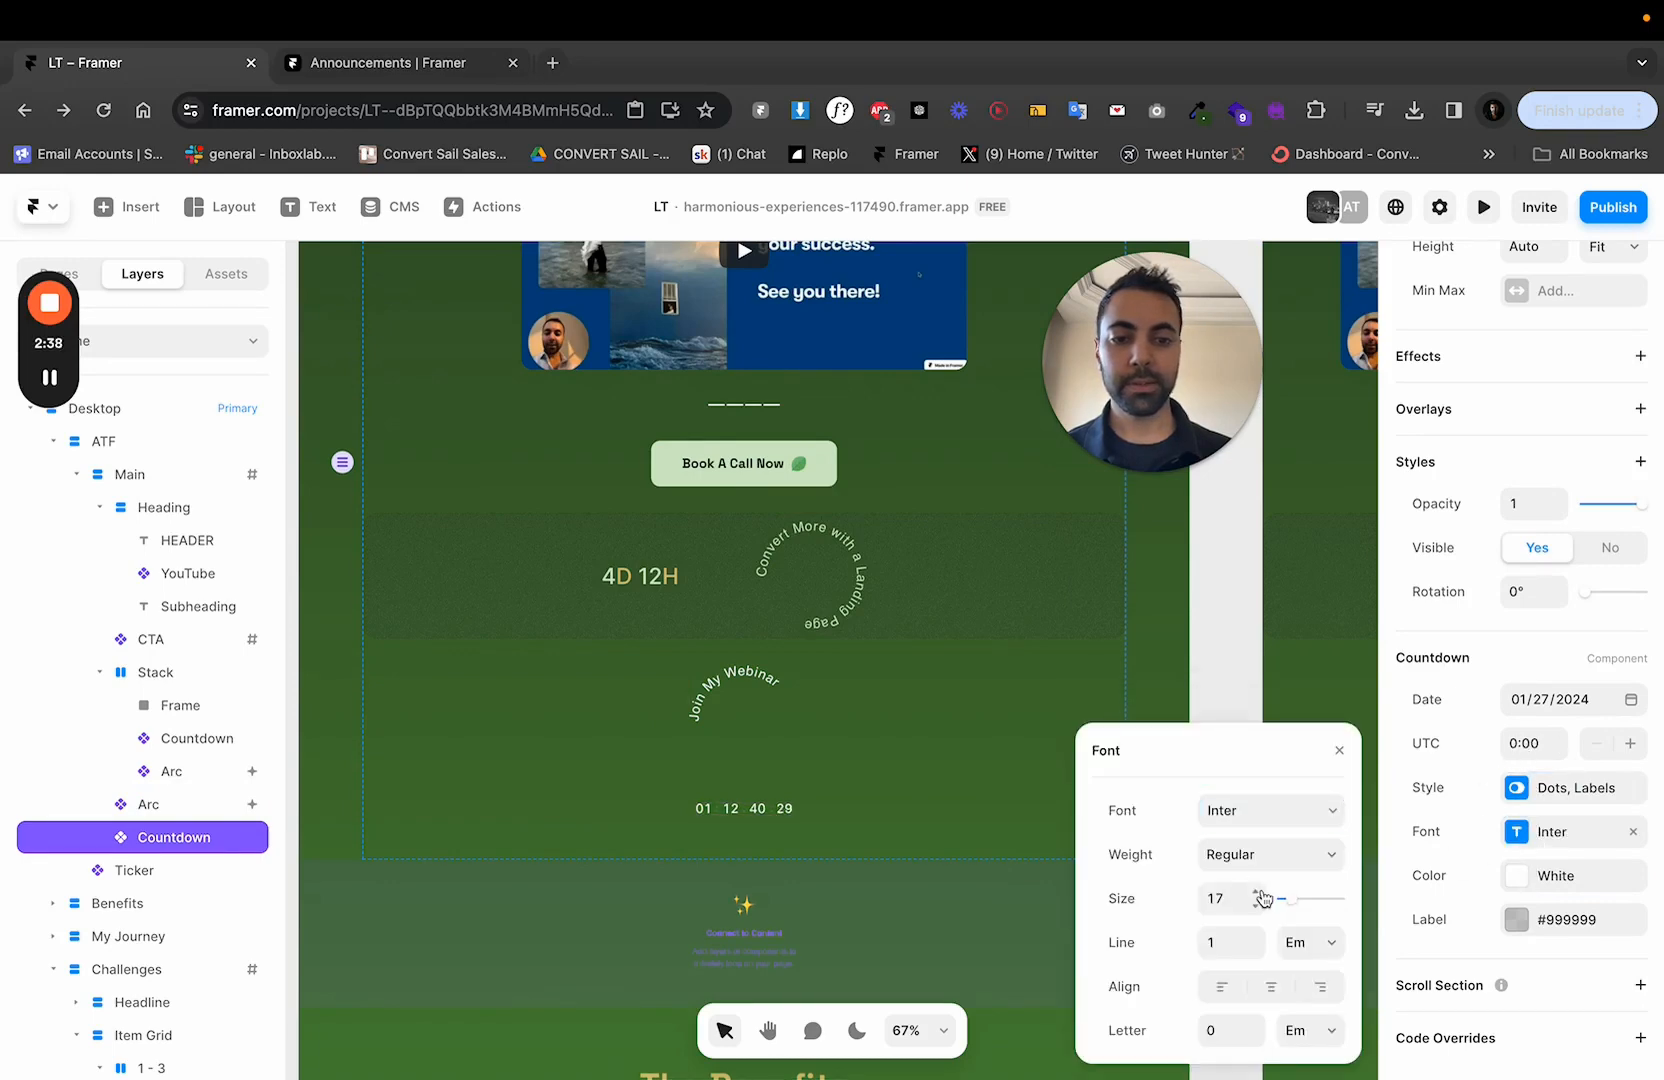
triple_click(1257, 892)
triple_click(1257, 892)
triple_click(1257, 892)
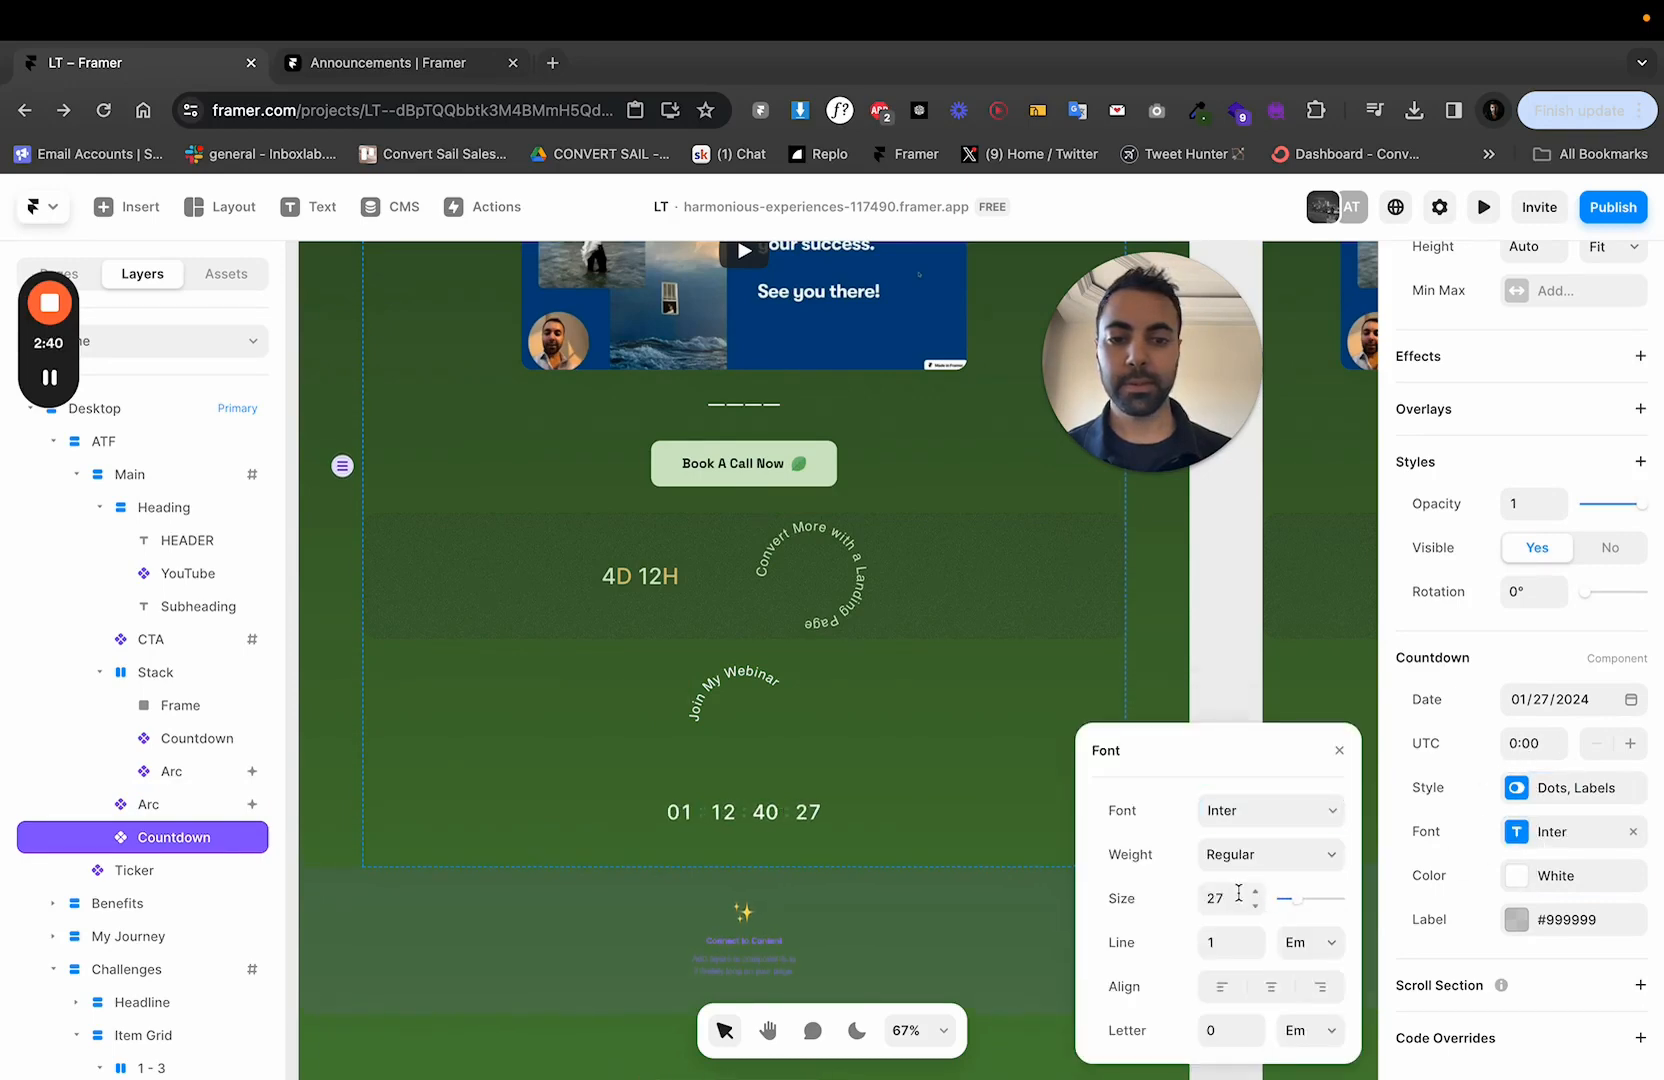
click(1225, 896)
text(40)
key(Return)
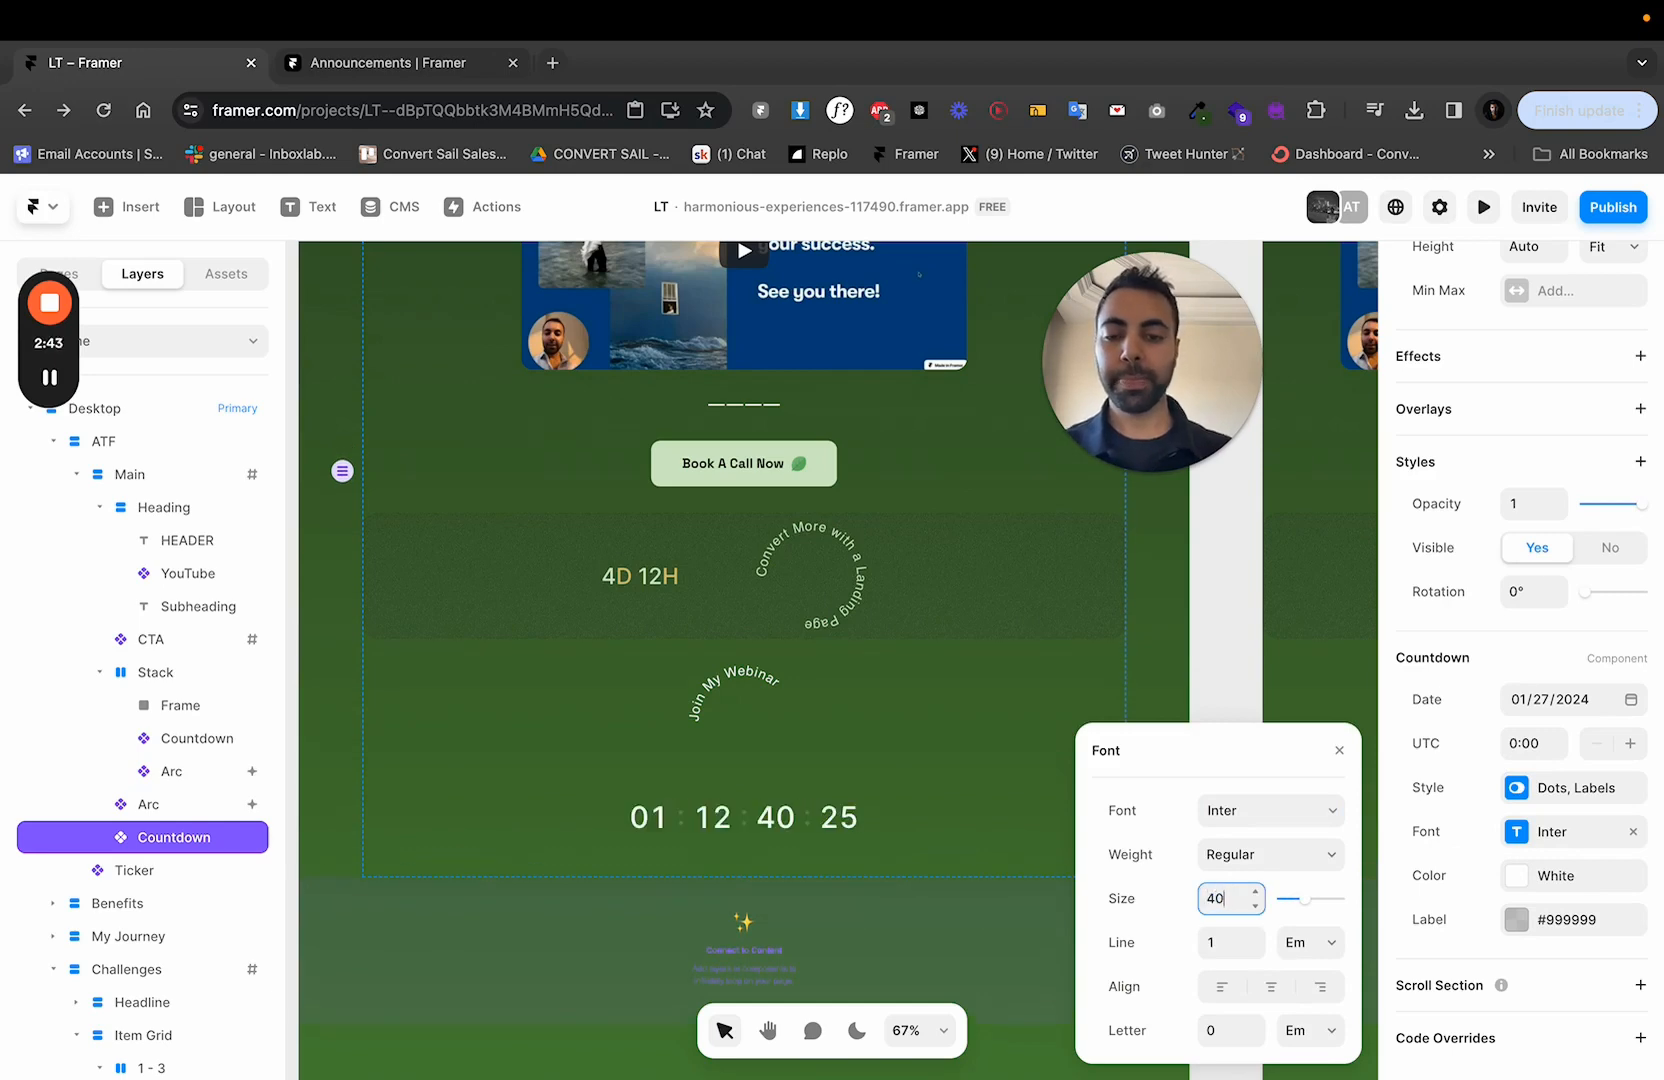
Set the Digits option in the countdown's style to One.
click(1545, 790)
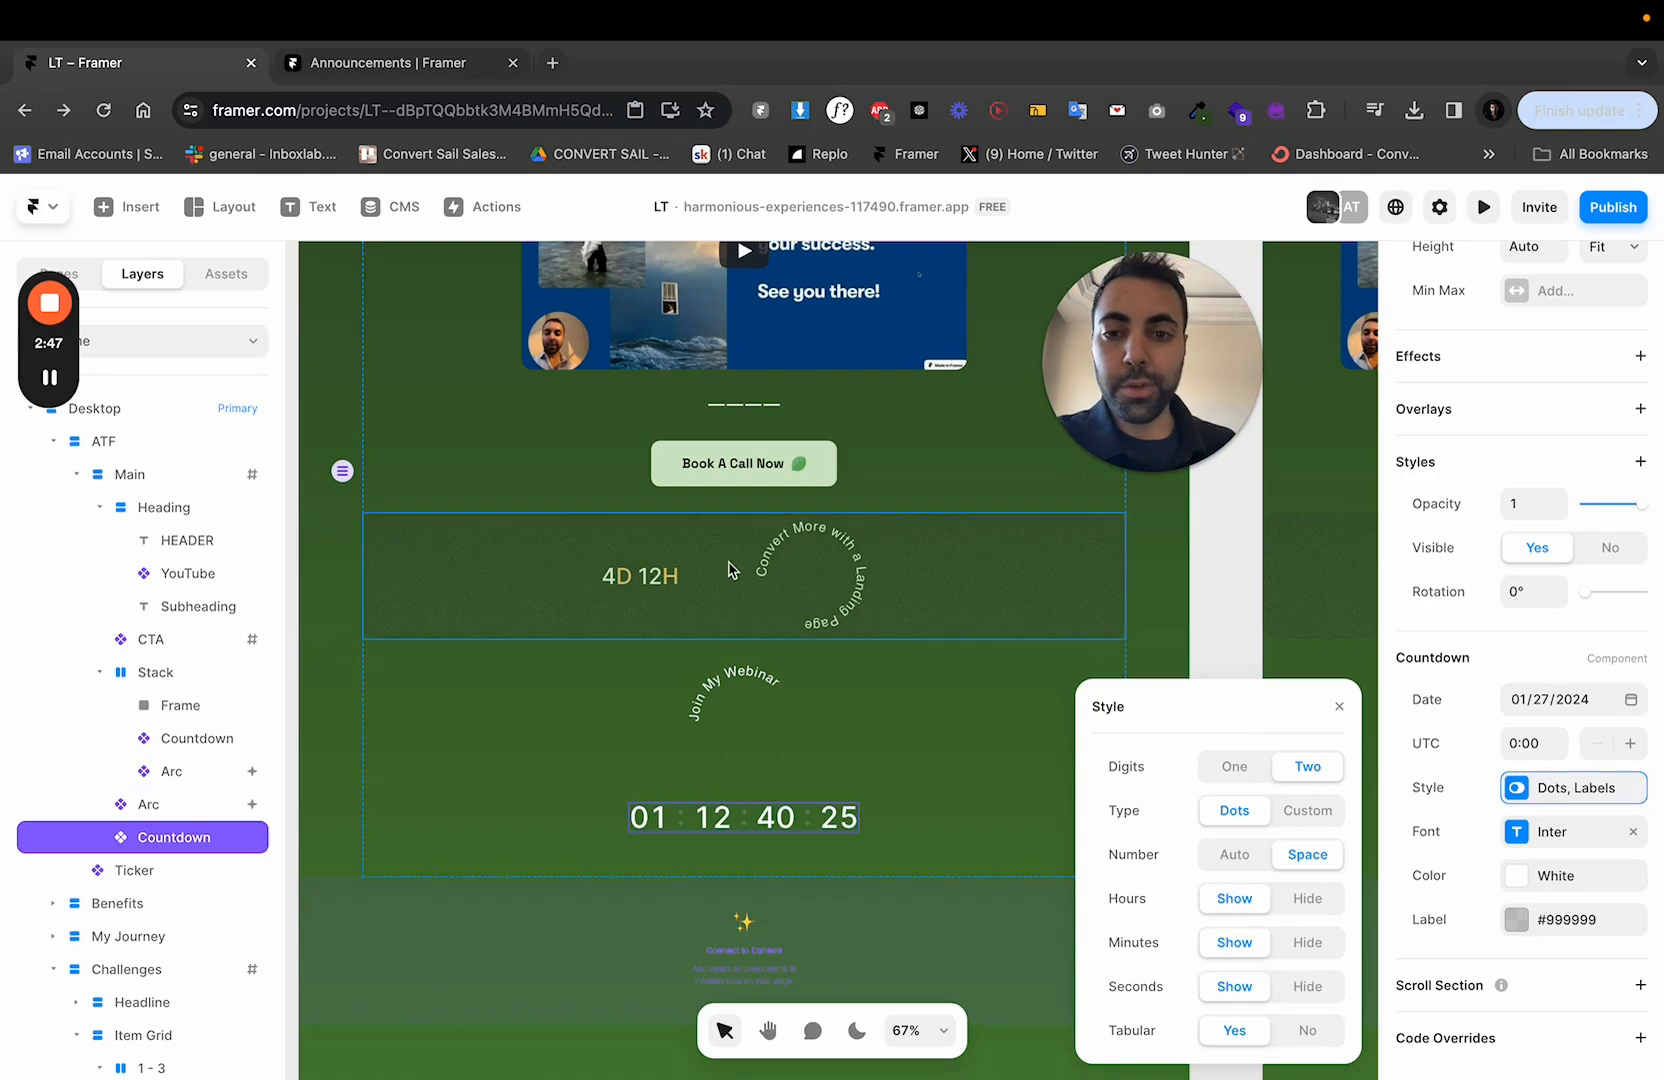
click(1212, 770)
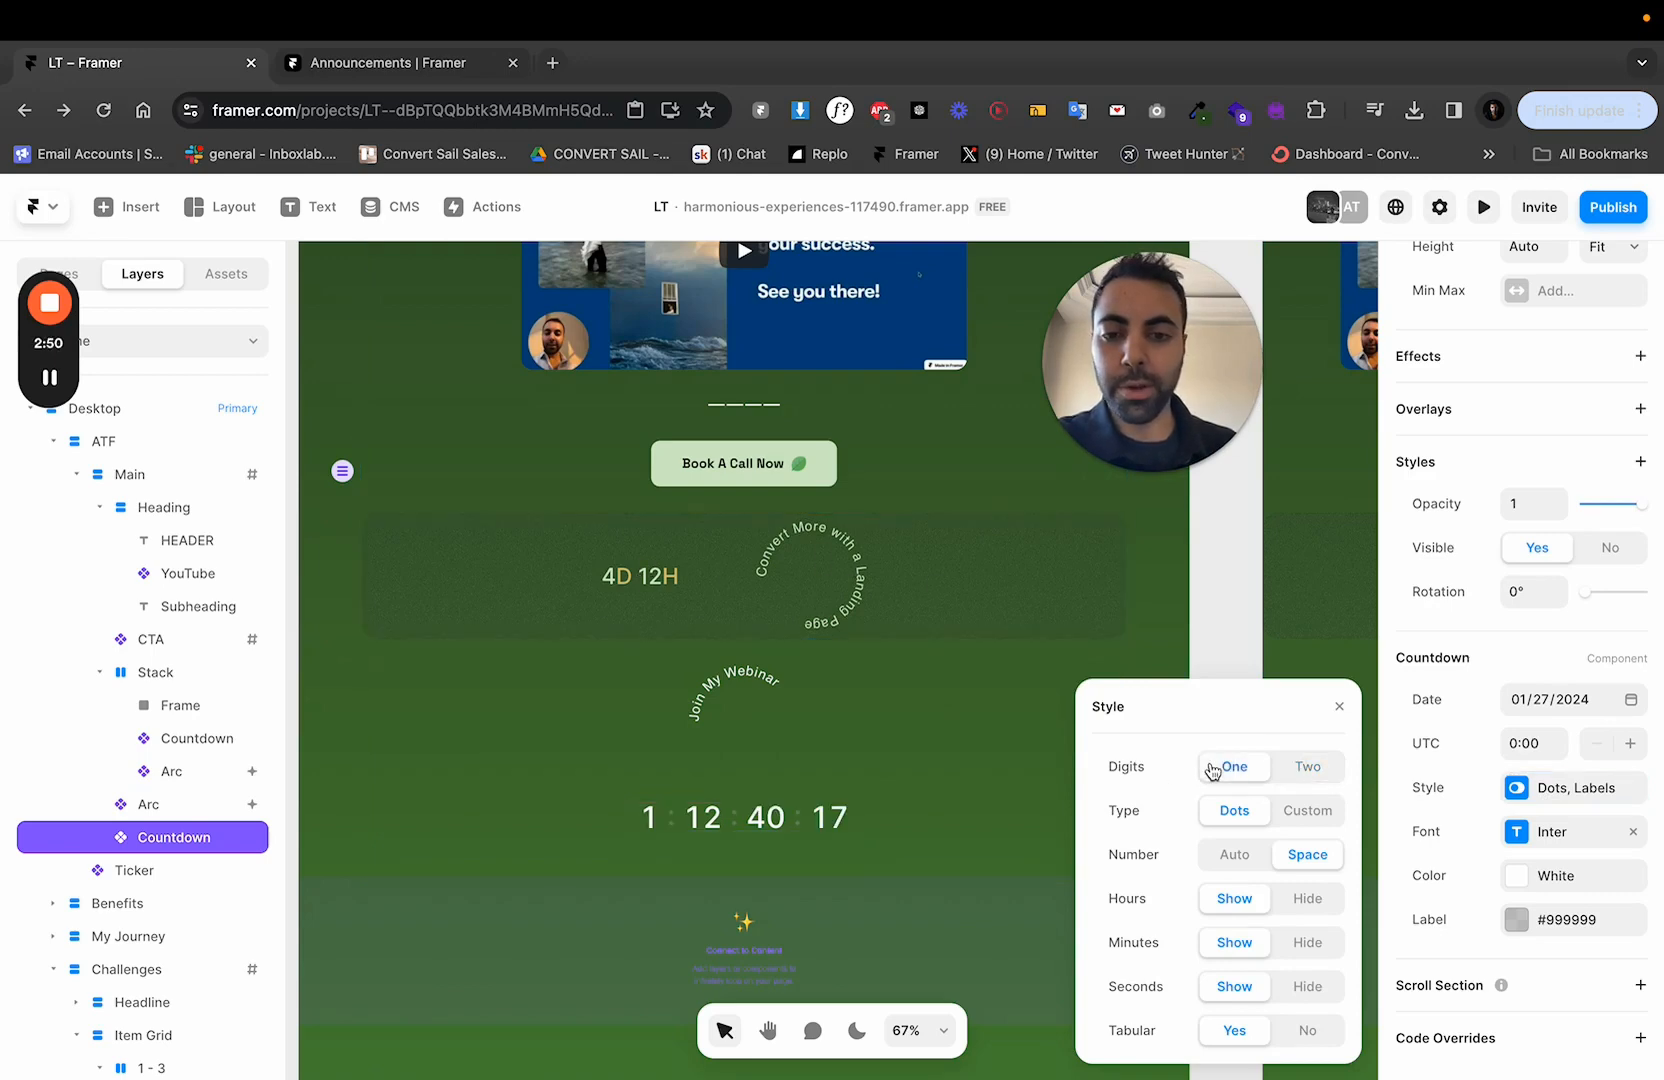
Try the Custom type and Auto number spacing on the countdown, and restore Dots and Space.
click(1289, 812)
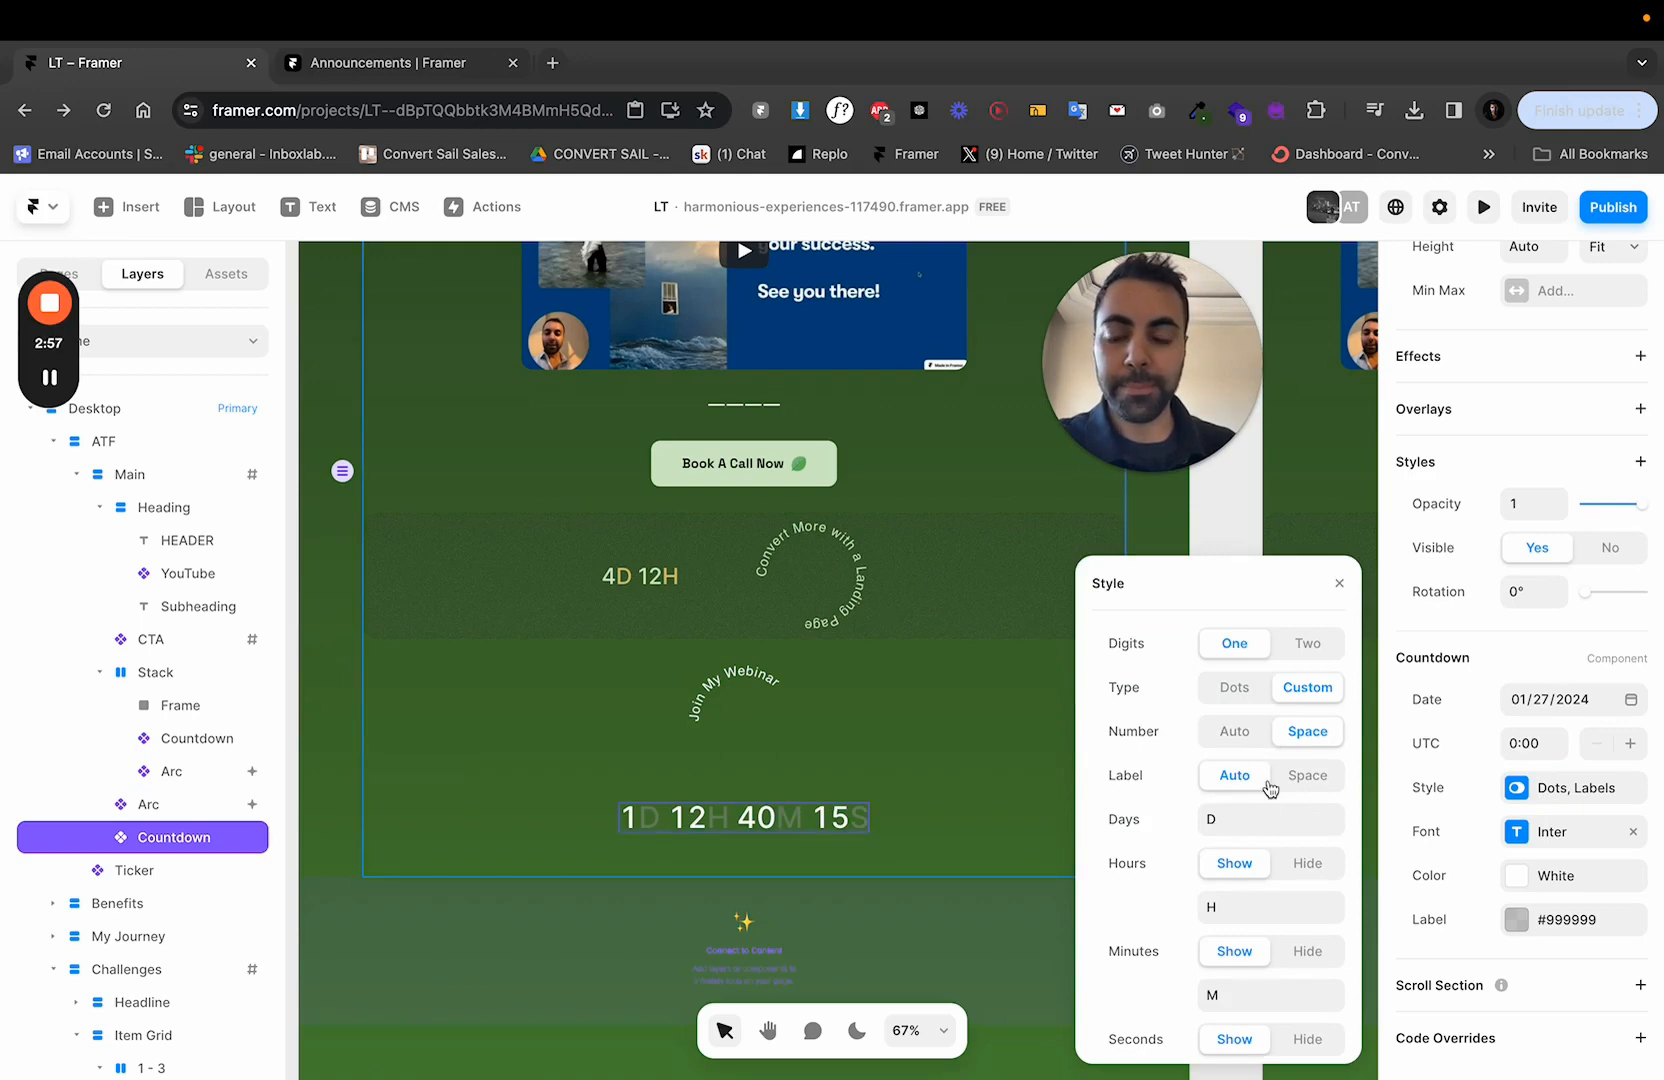
click(1236, 689)
click(1247, 866)
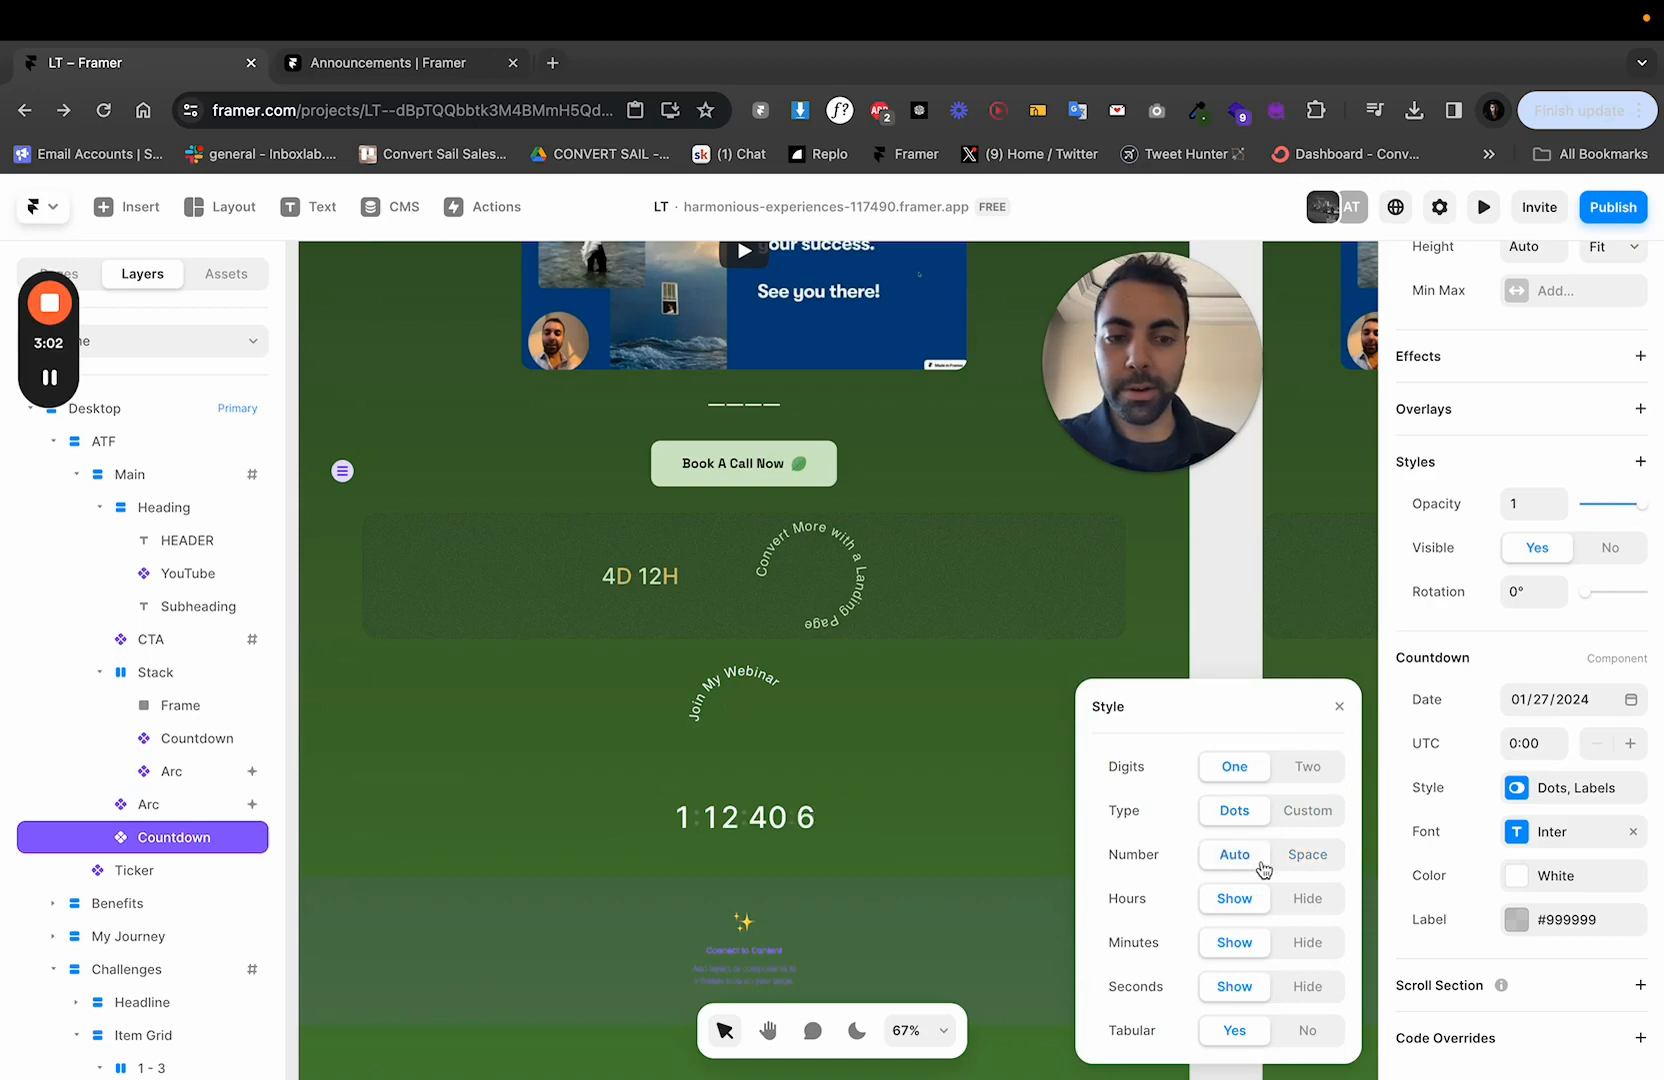
click(1285, 860)
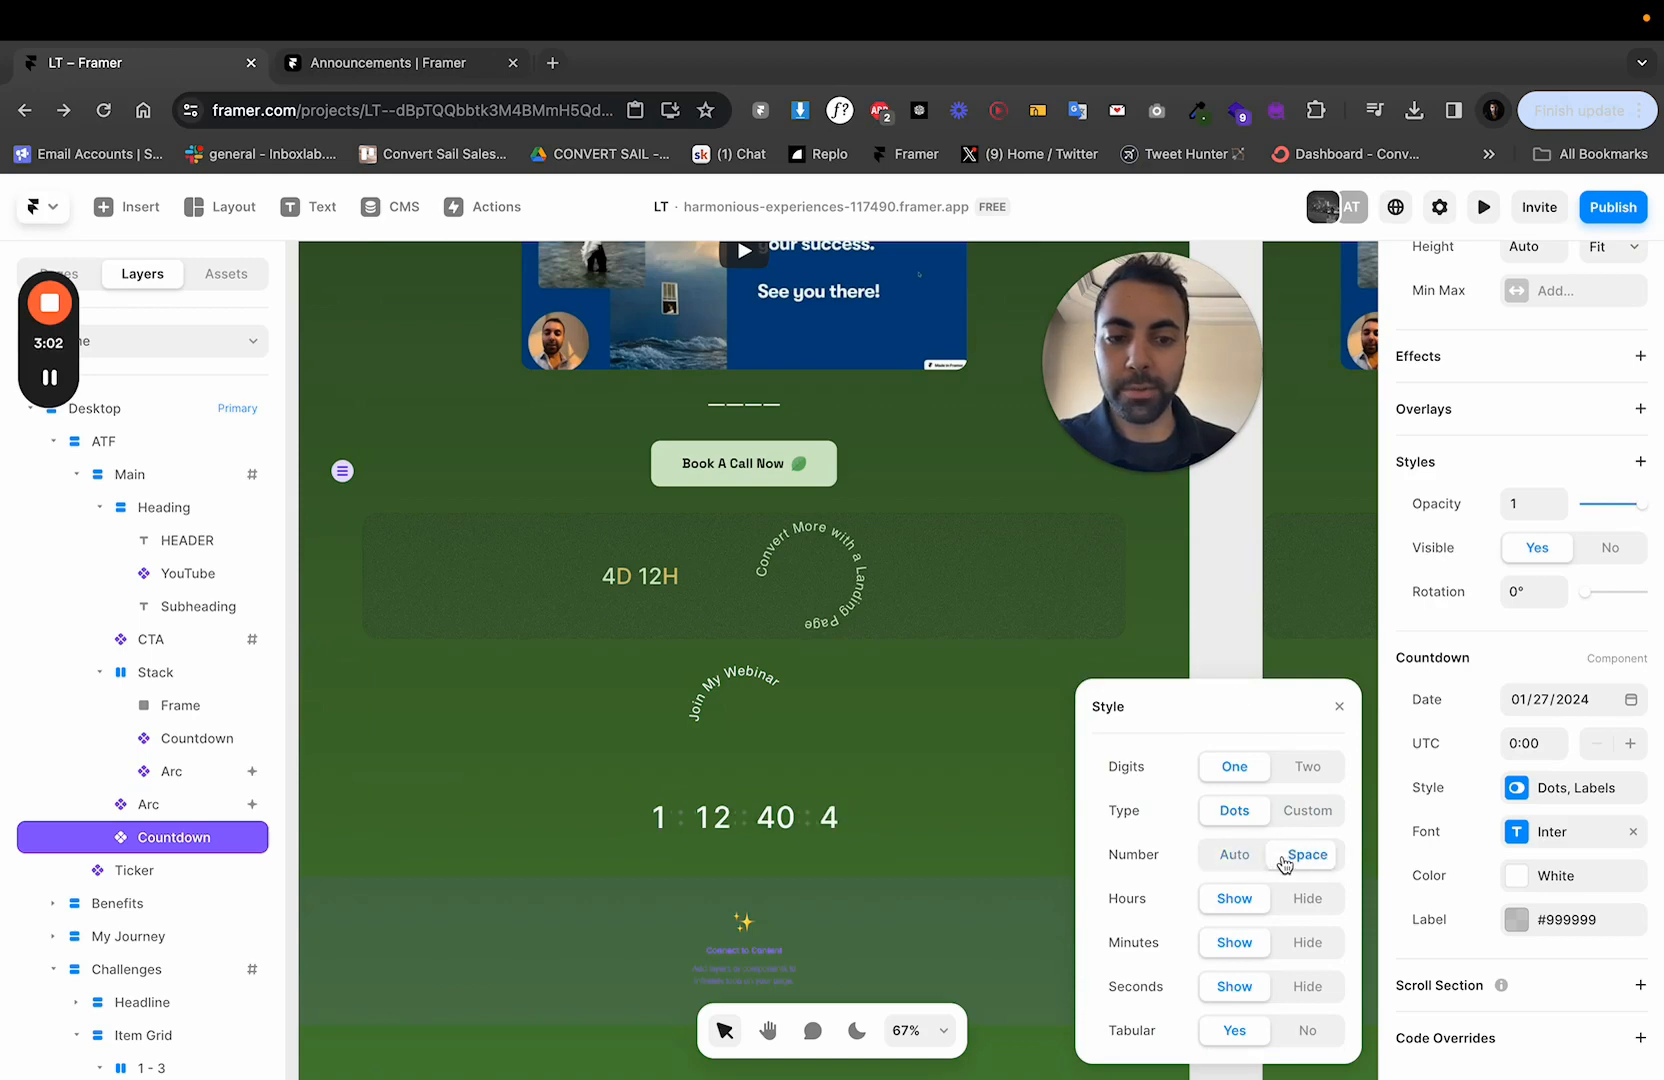
Try hiding the countdown's seconds, set Tabular to No, and set the seconds back to Show.
click(1306, 988)
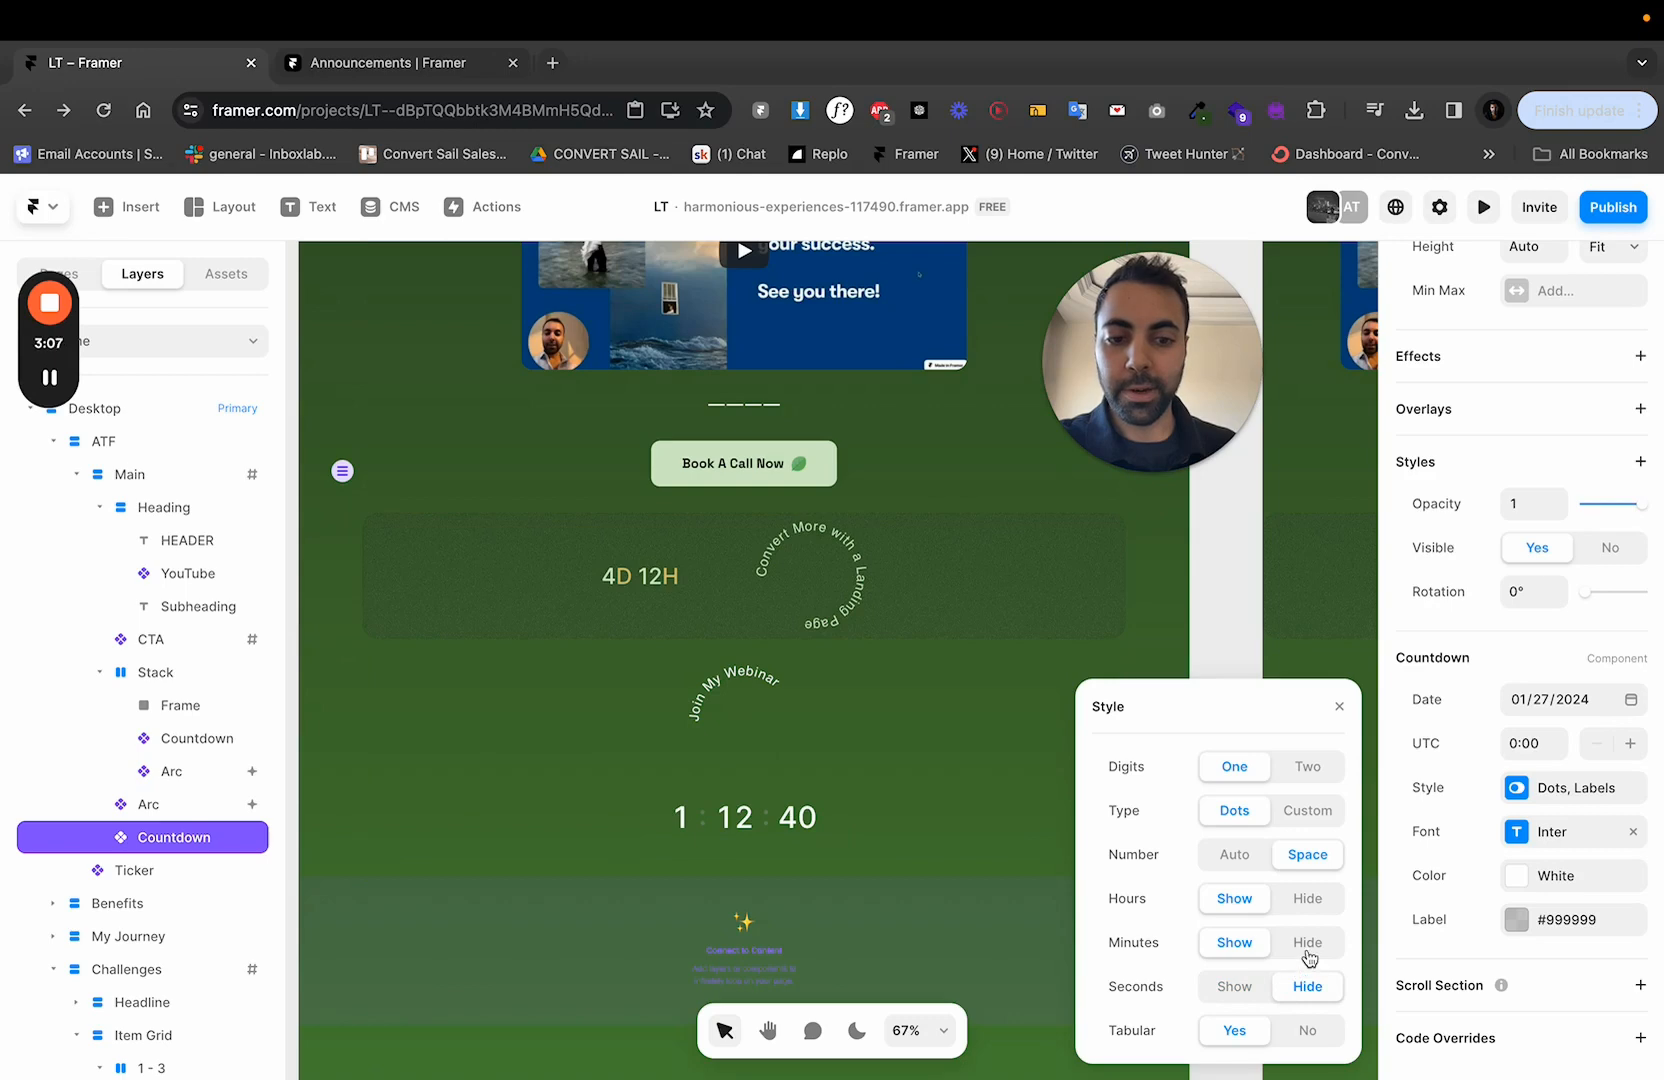
click(1308, 943)
click(1250, 988)
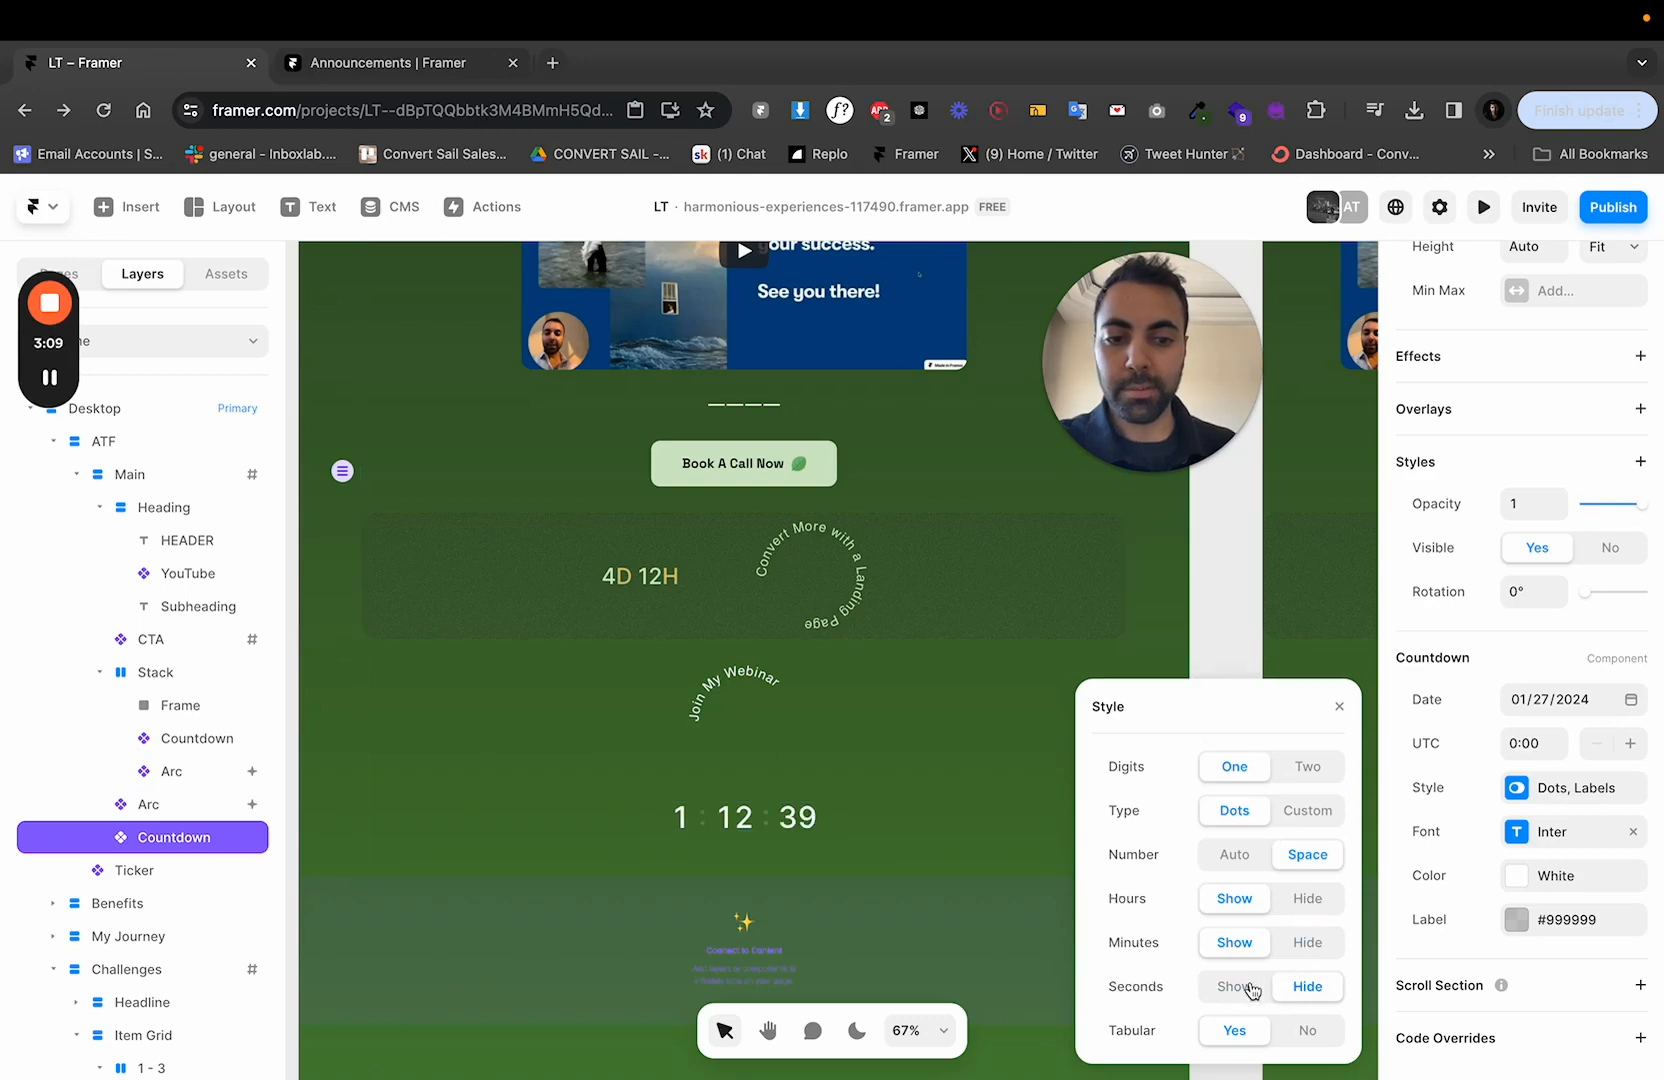
click(1280, 1035)
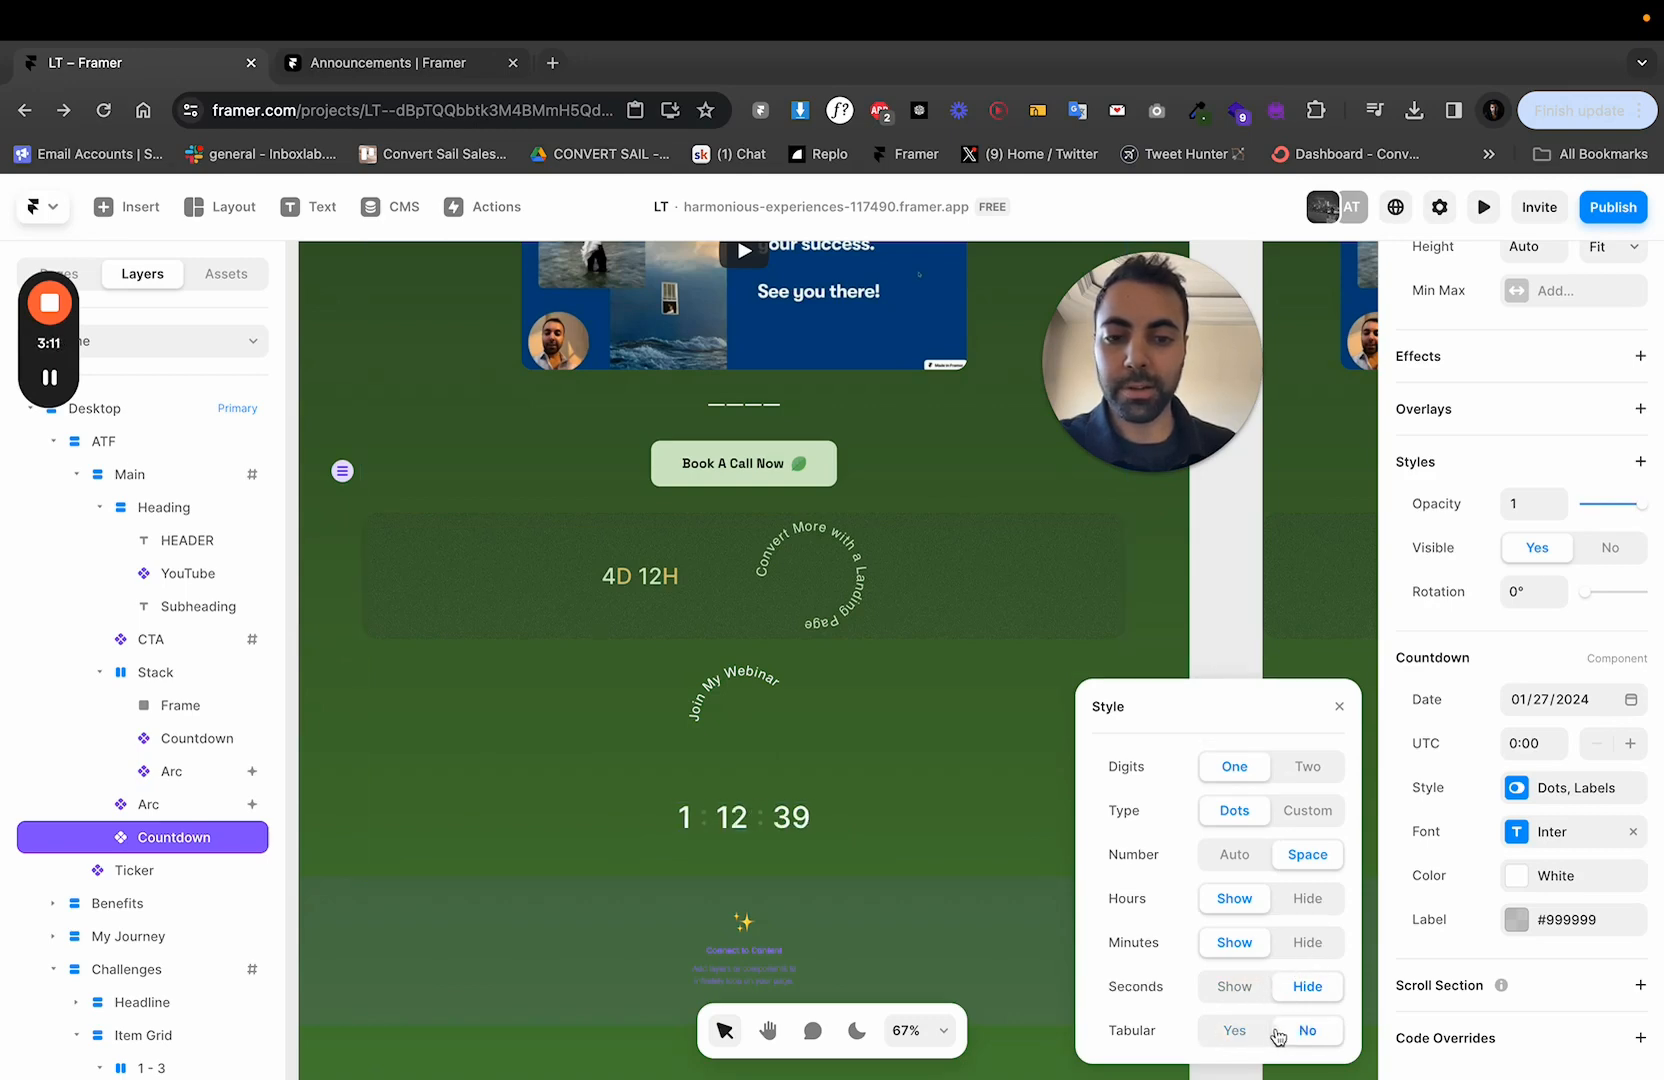
click(1260, 1040)
click(1306, 1040)
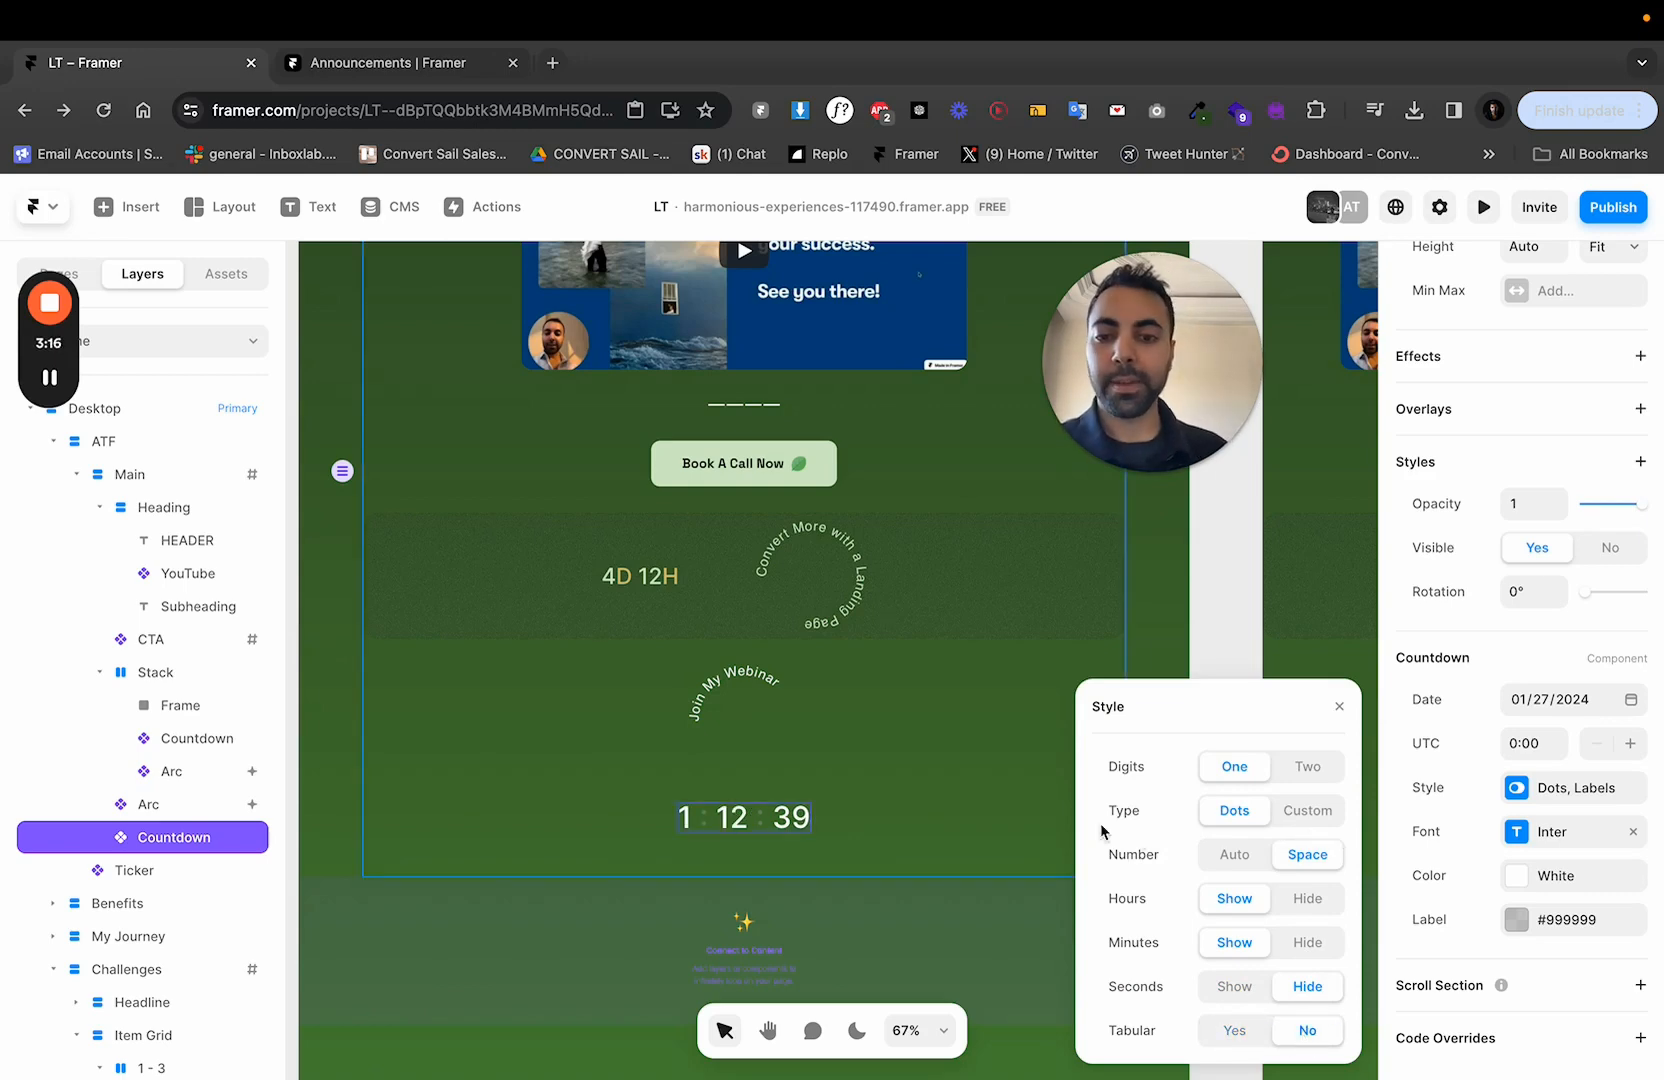
click(1242, 988)
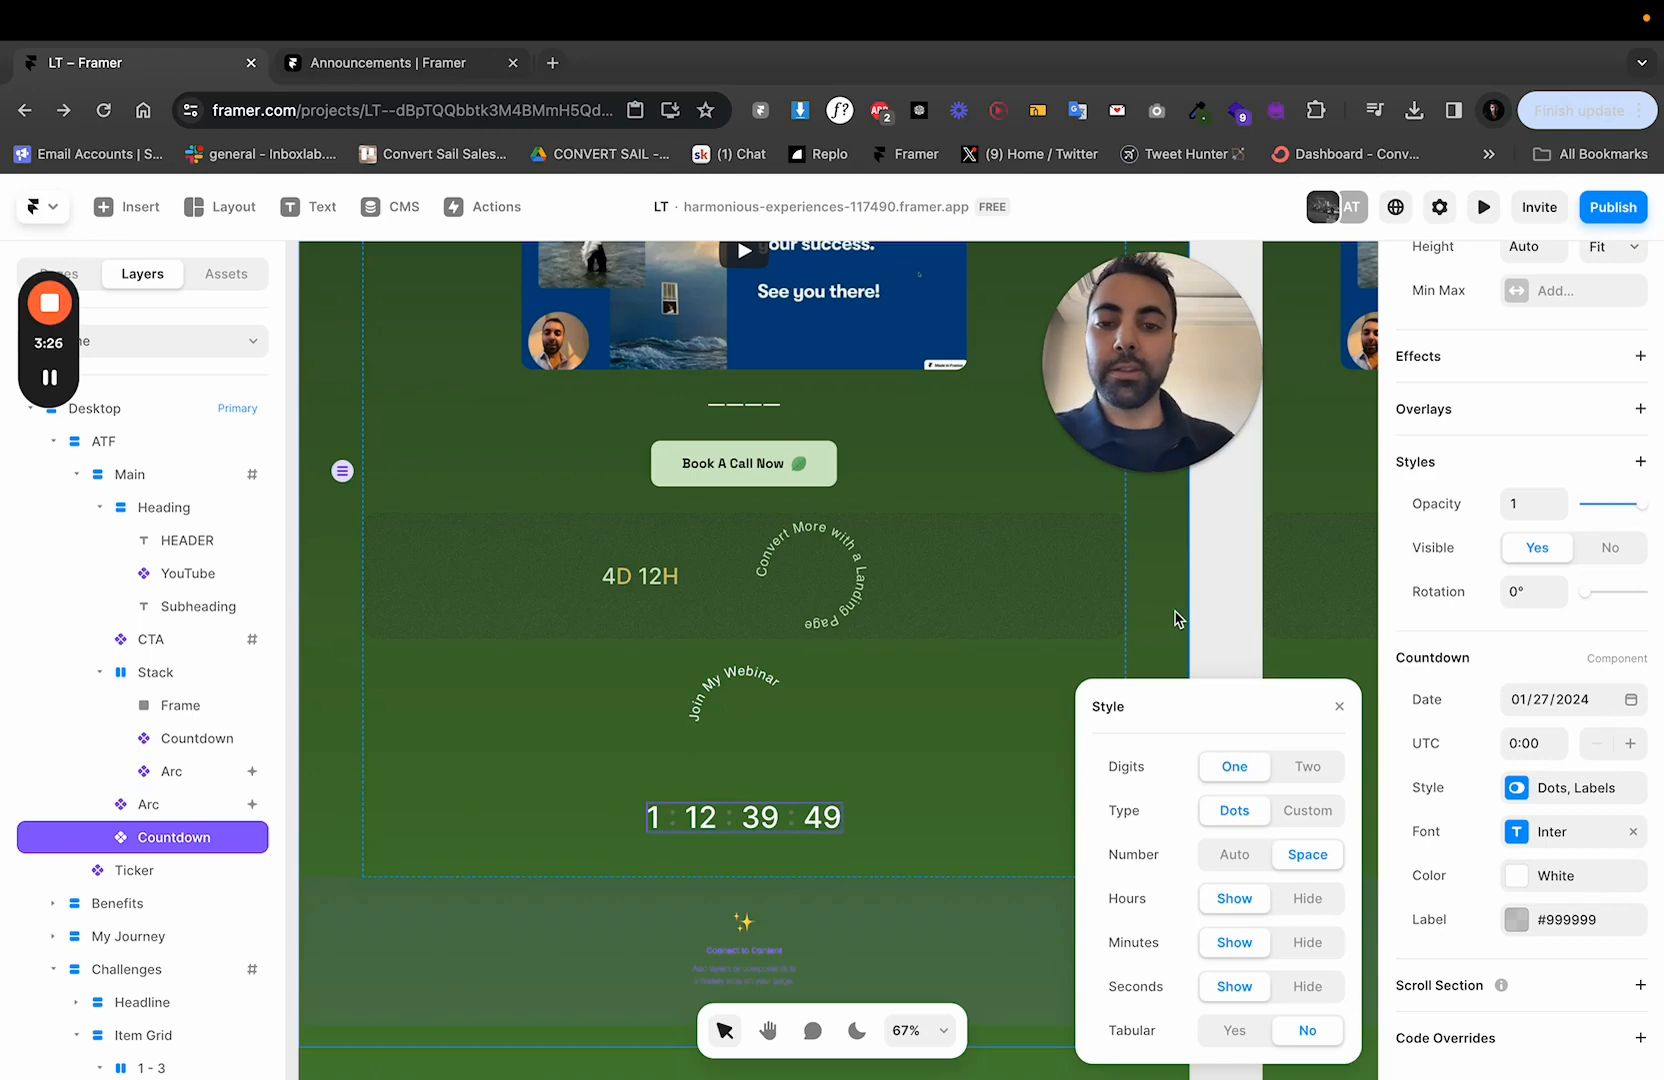
click(1221, 619)
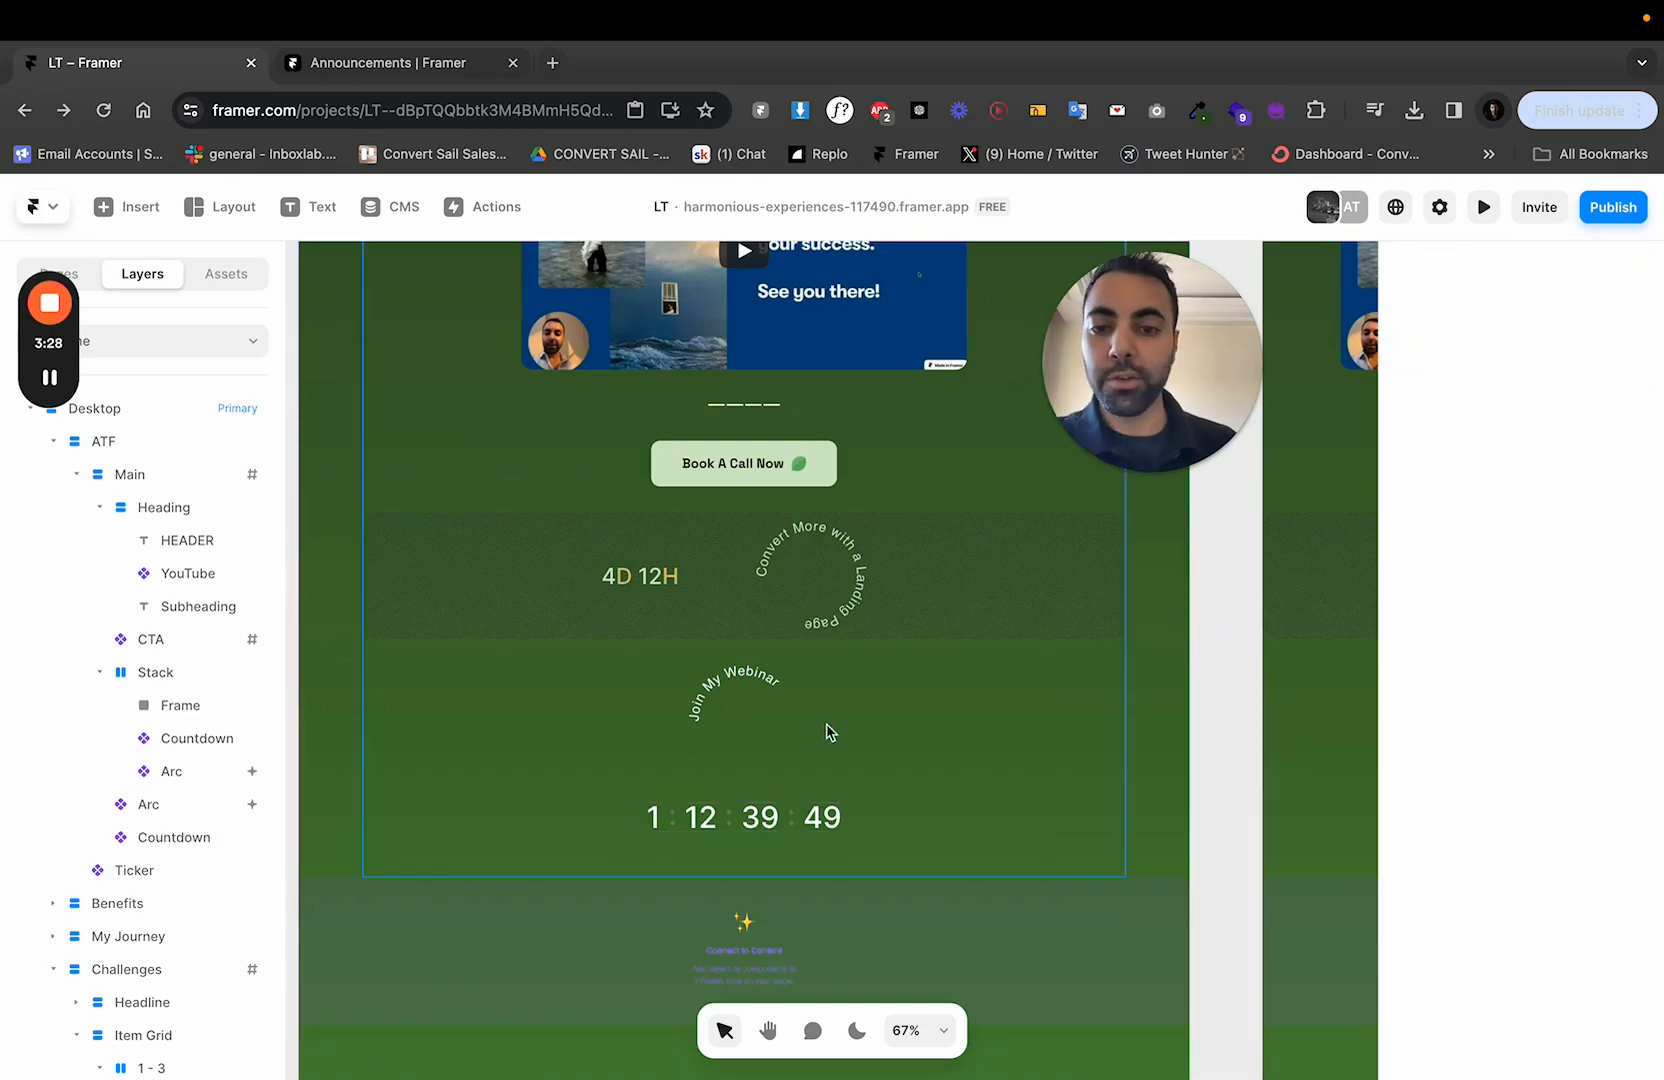
Wrap the "Join My Webinar" arc and the countdown below it in a new stack.
click(750, 755)
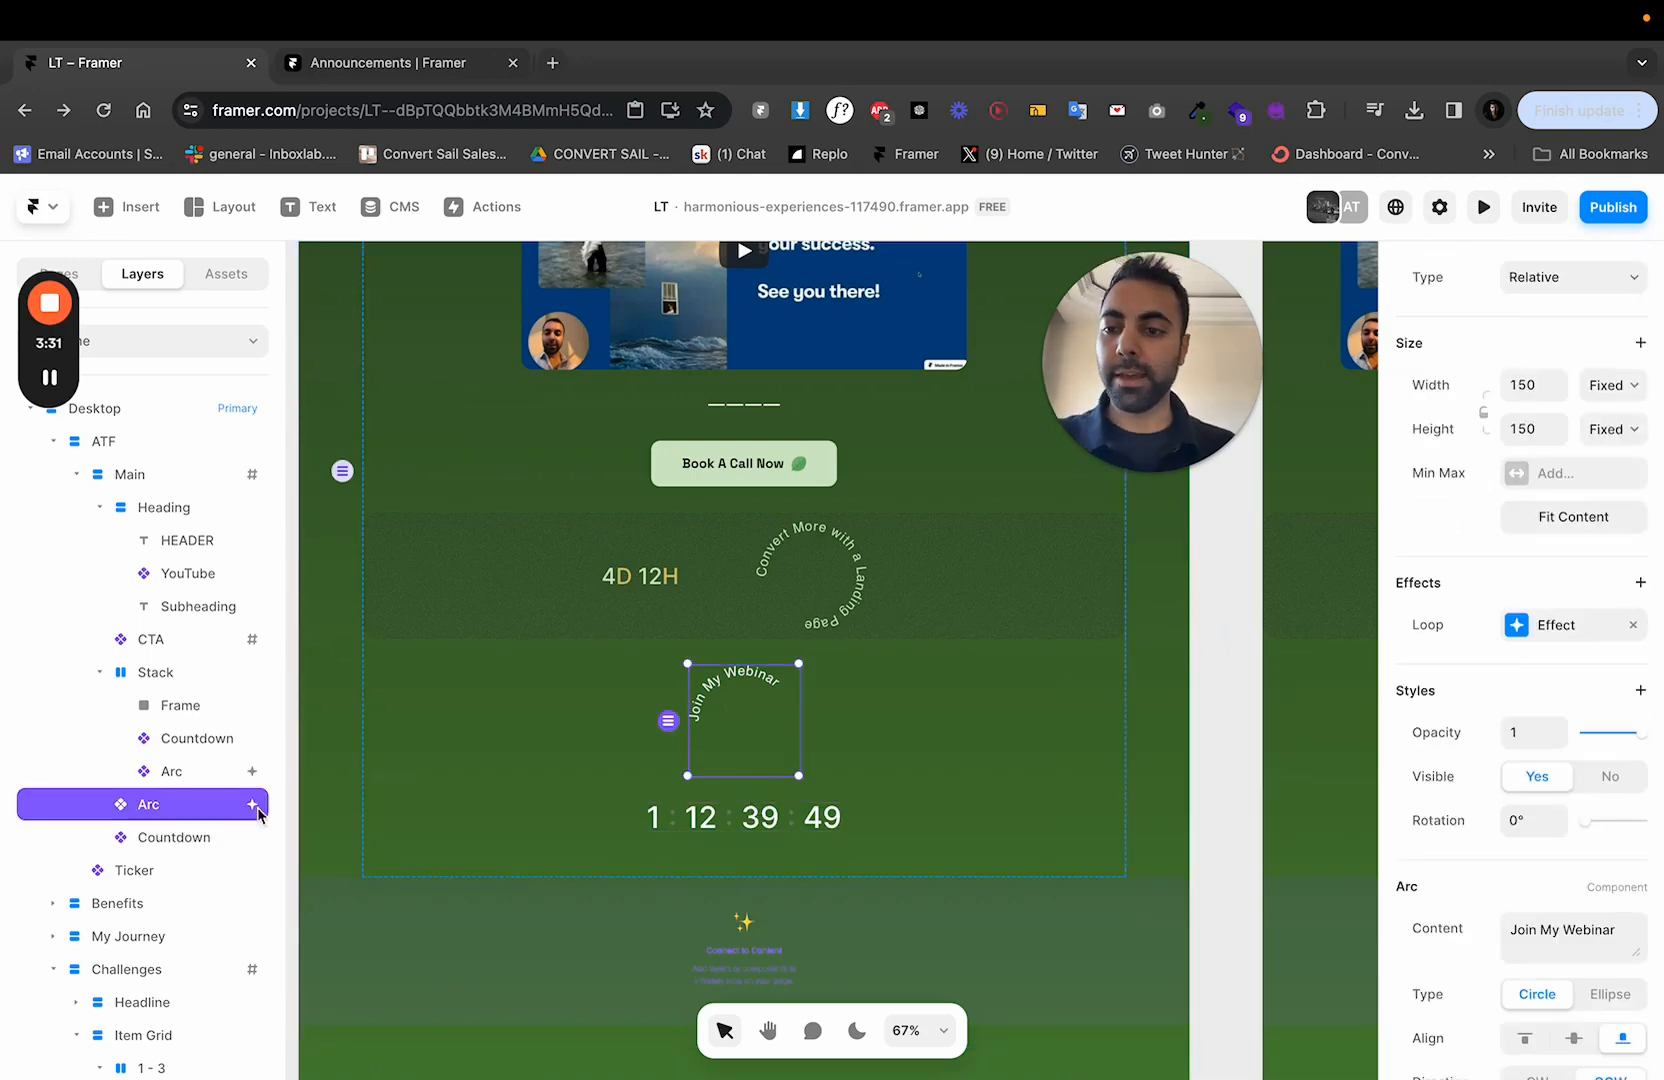
shift+click(211, 842)
right_click(211, 842)
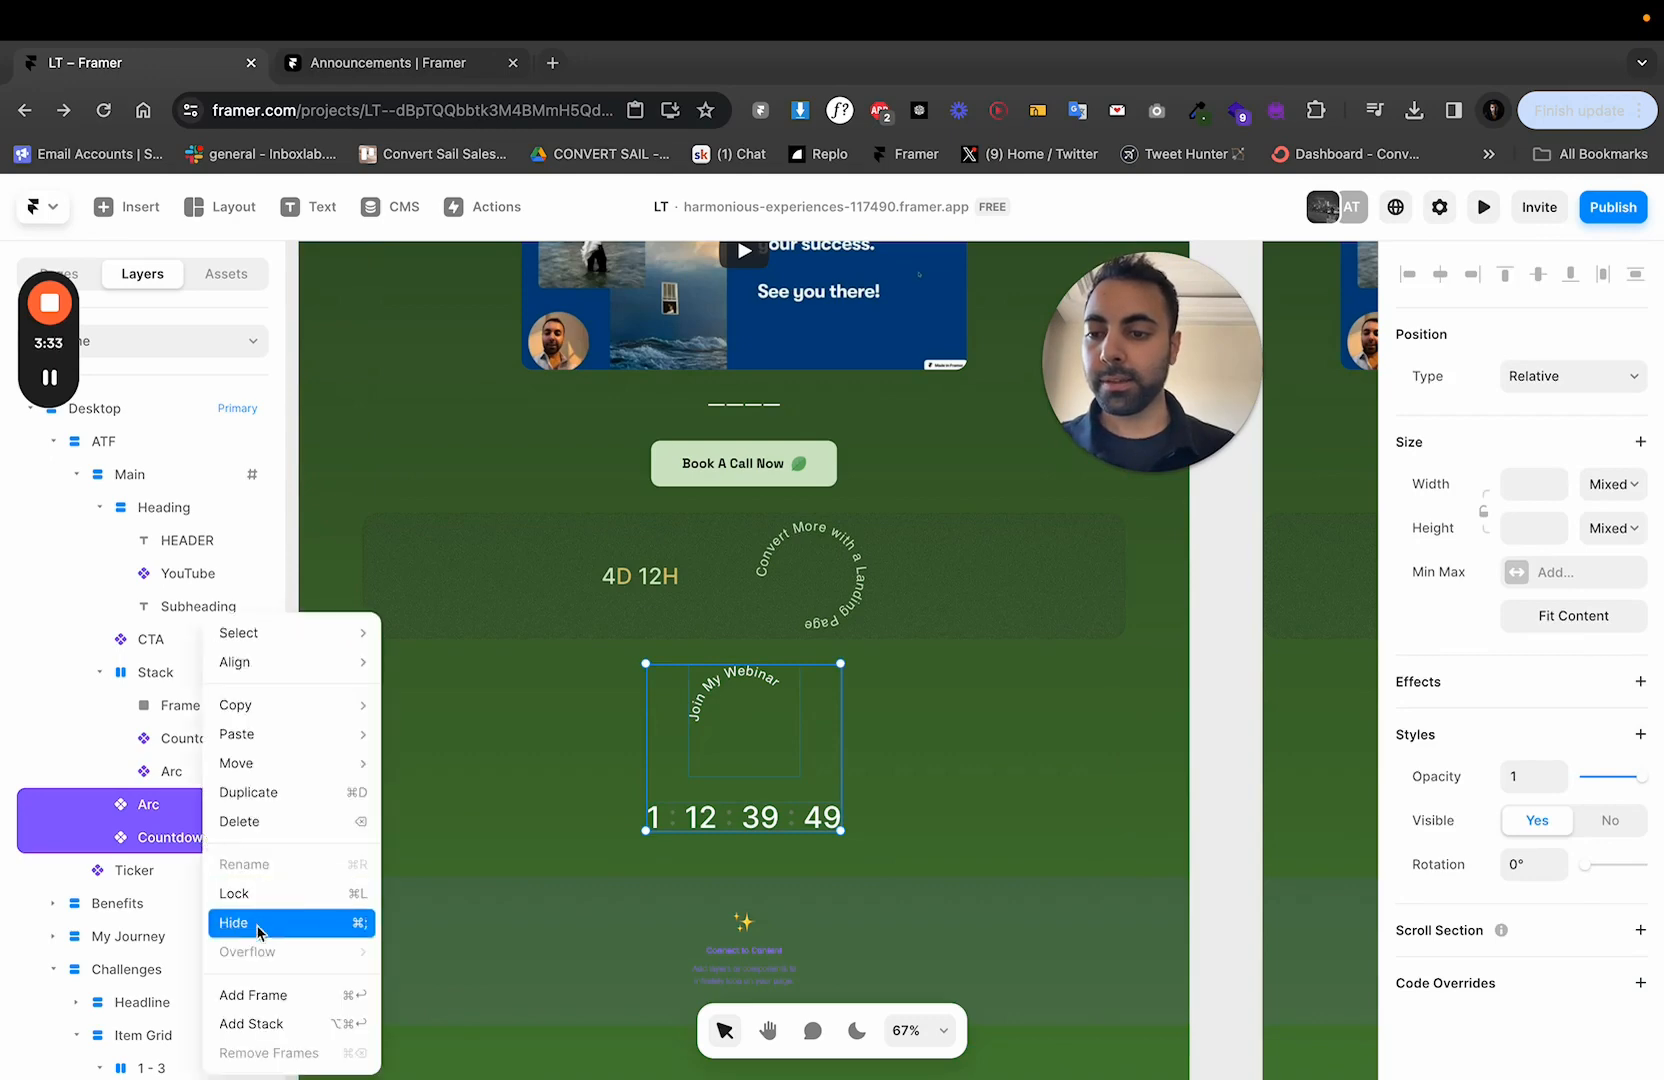
click(274, 1022)
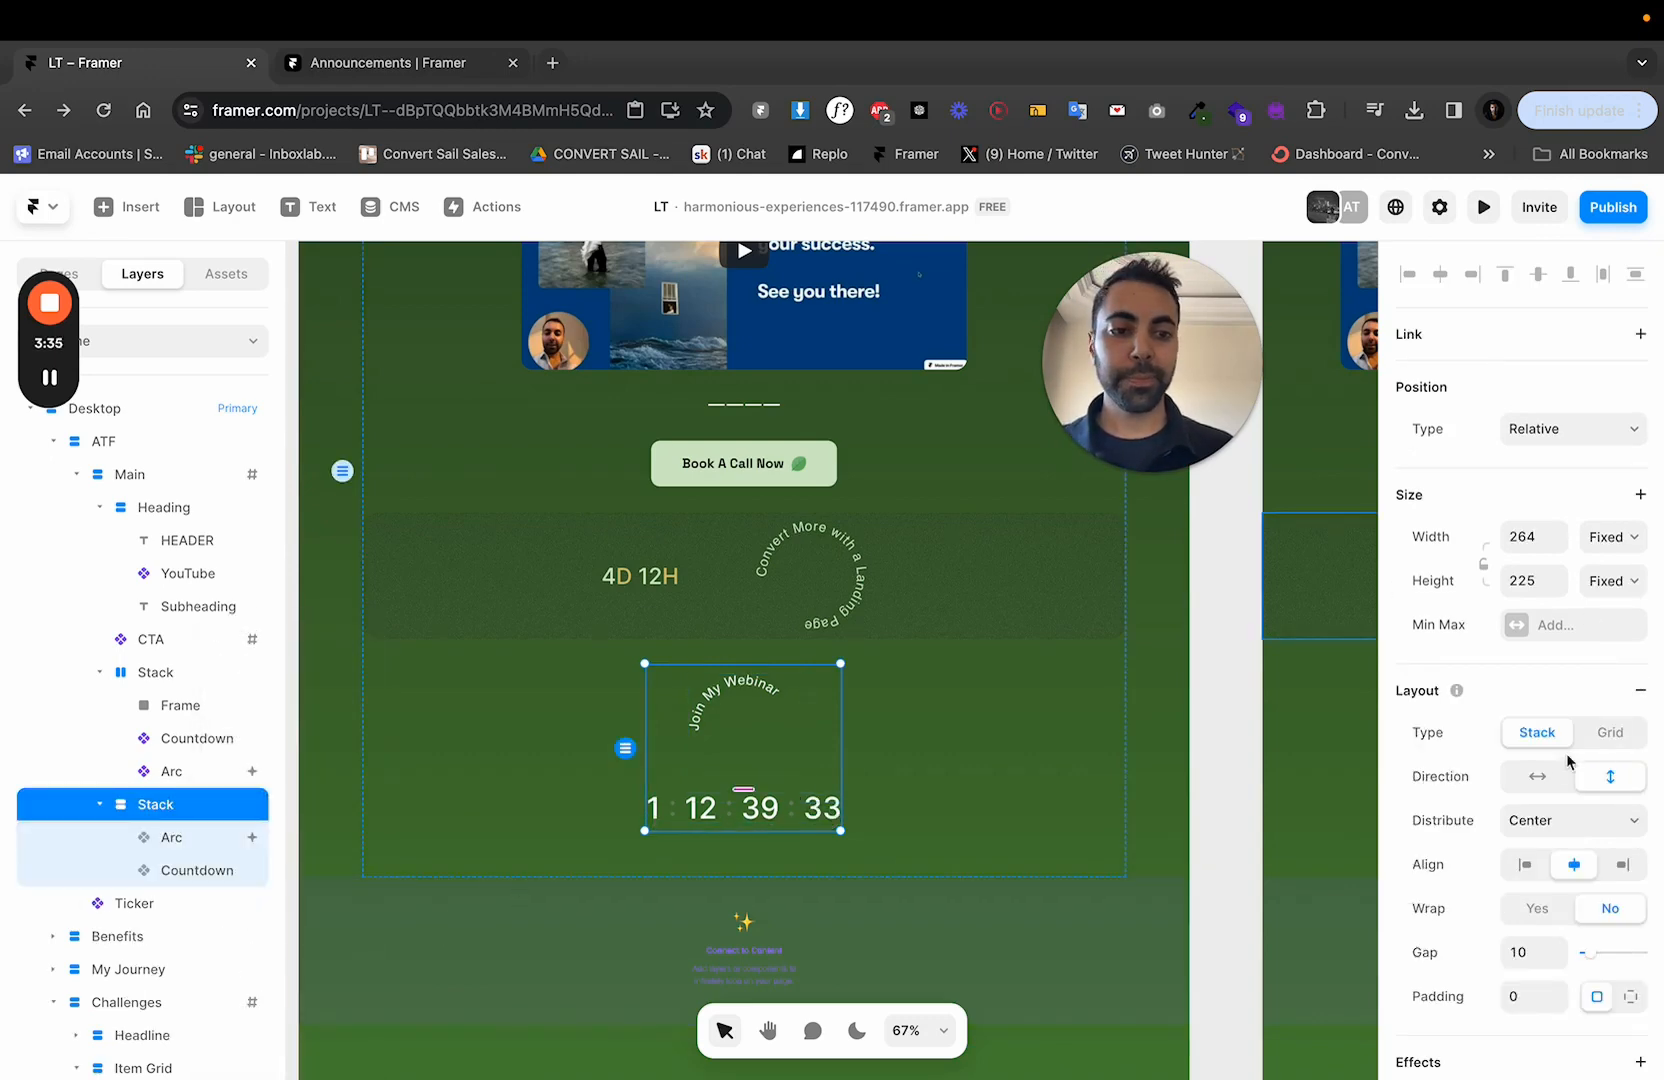
Lay out the new stack horizontally, with its width set to Fill and its height to Fit Content.
click(1535, 778)
click(1535, 778)
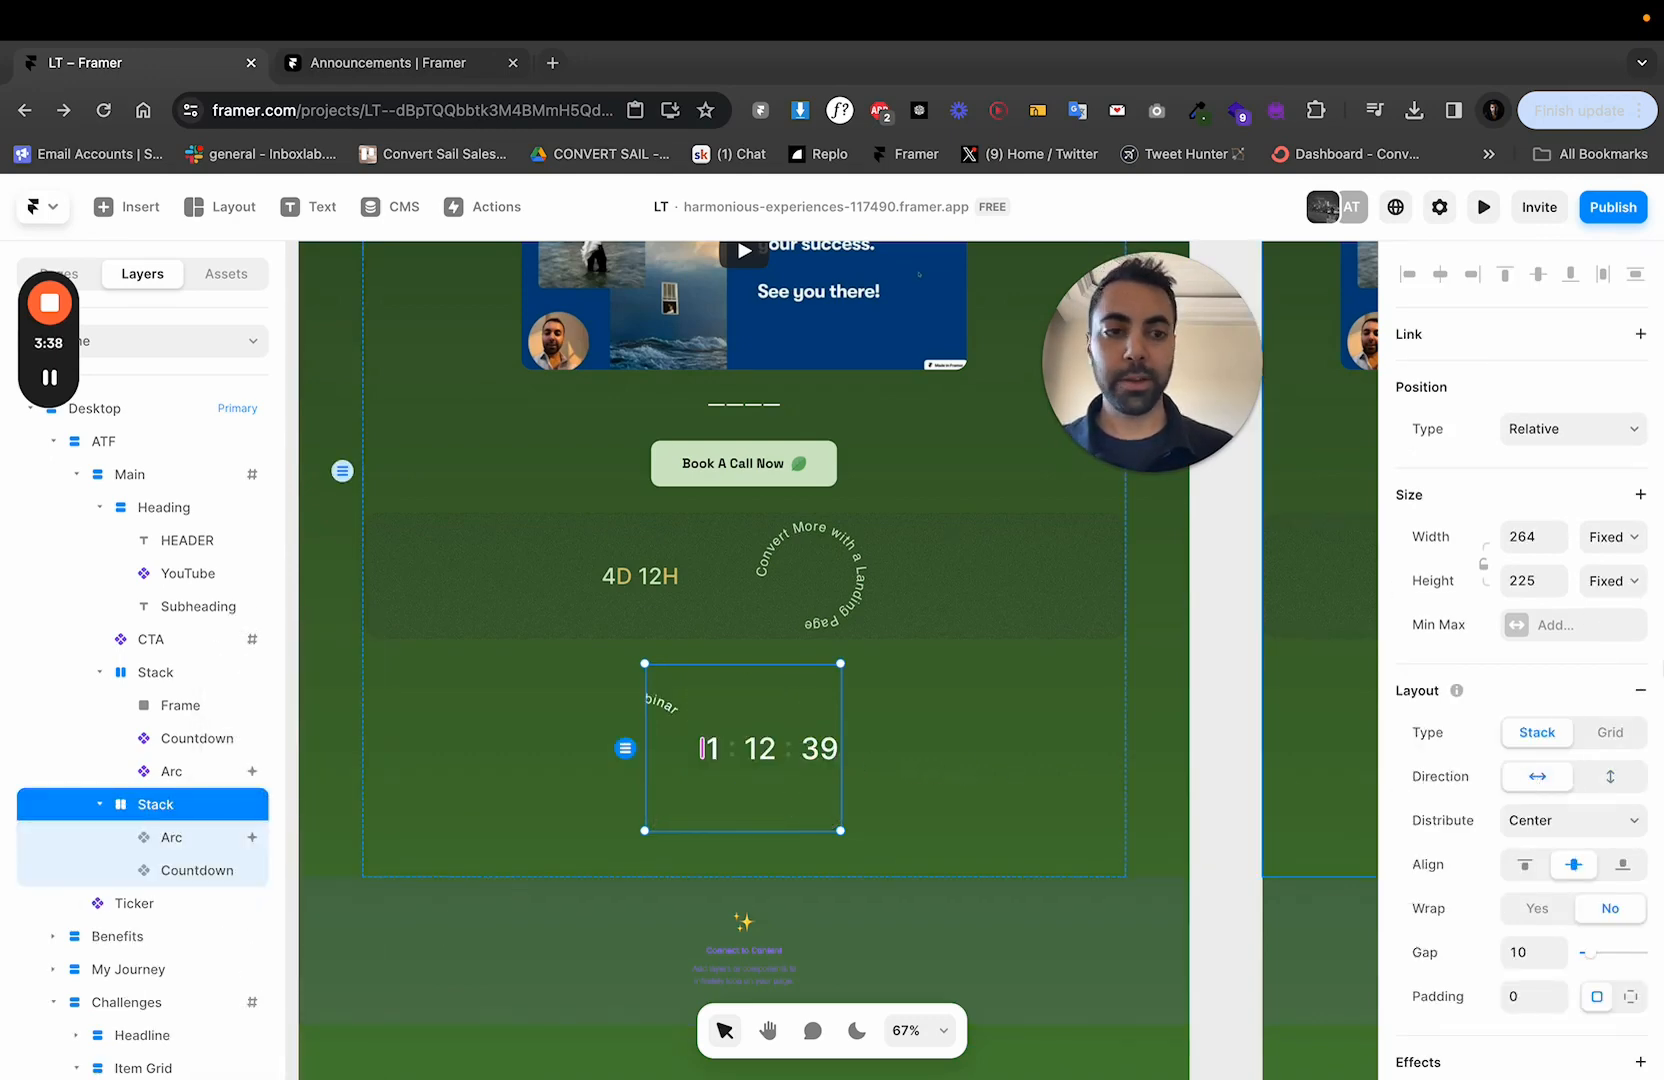
click(1601, 549)
click(1600, 583)
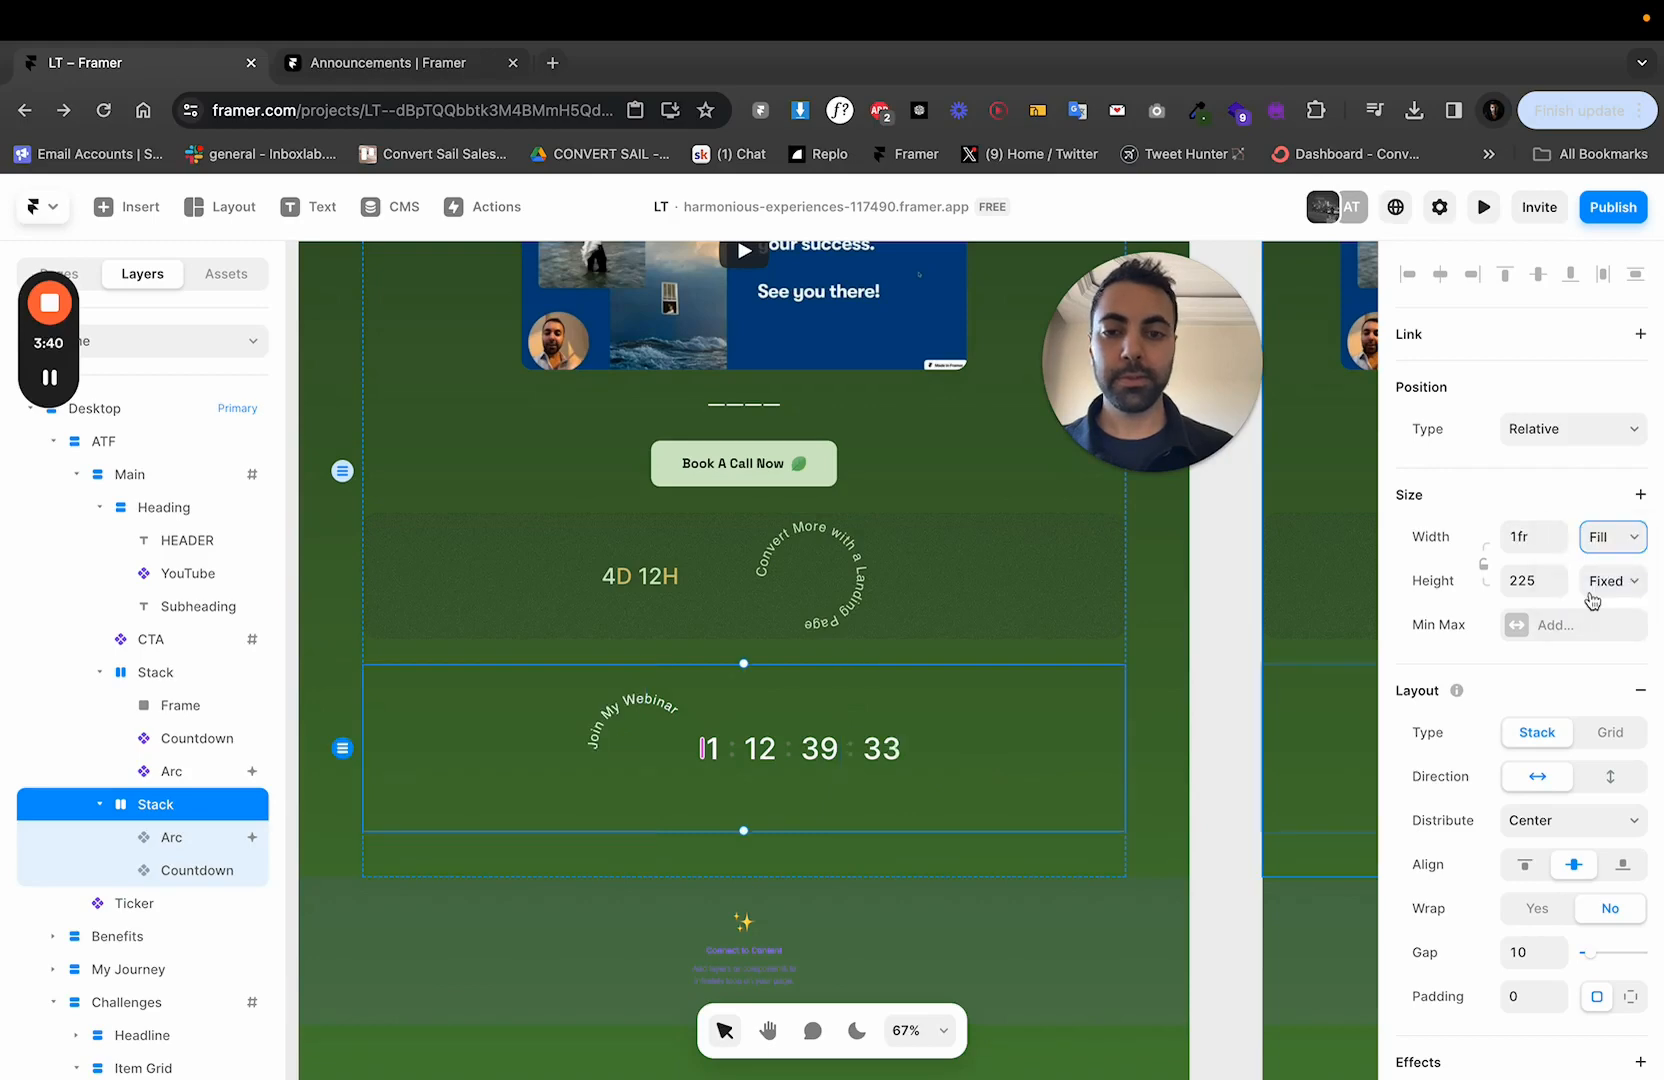
click(1601, 590)
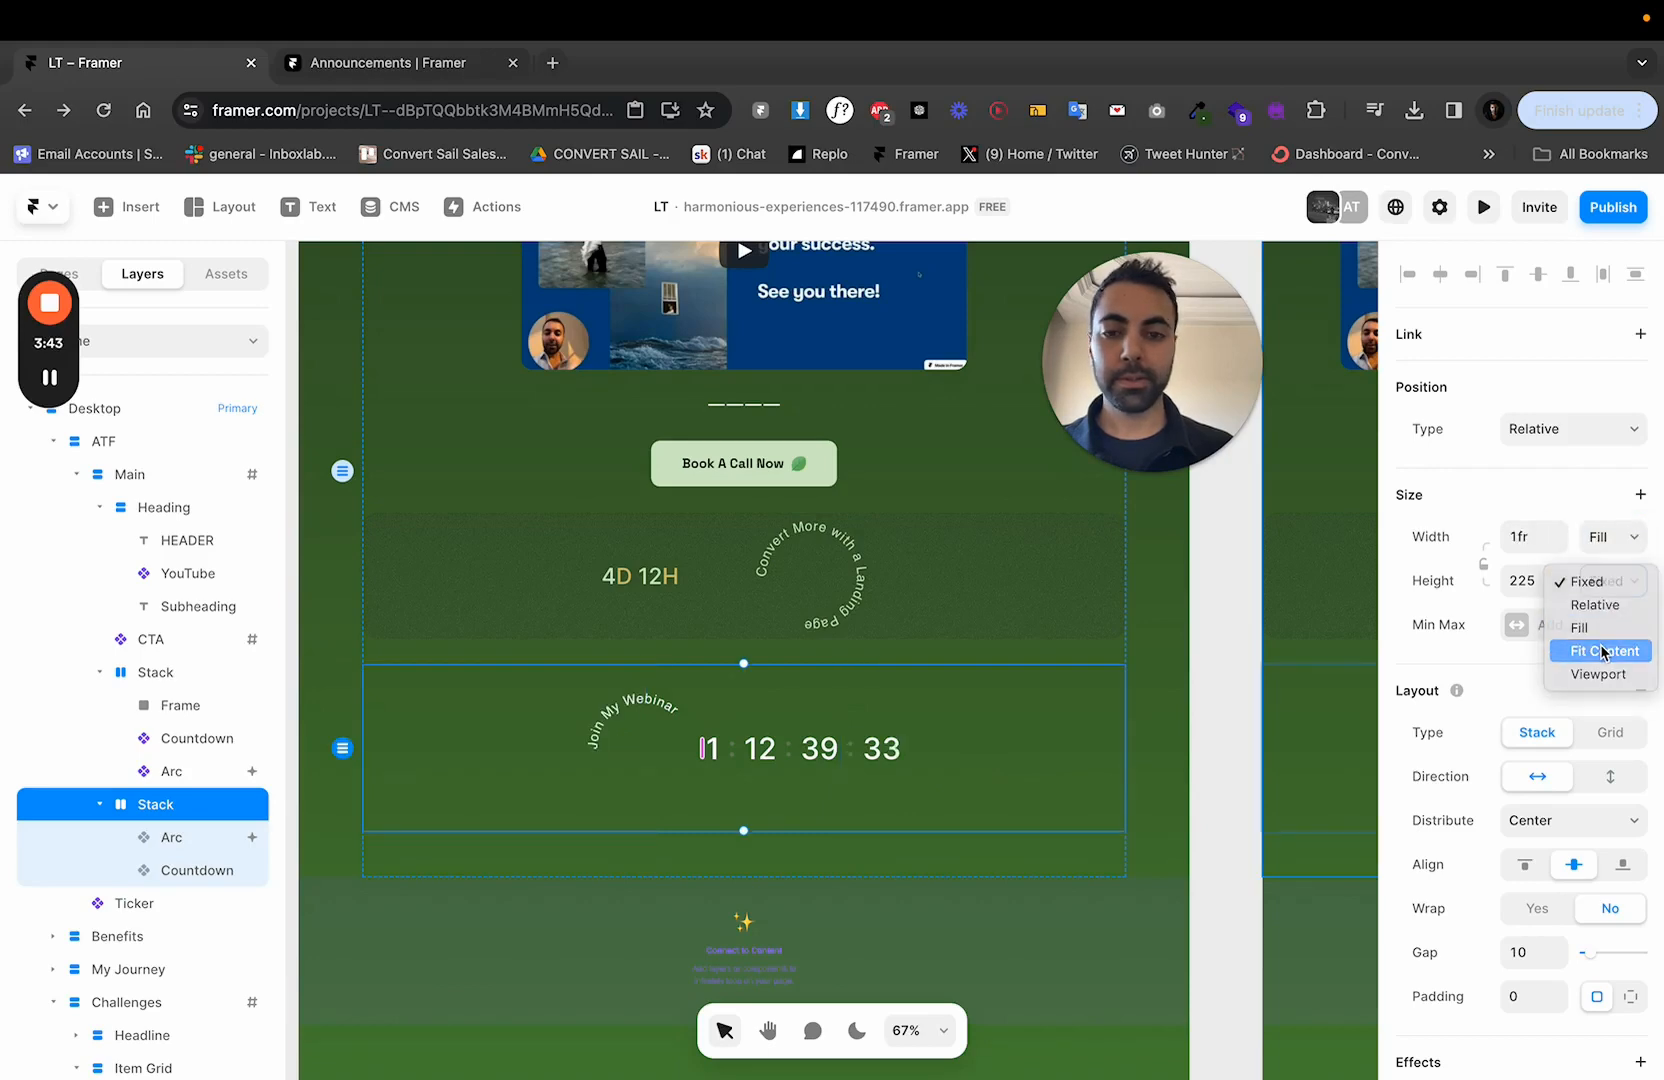
click(1600, 650)
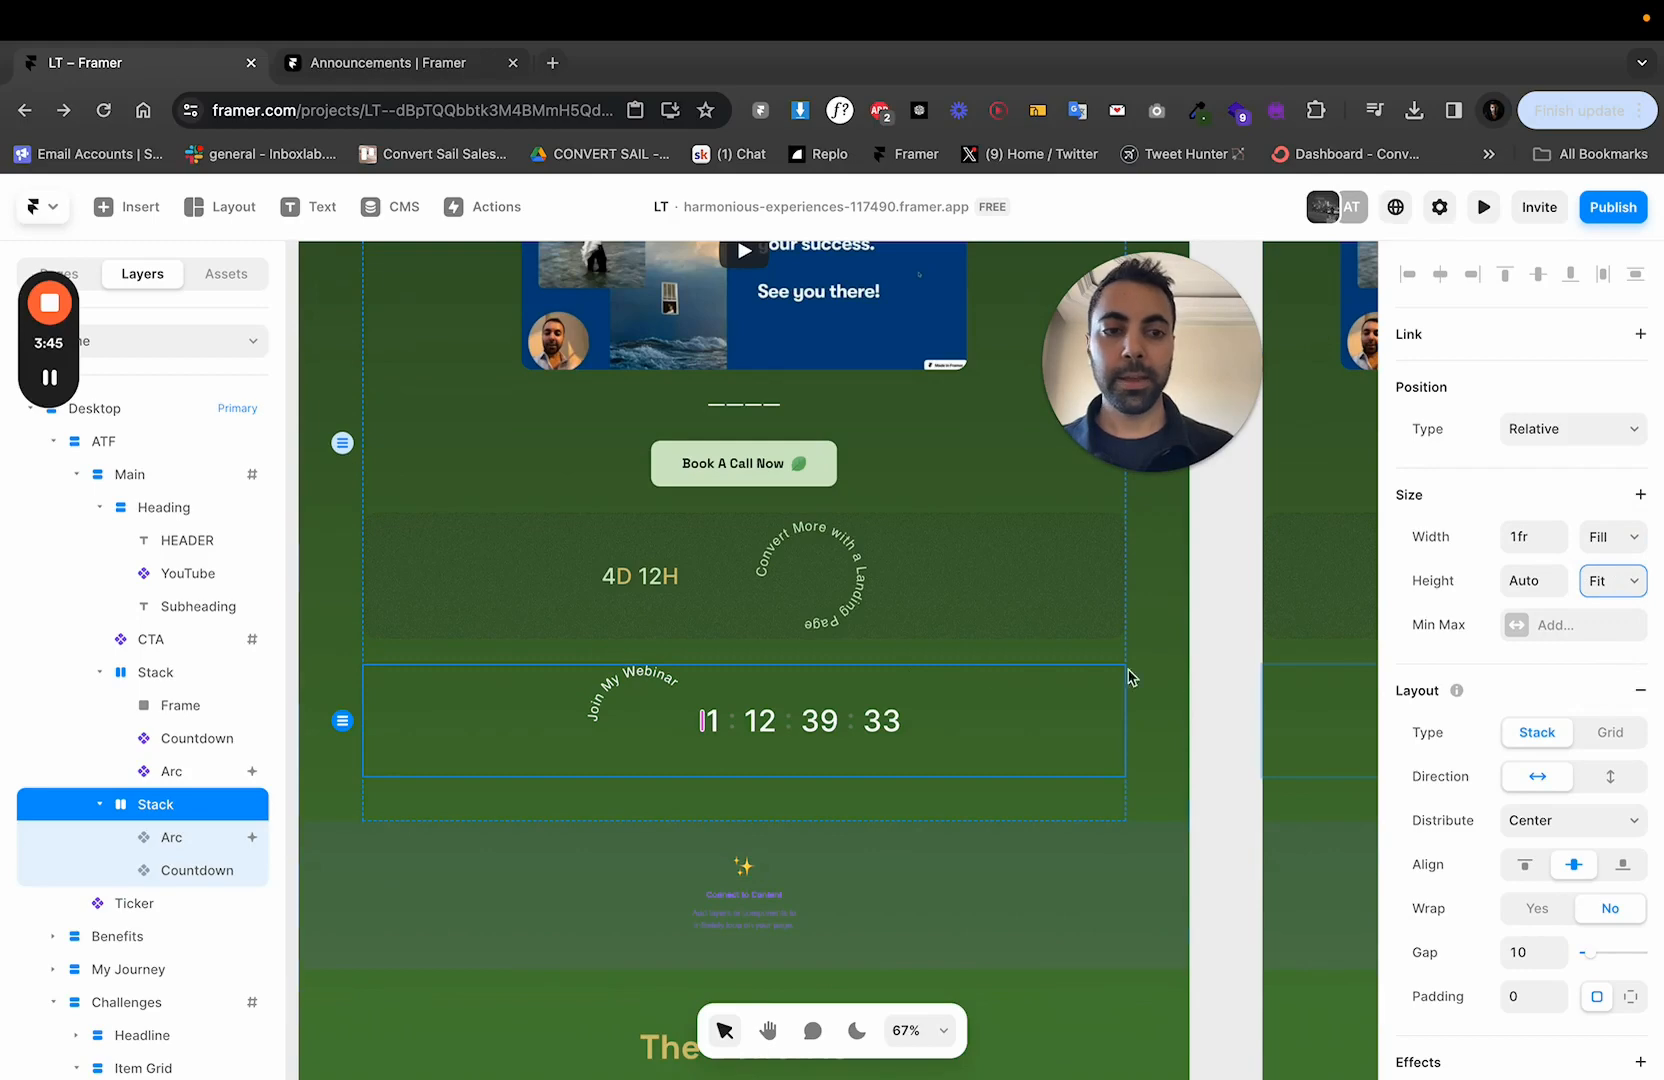
Set the padding of the stack holding the arc and countdown to 20.
scroll(1540, 978, down, 1)
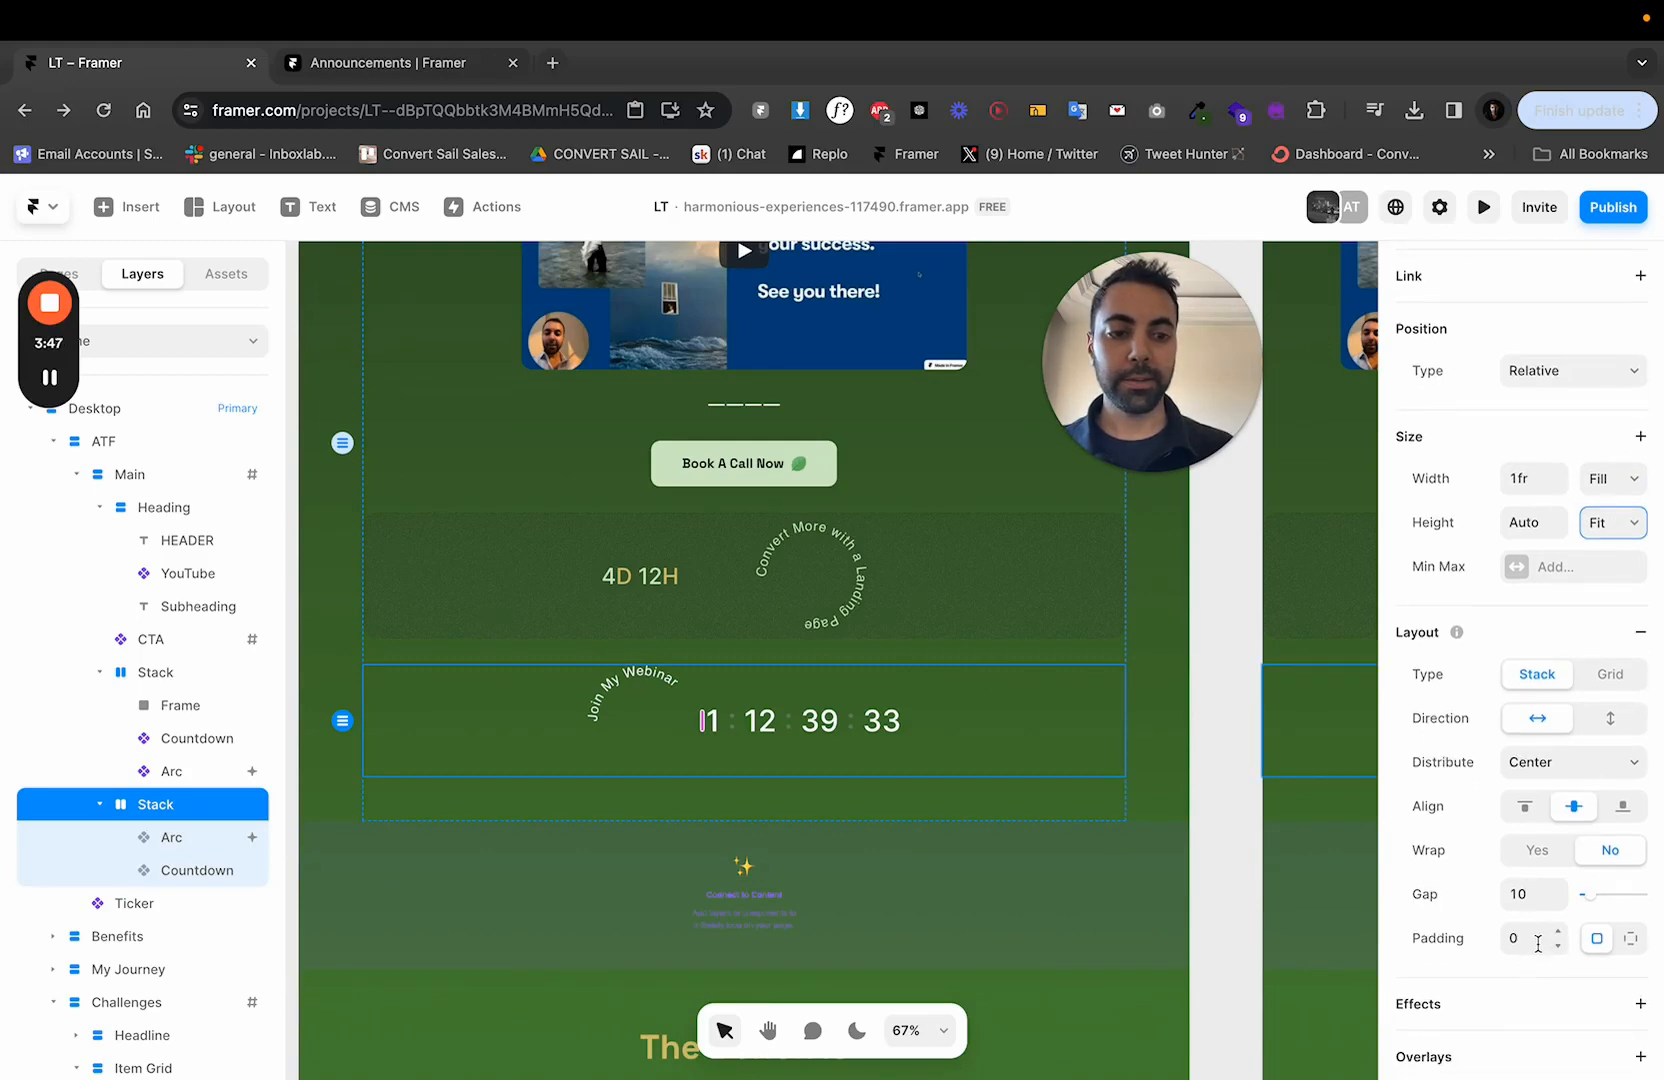
click(1538, 943)
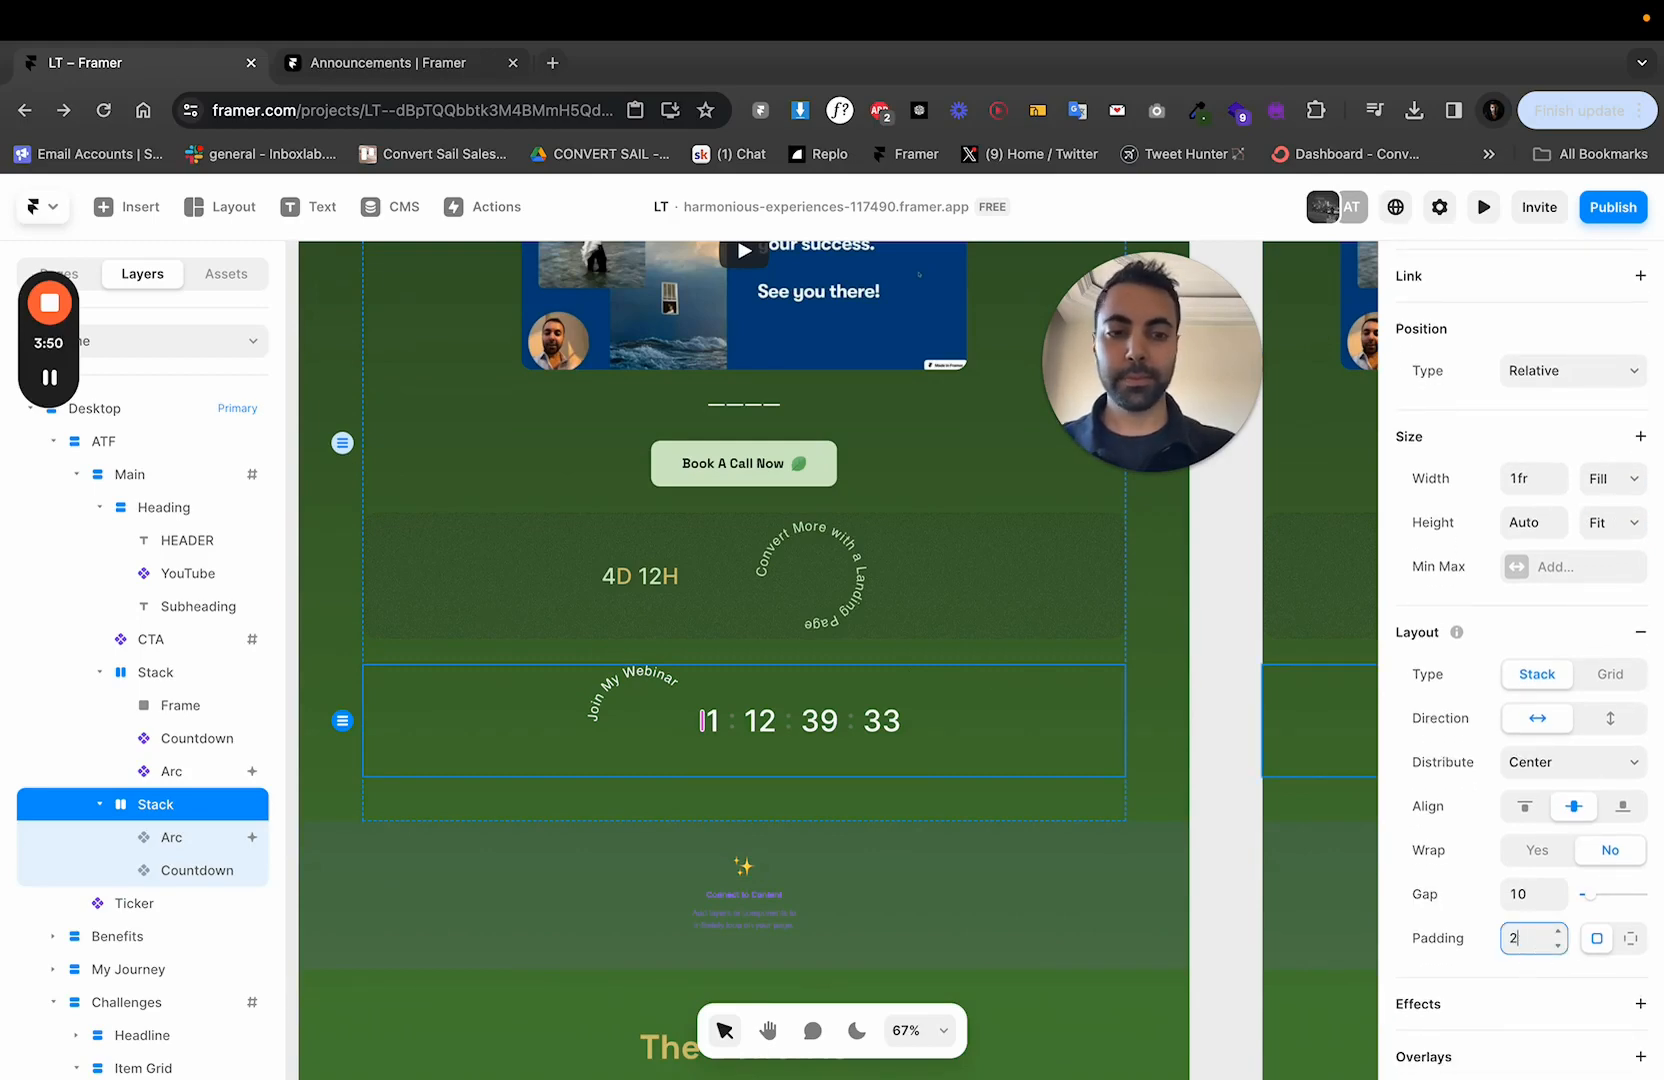
text(20)
key(Return)
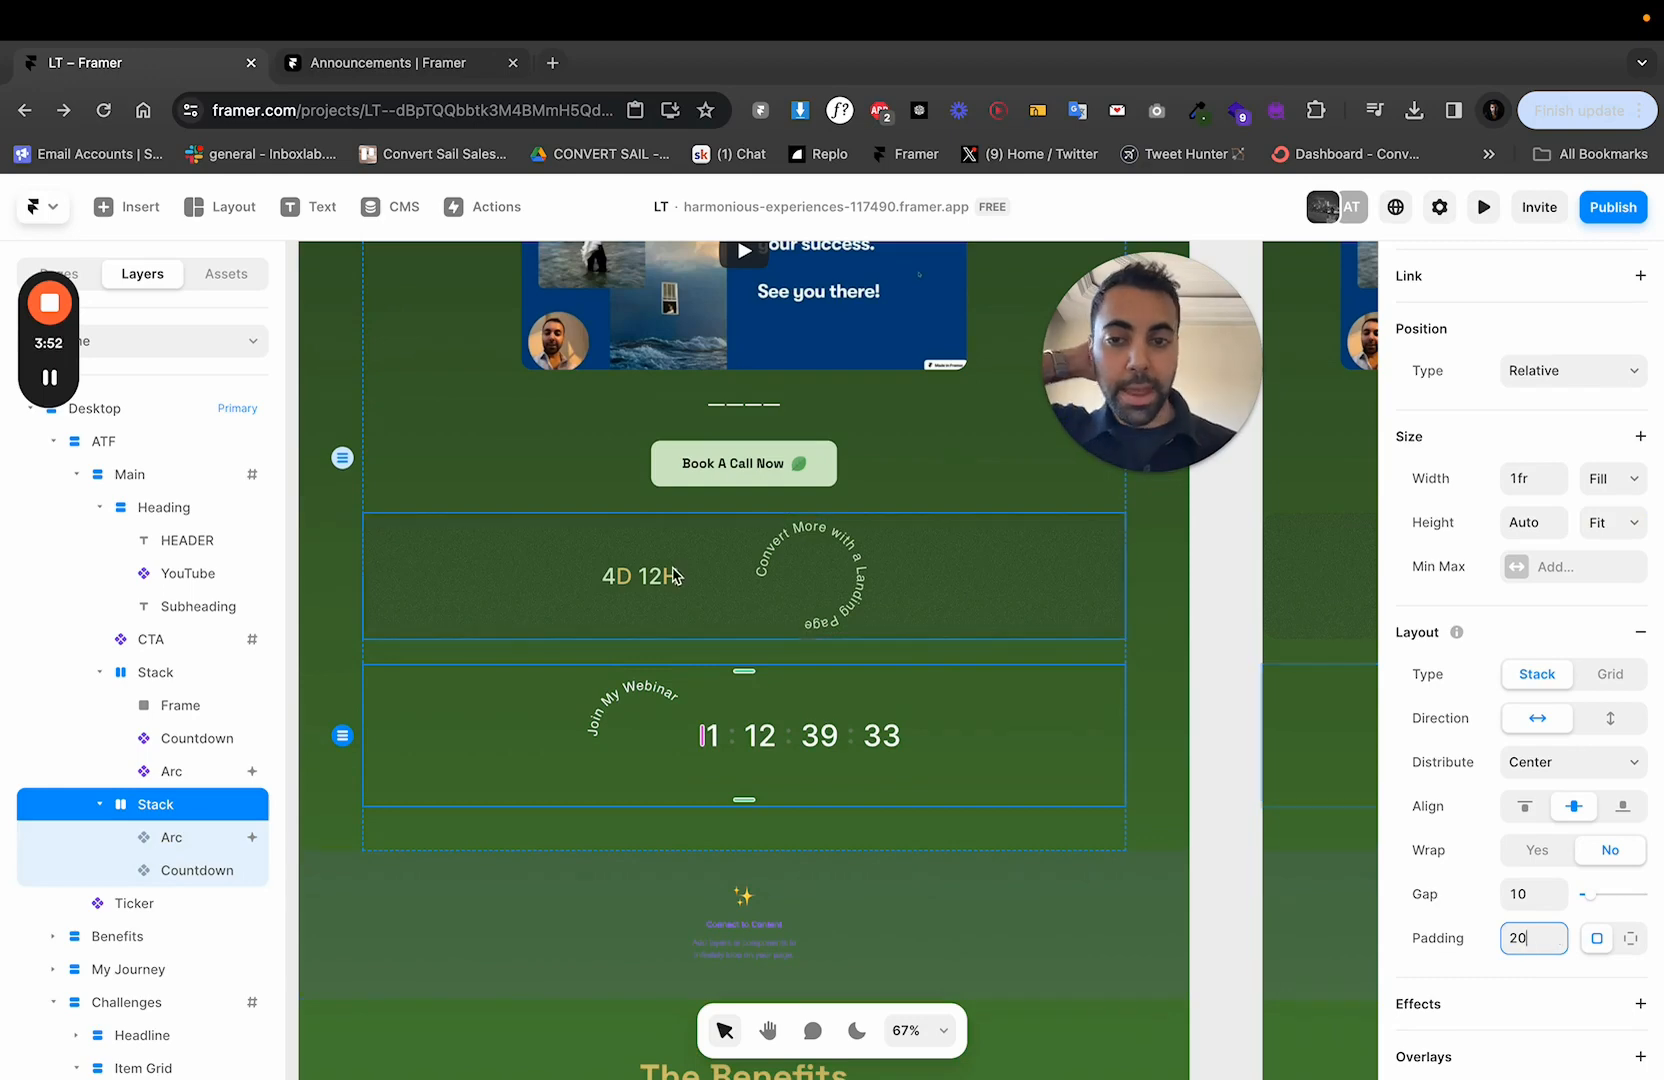
scroll(767, 600, down, 2)
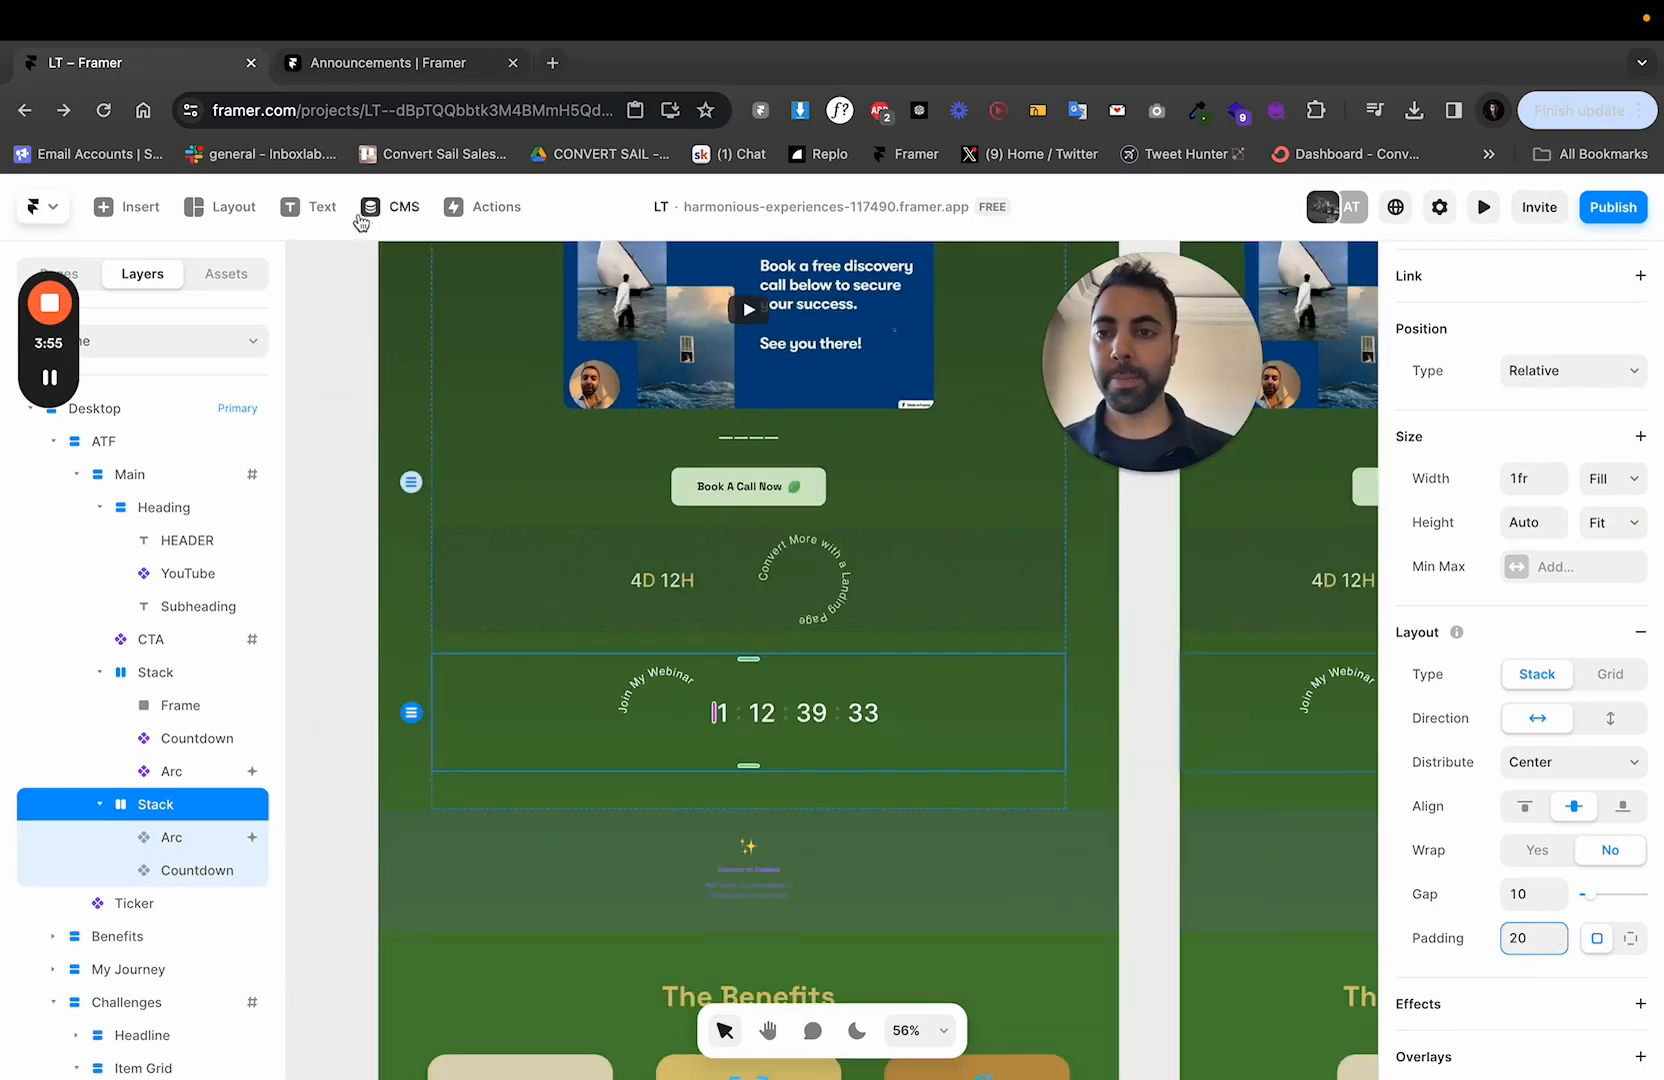
Insert a Creative Grid Pattern between the "Join My Webinar" arc and the countdown in their stack.
click(152, 212)
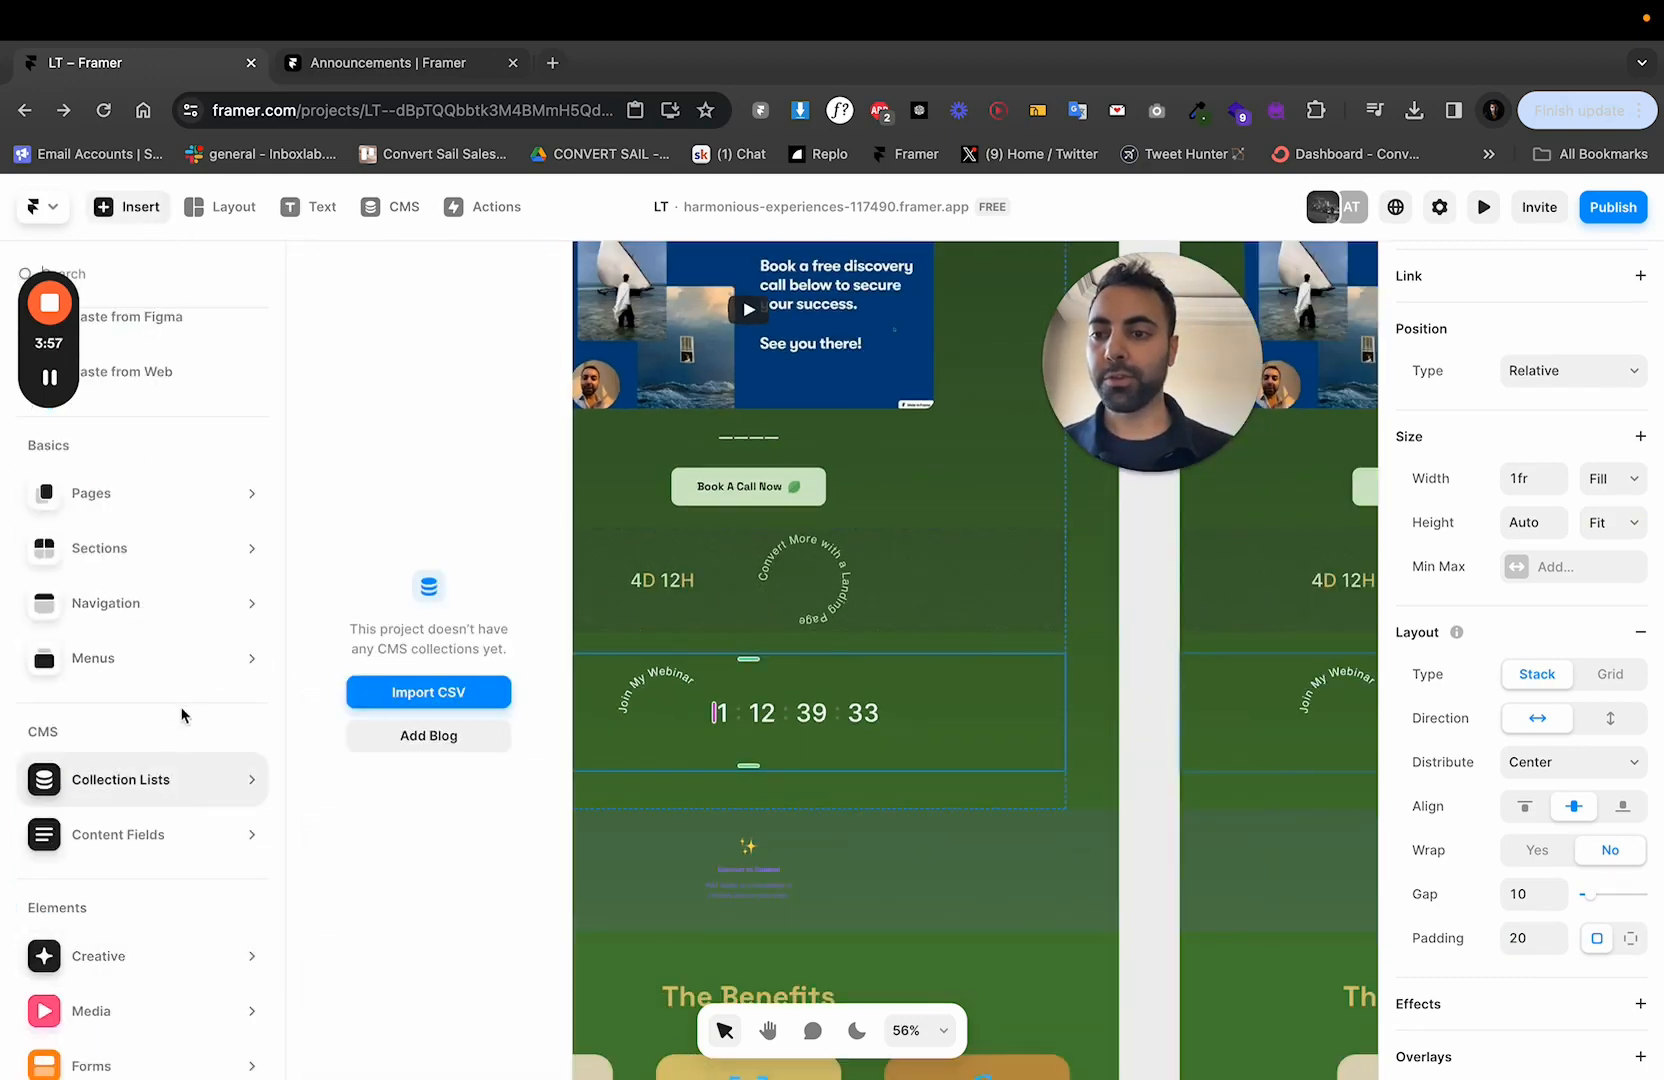
mouse_move(195, 950)
scroll(449, 835, down, 2)
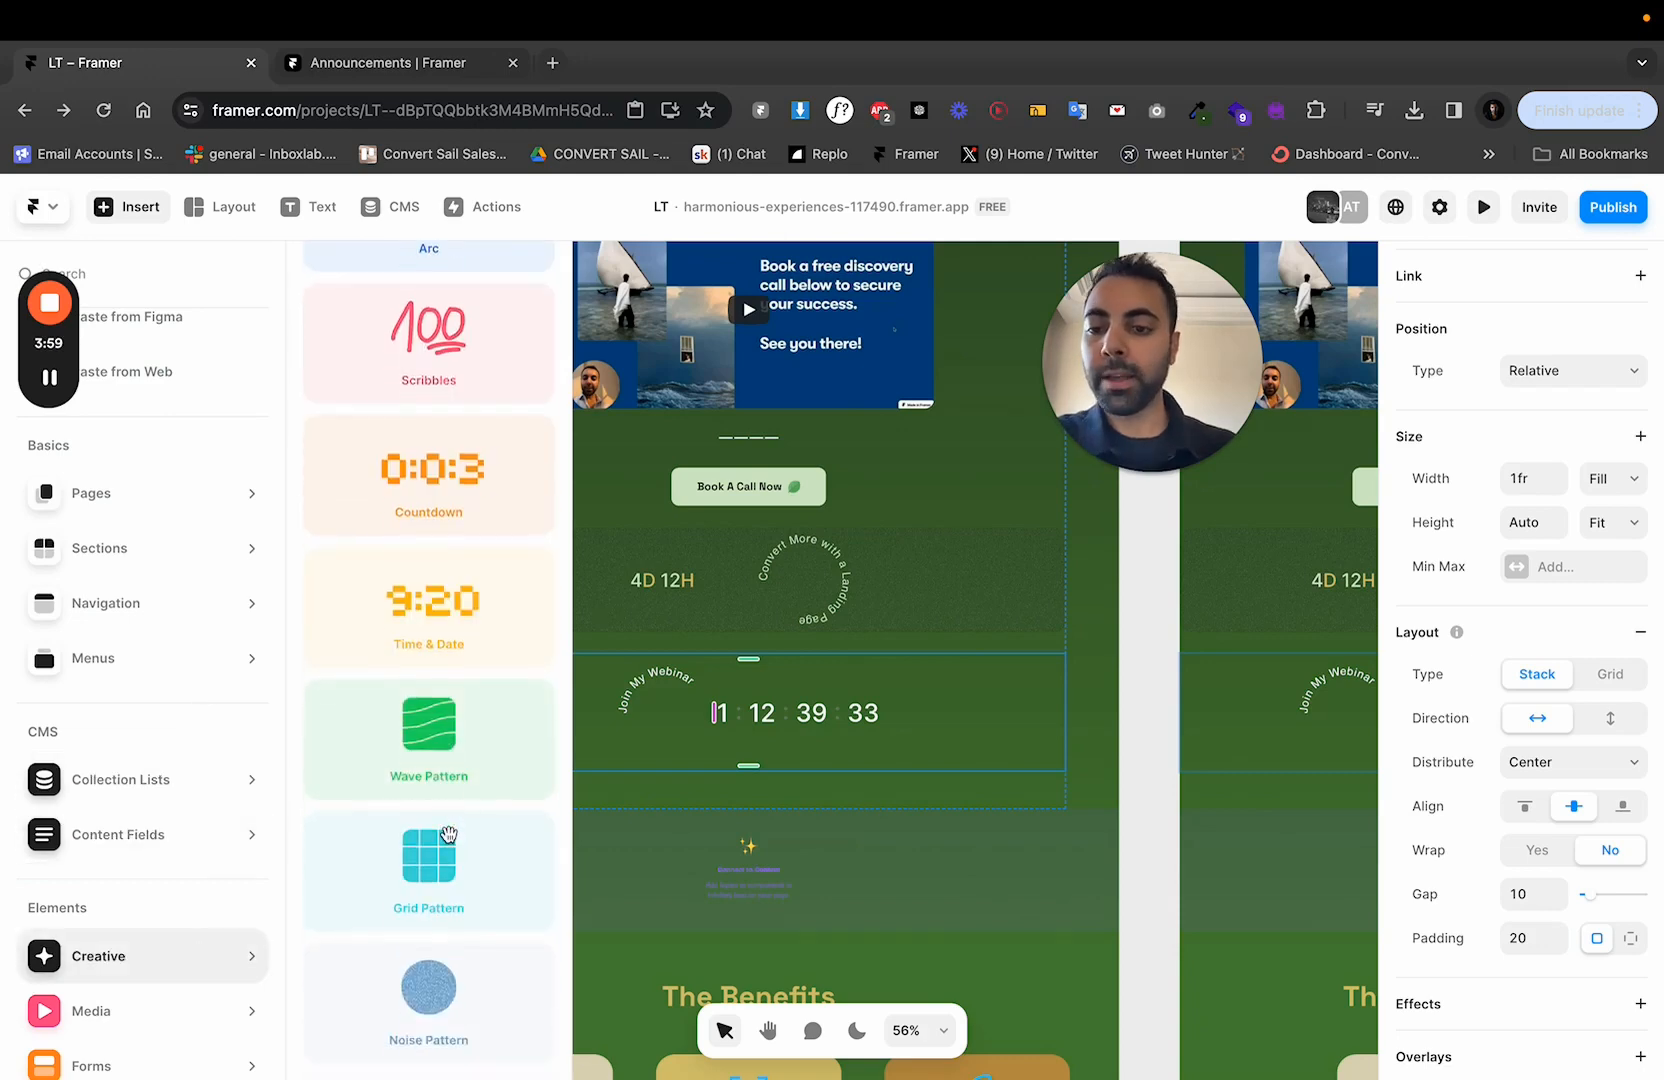
scroll(432, 972, up, 3)
scroll(423, 491, down, 2)
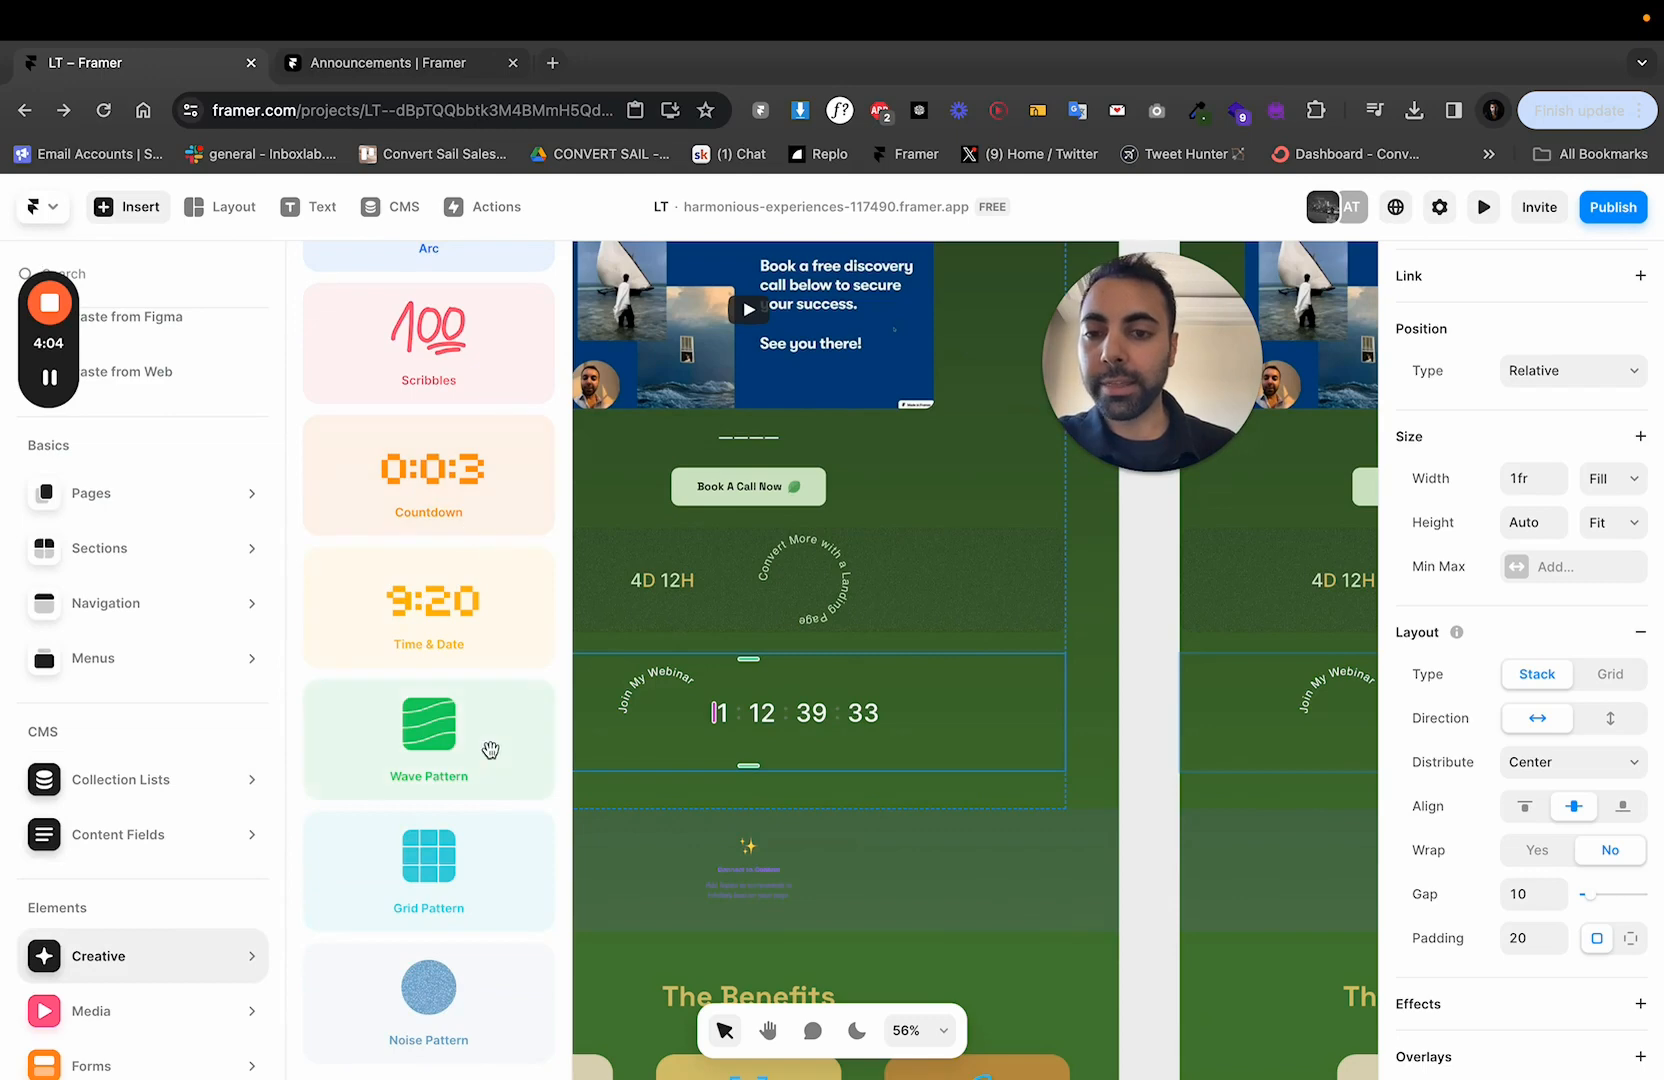
drag(470, 866, 744, 726)
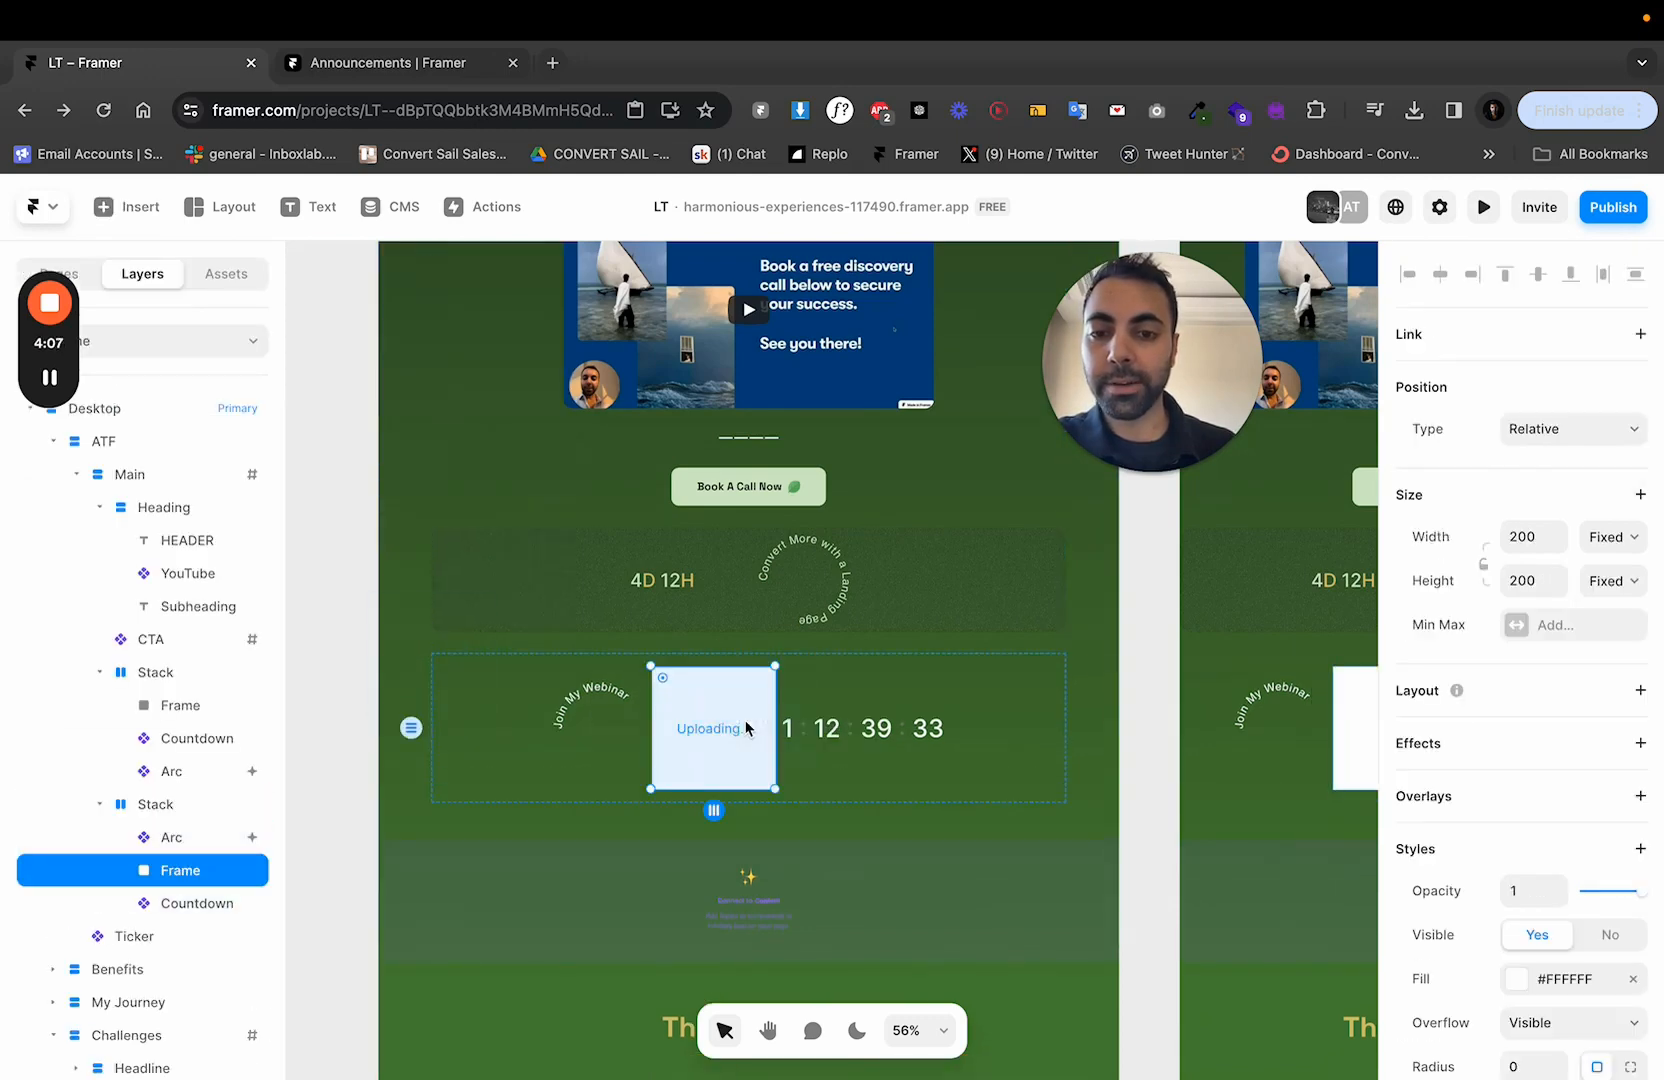
Make the grid pattern frame absolutely positioned and stretch it to the stack's full width of 1029, with left and right offsets of 0.
click(1557, 444)
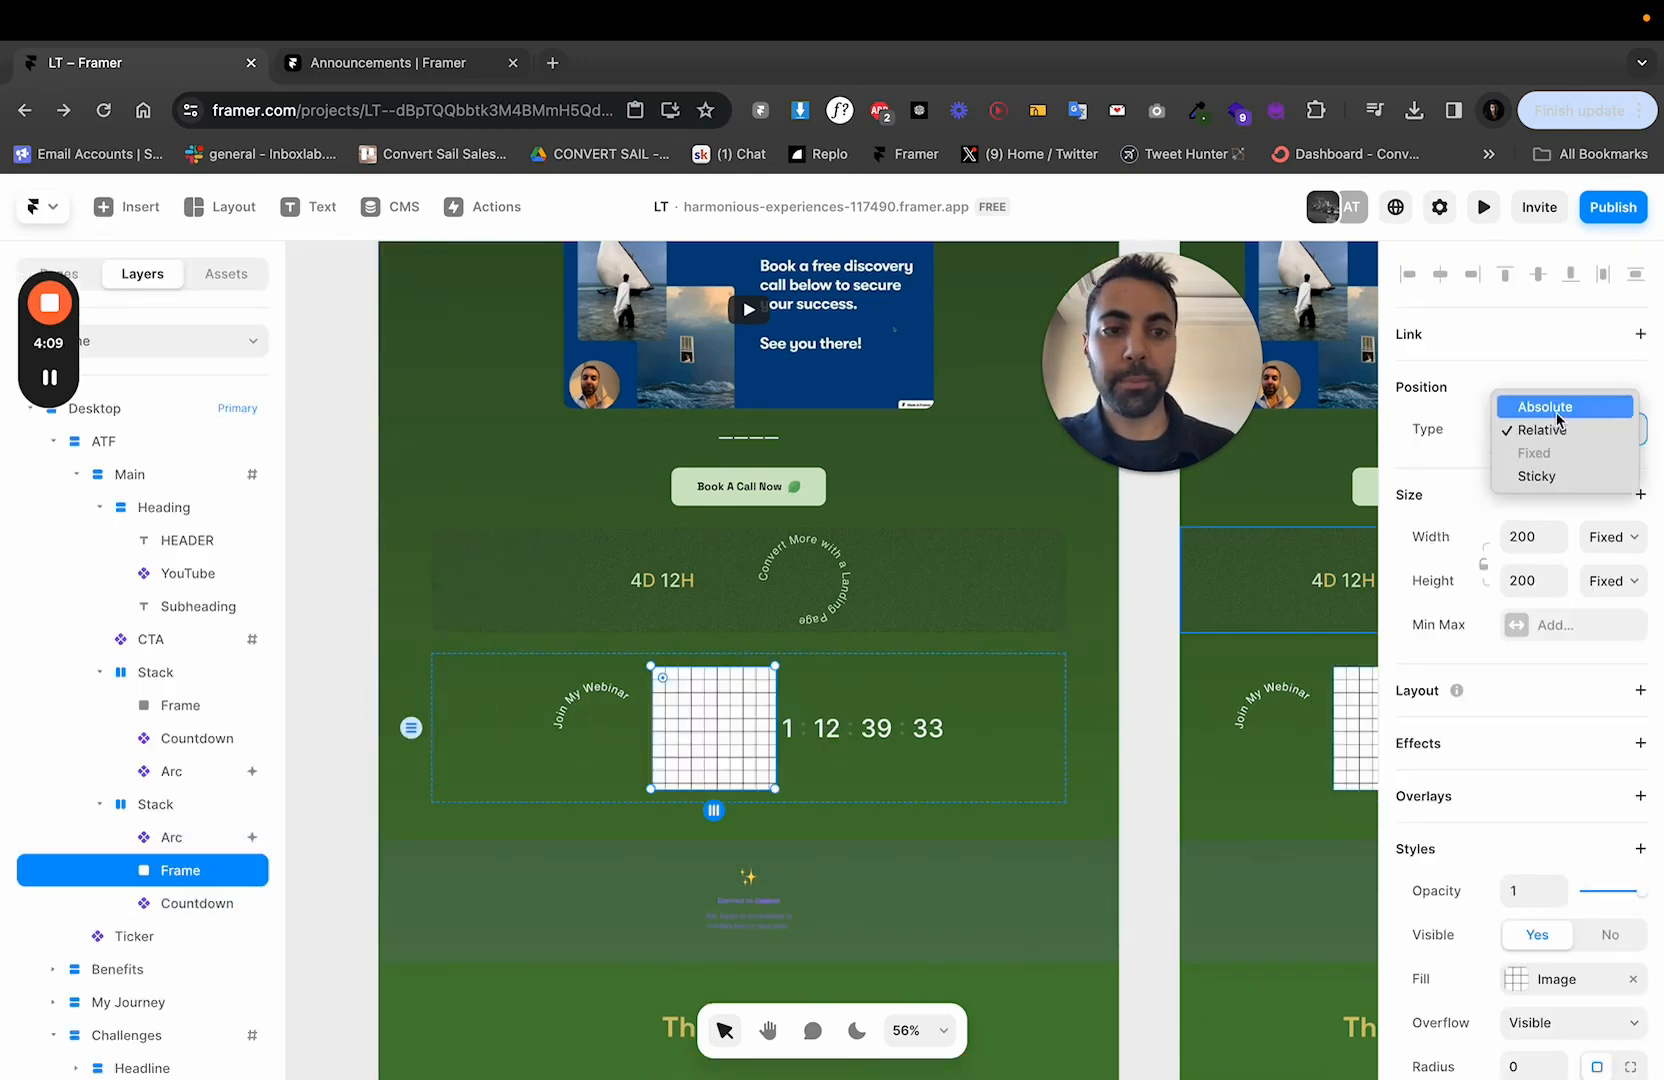
click(1553, 406)
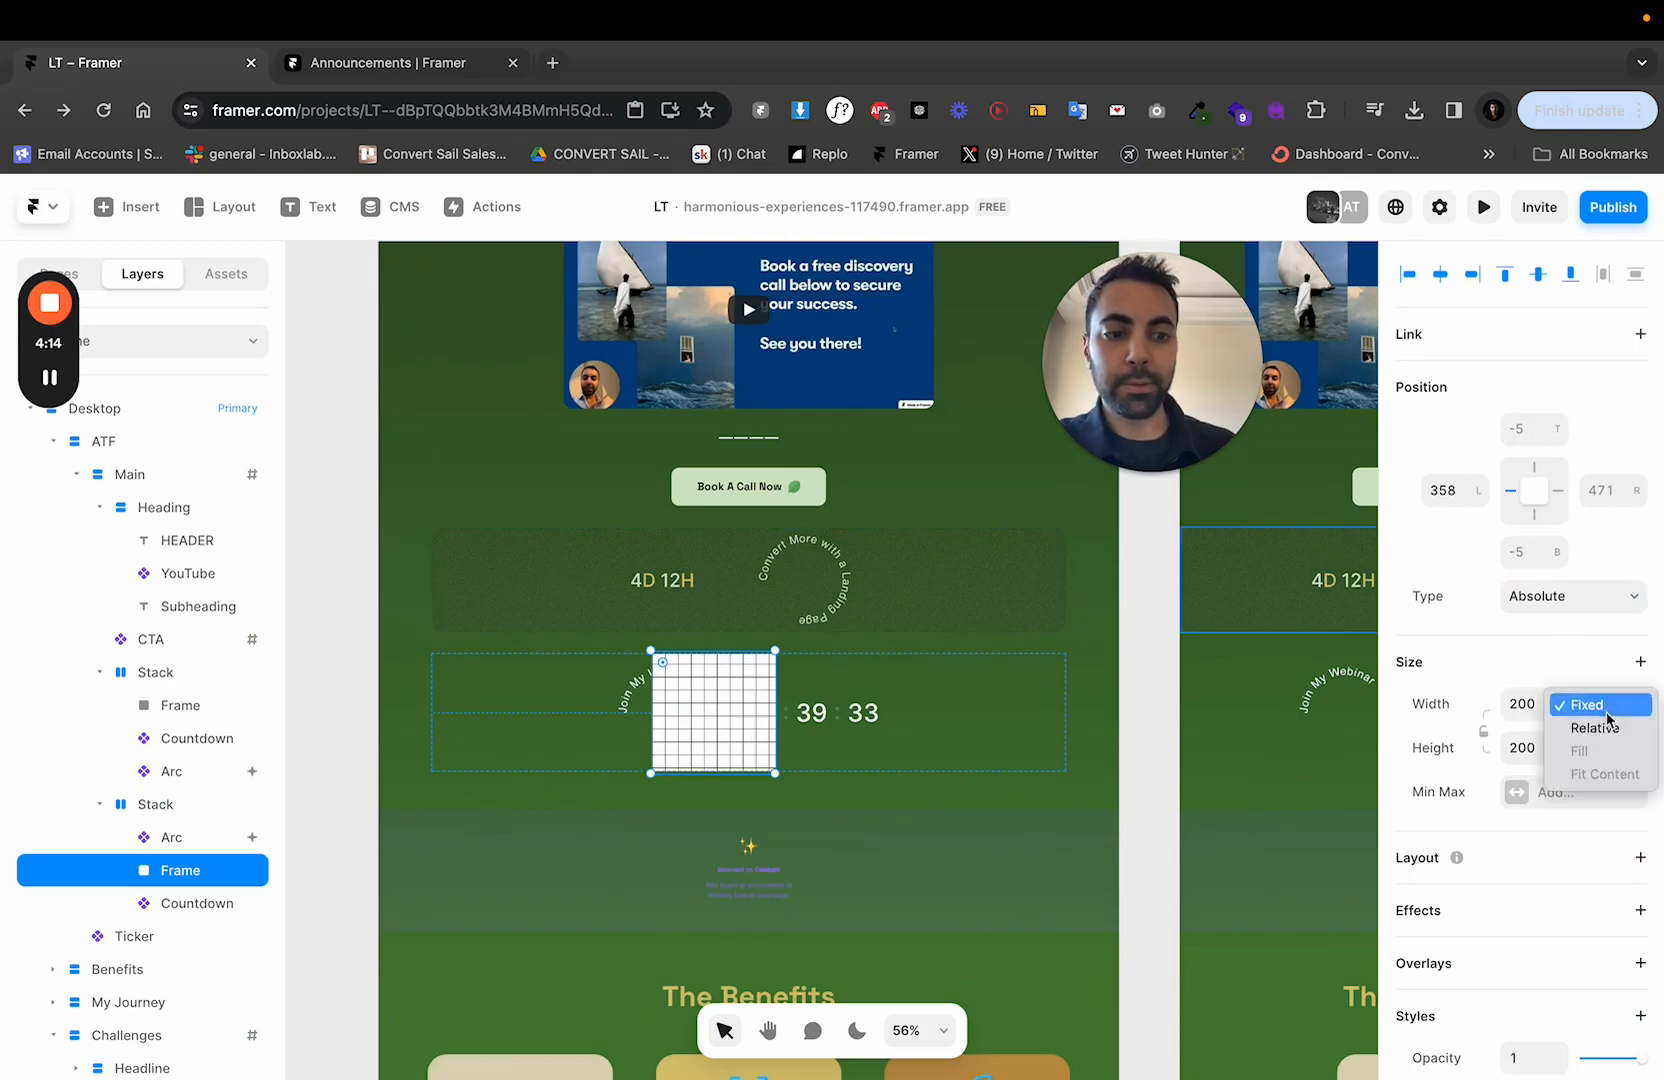
click(1499, 662)
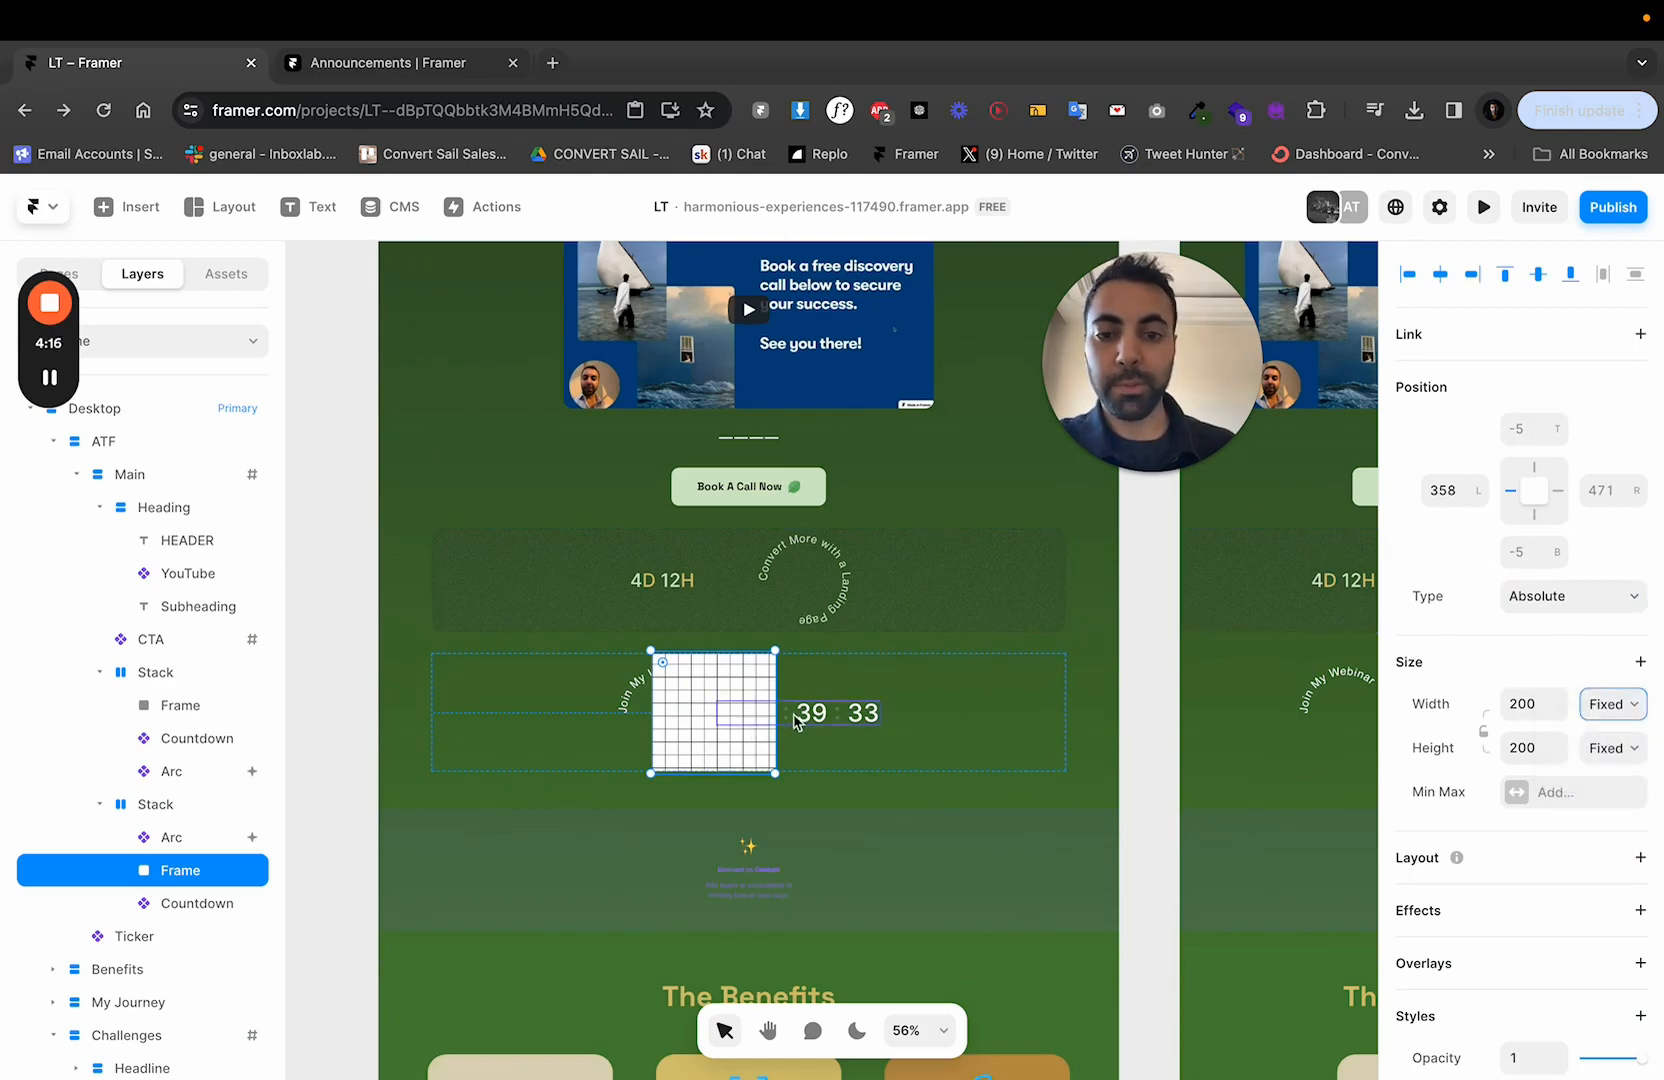
drag(776, 712, 1063, 720)
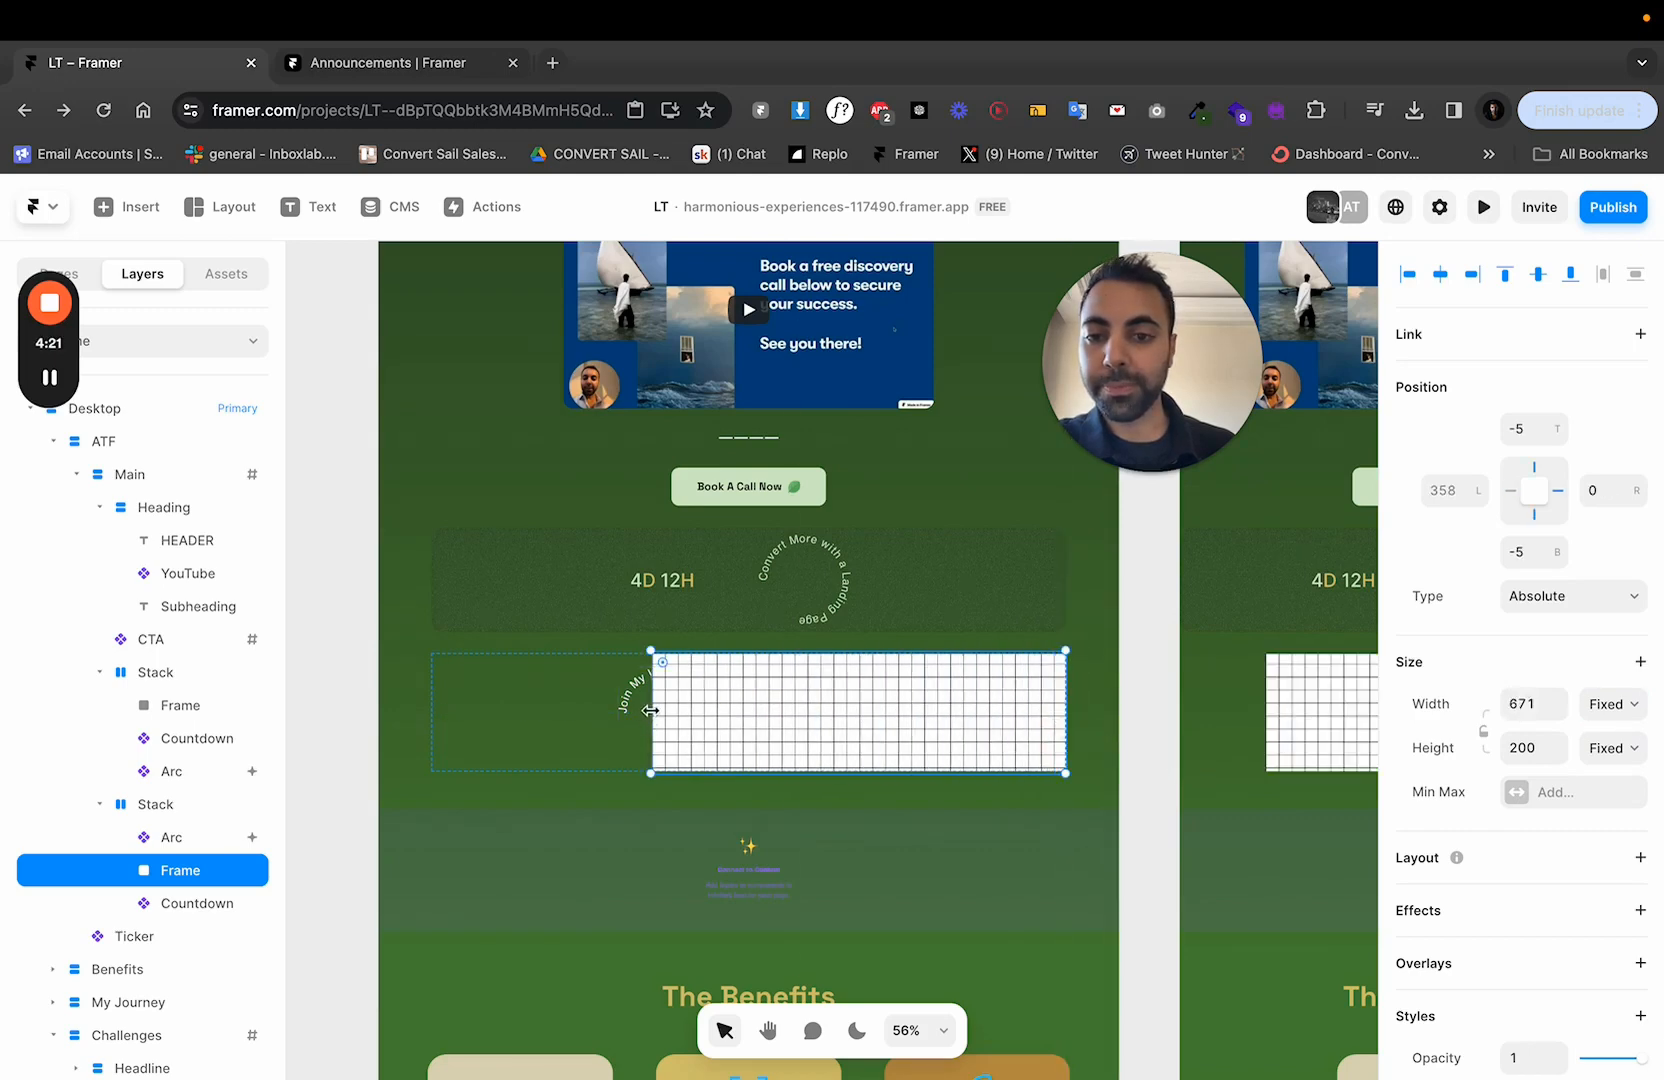
drag(650, 710, 430, 710)
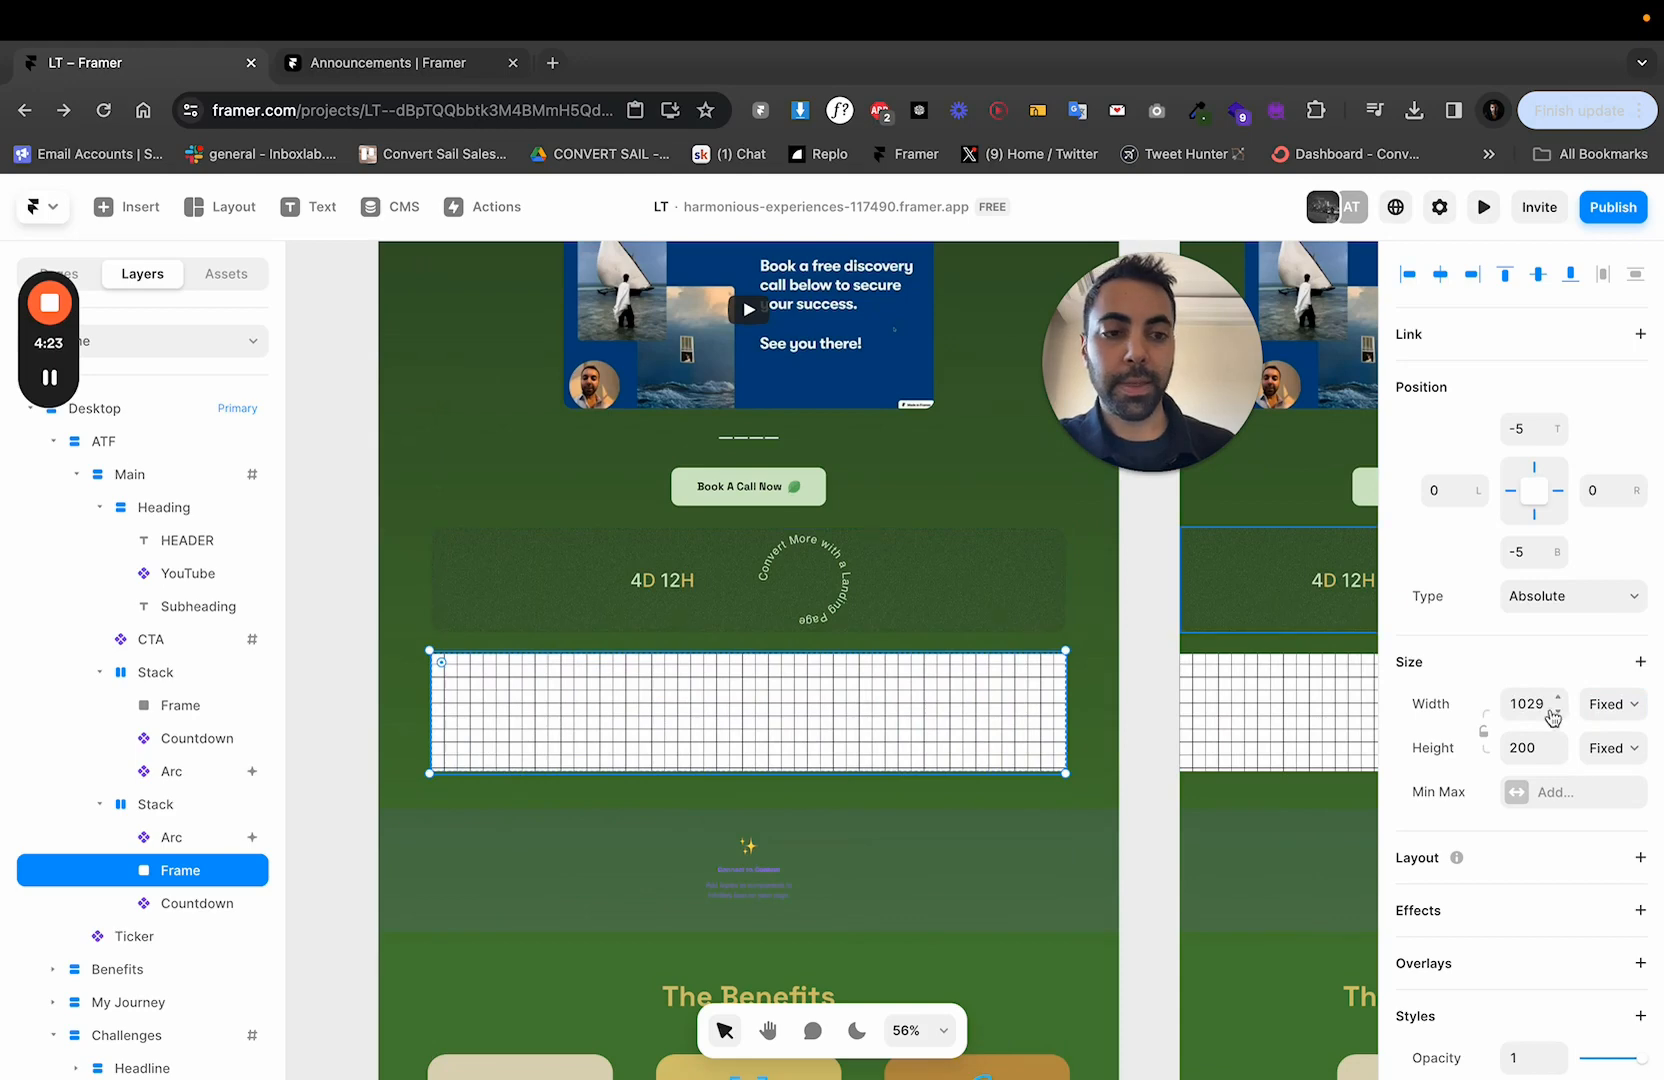
Send the grid pattern frame behind the arc and countdown with Z Index 0 and lower its opacity to 0.25.
scroll(1552, 717, down, 5)
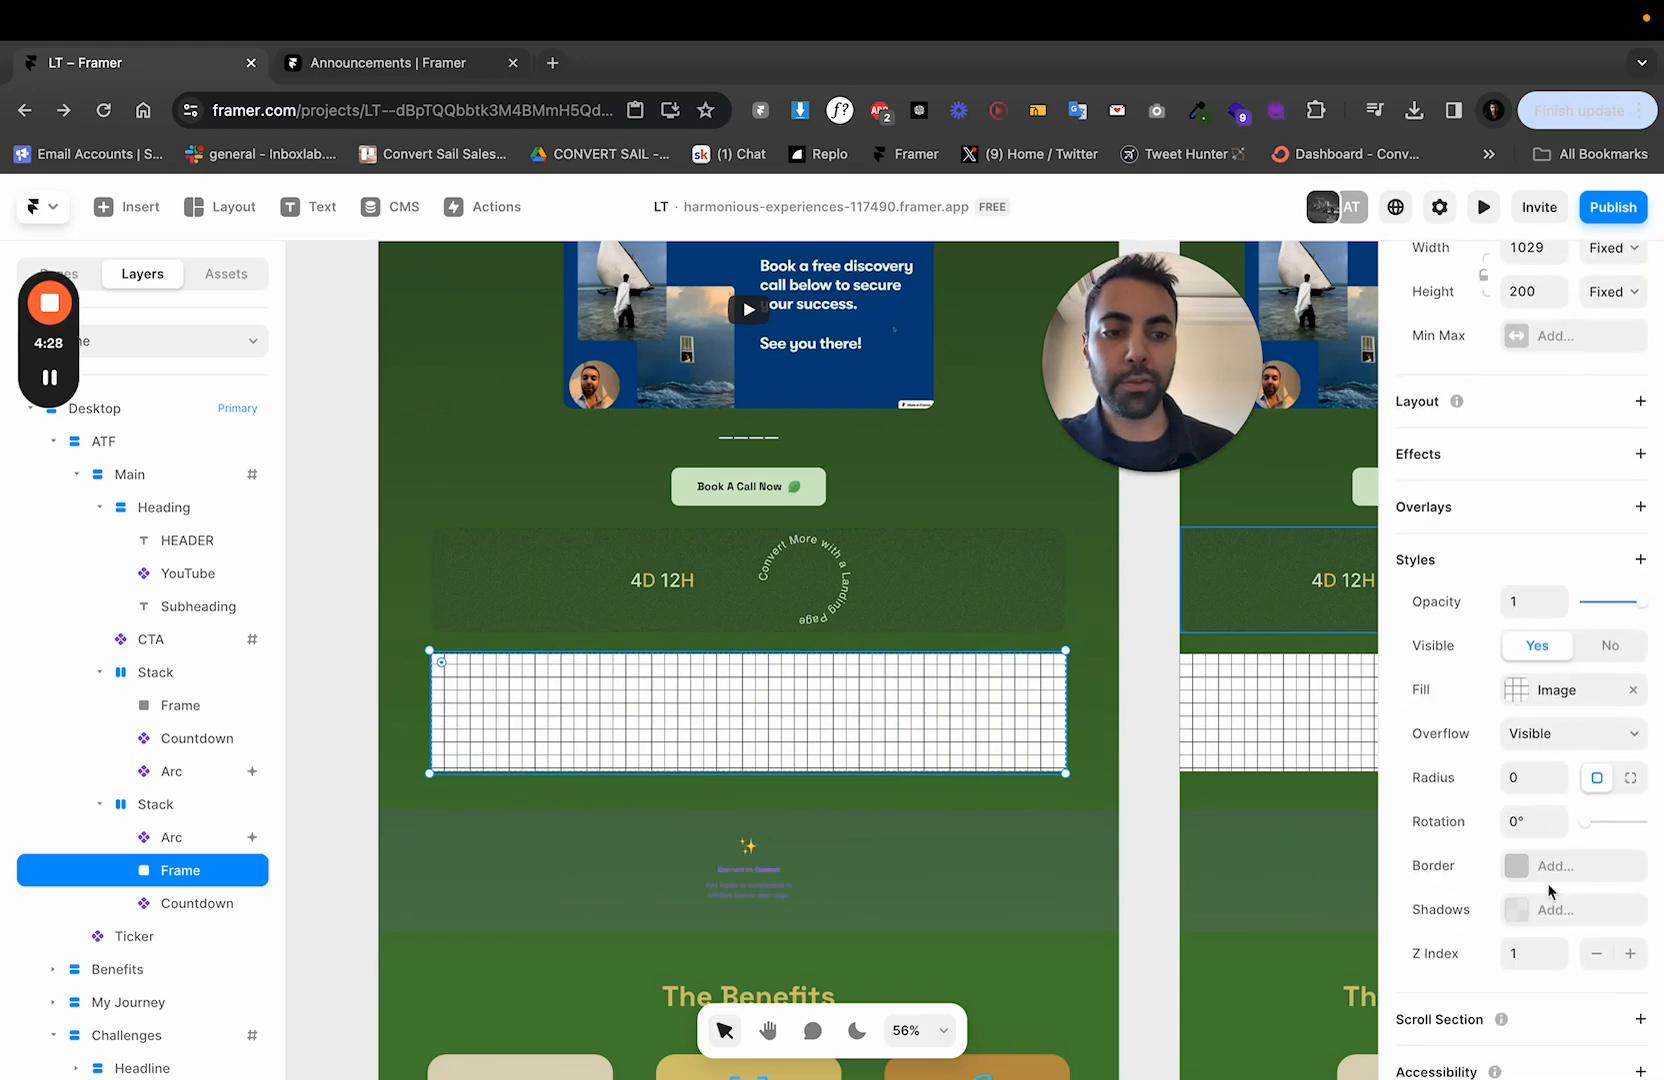
click(1595, 955)
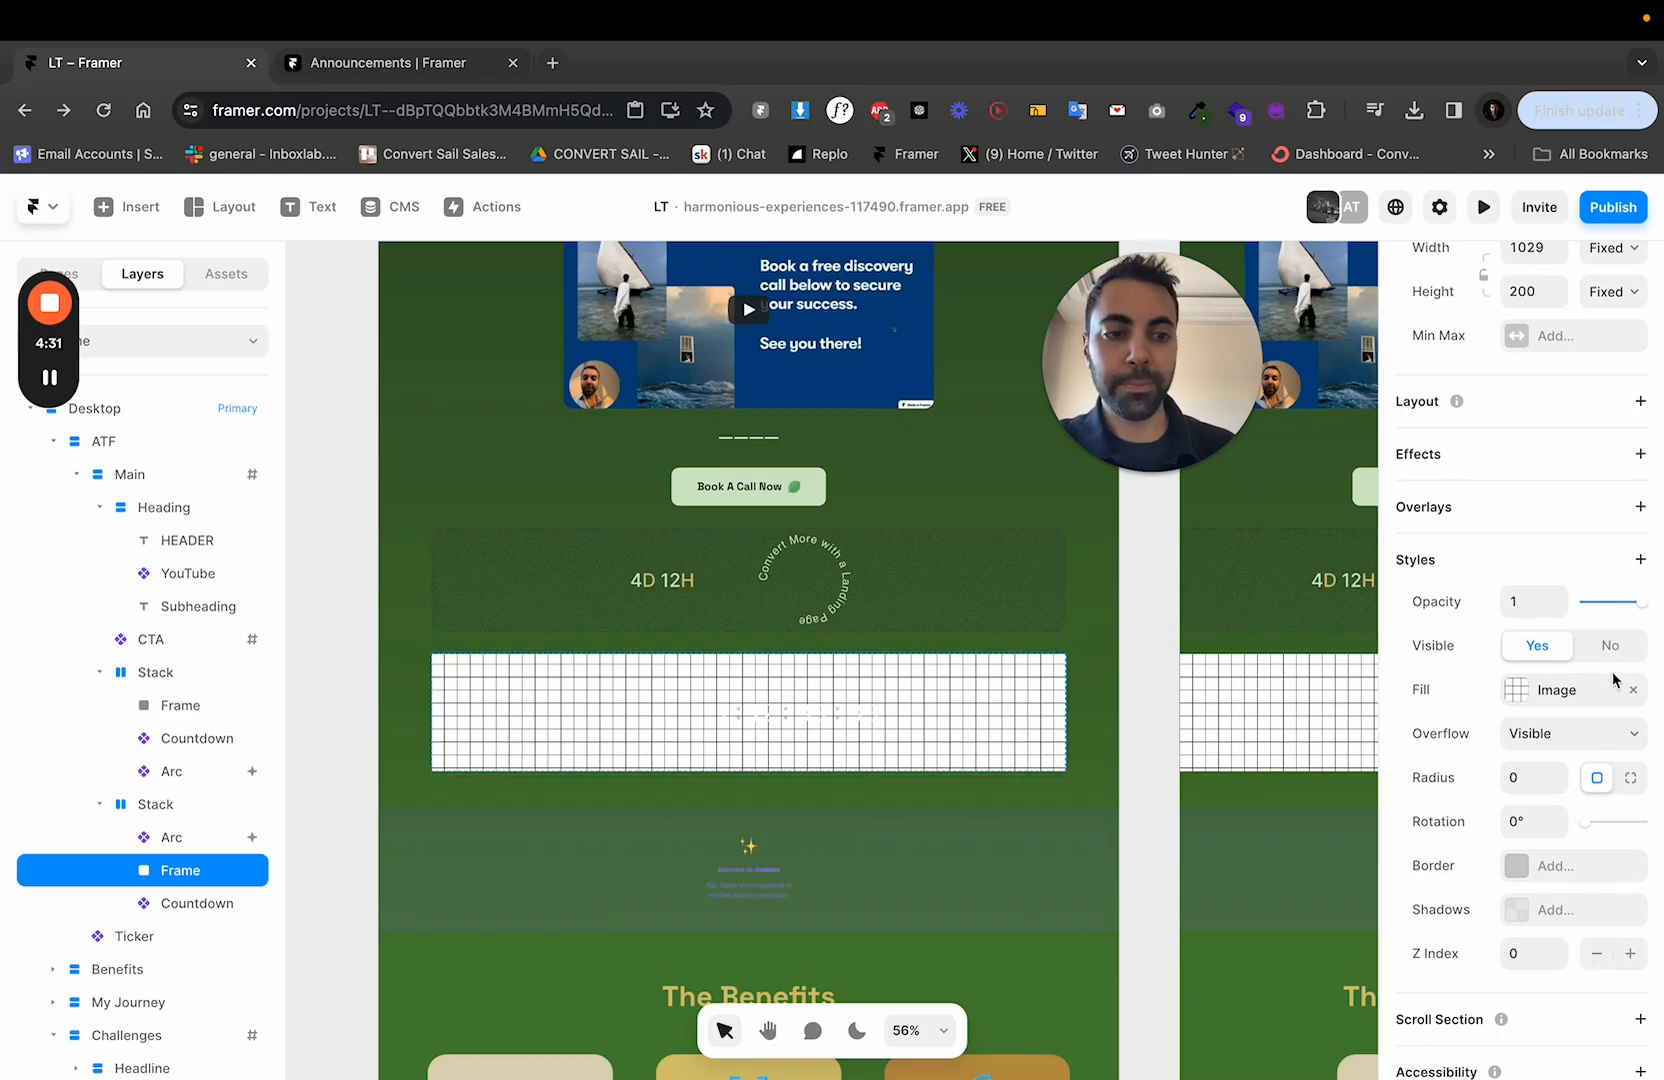
drag(1638, 603, 1600, 615)
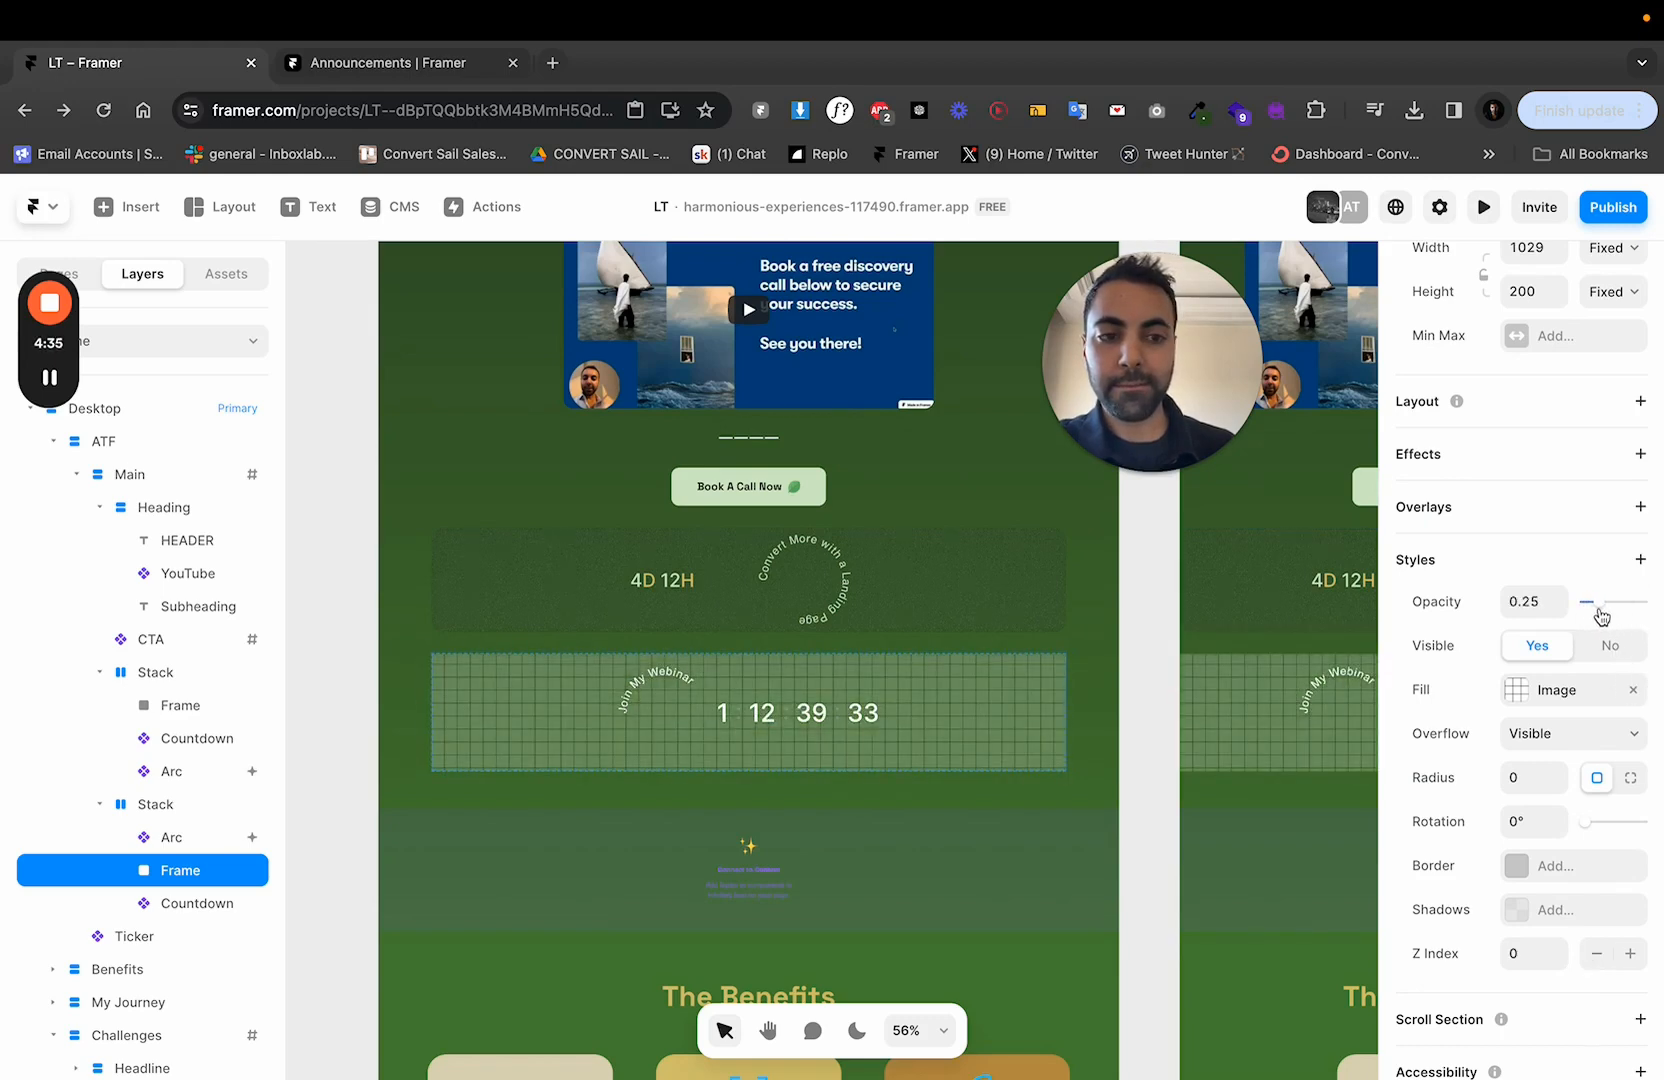
Add an Invert filter at 100% to the grid pattern frame.
click(1640, 455)
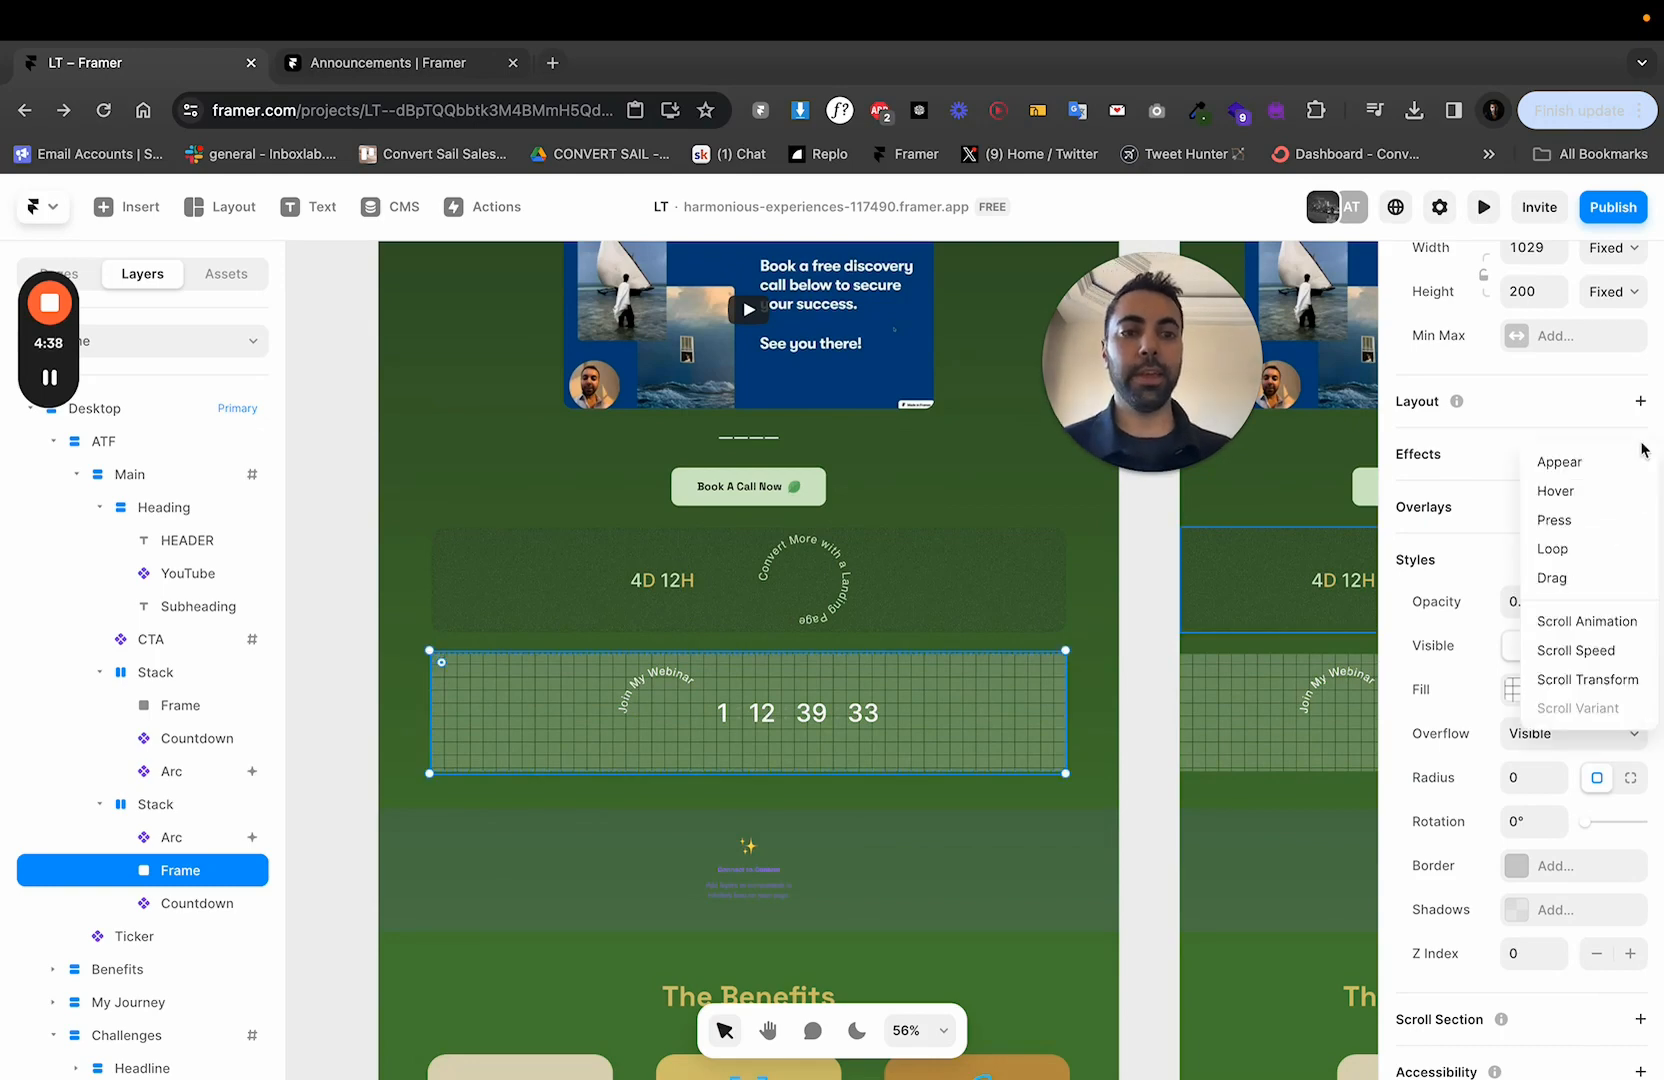
click(1456, 518)
click(1640, 560)
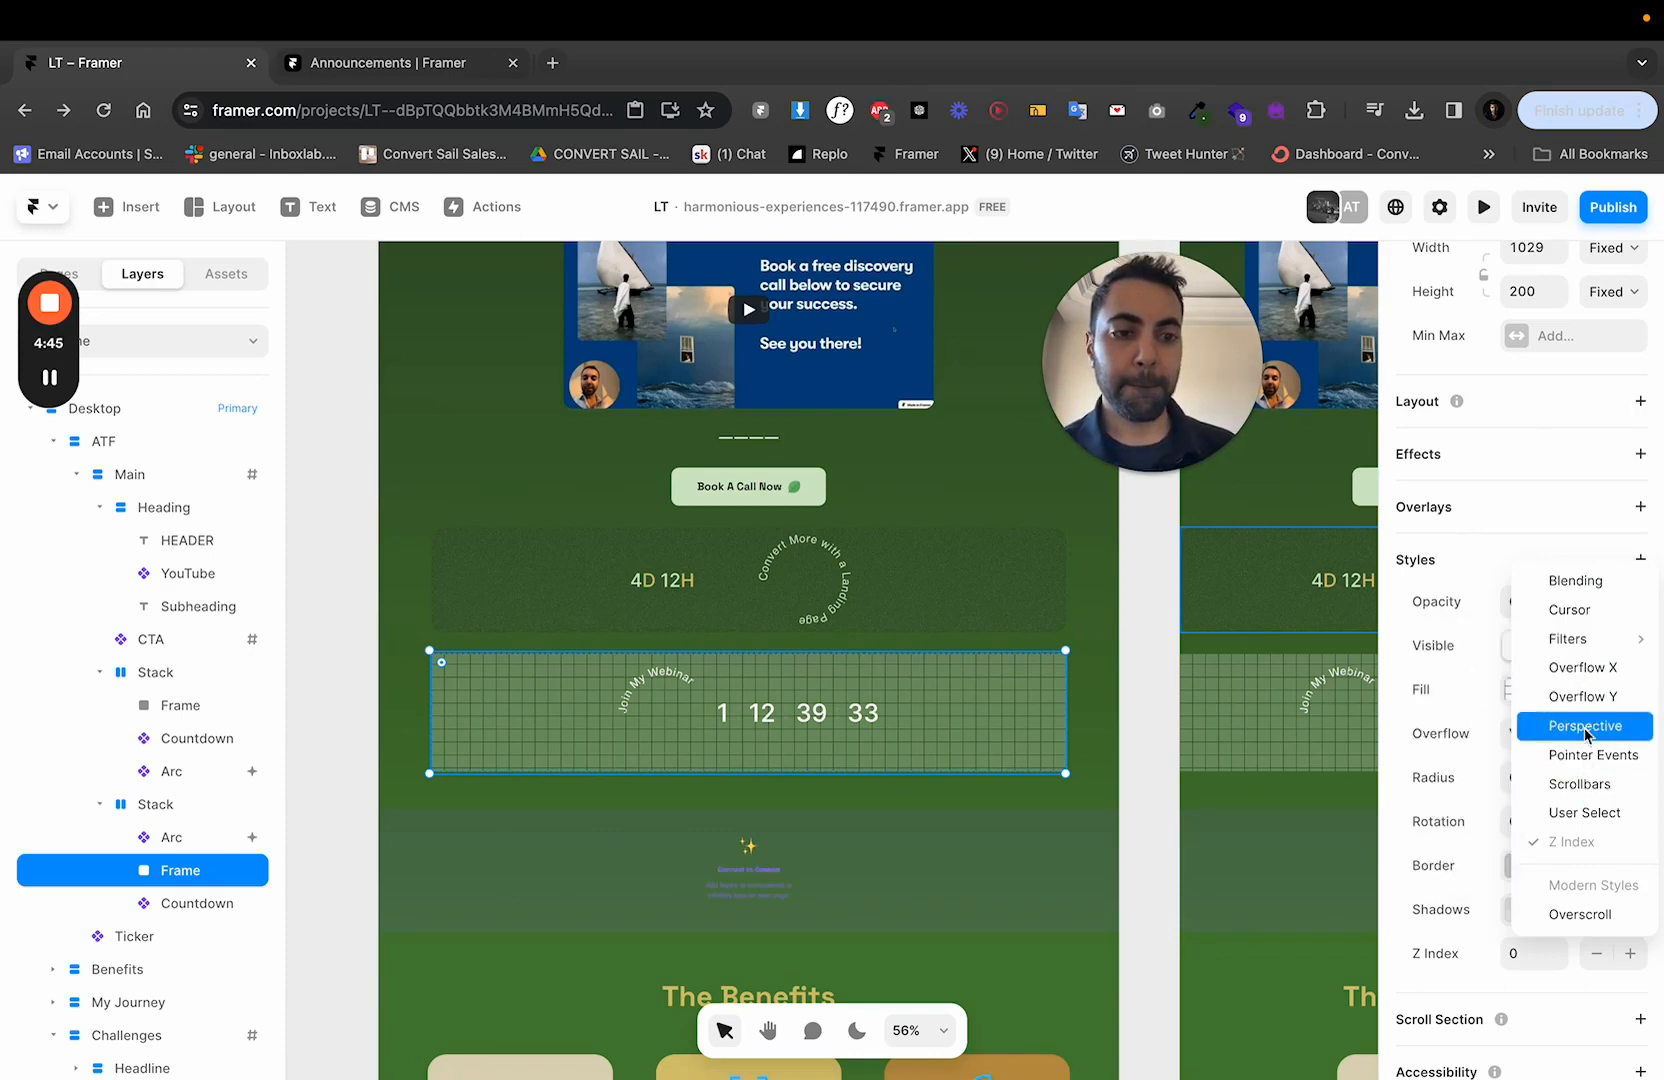
mouse_move(1578, 639)
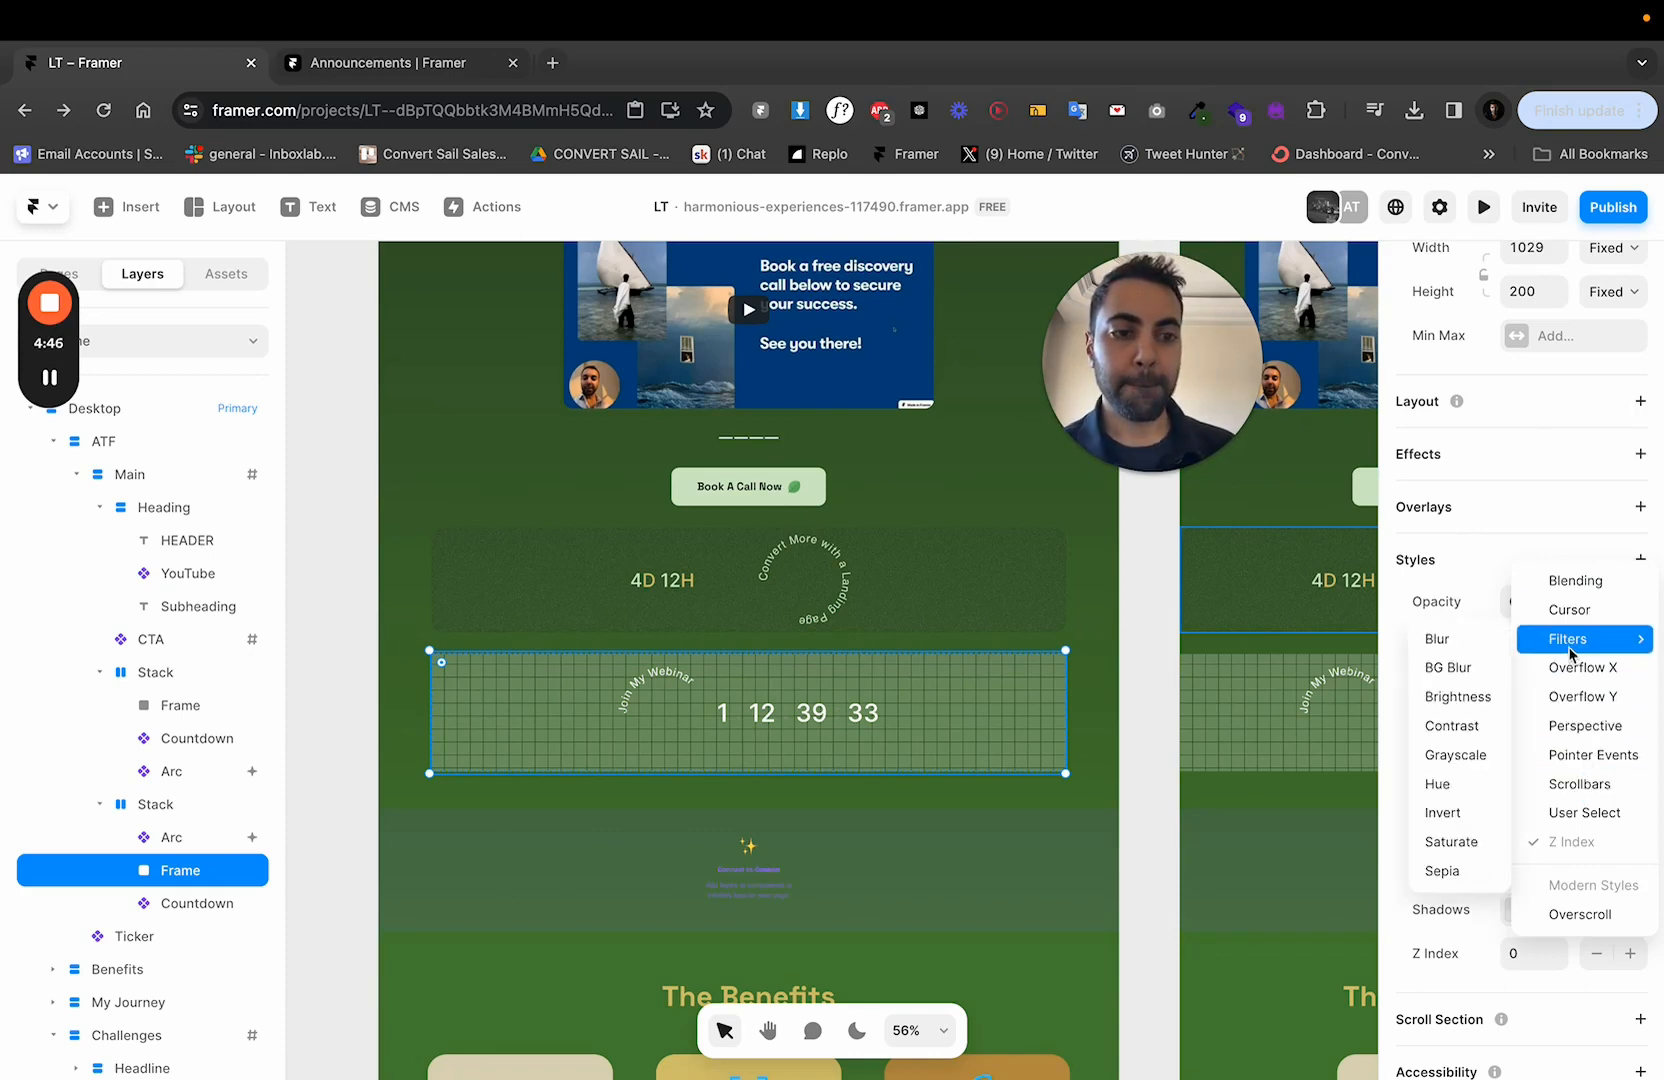
click(1468, 812)
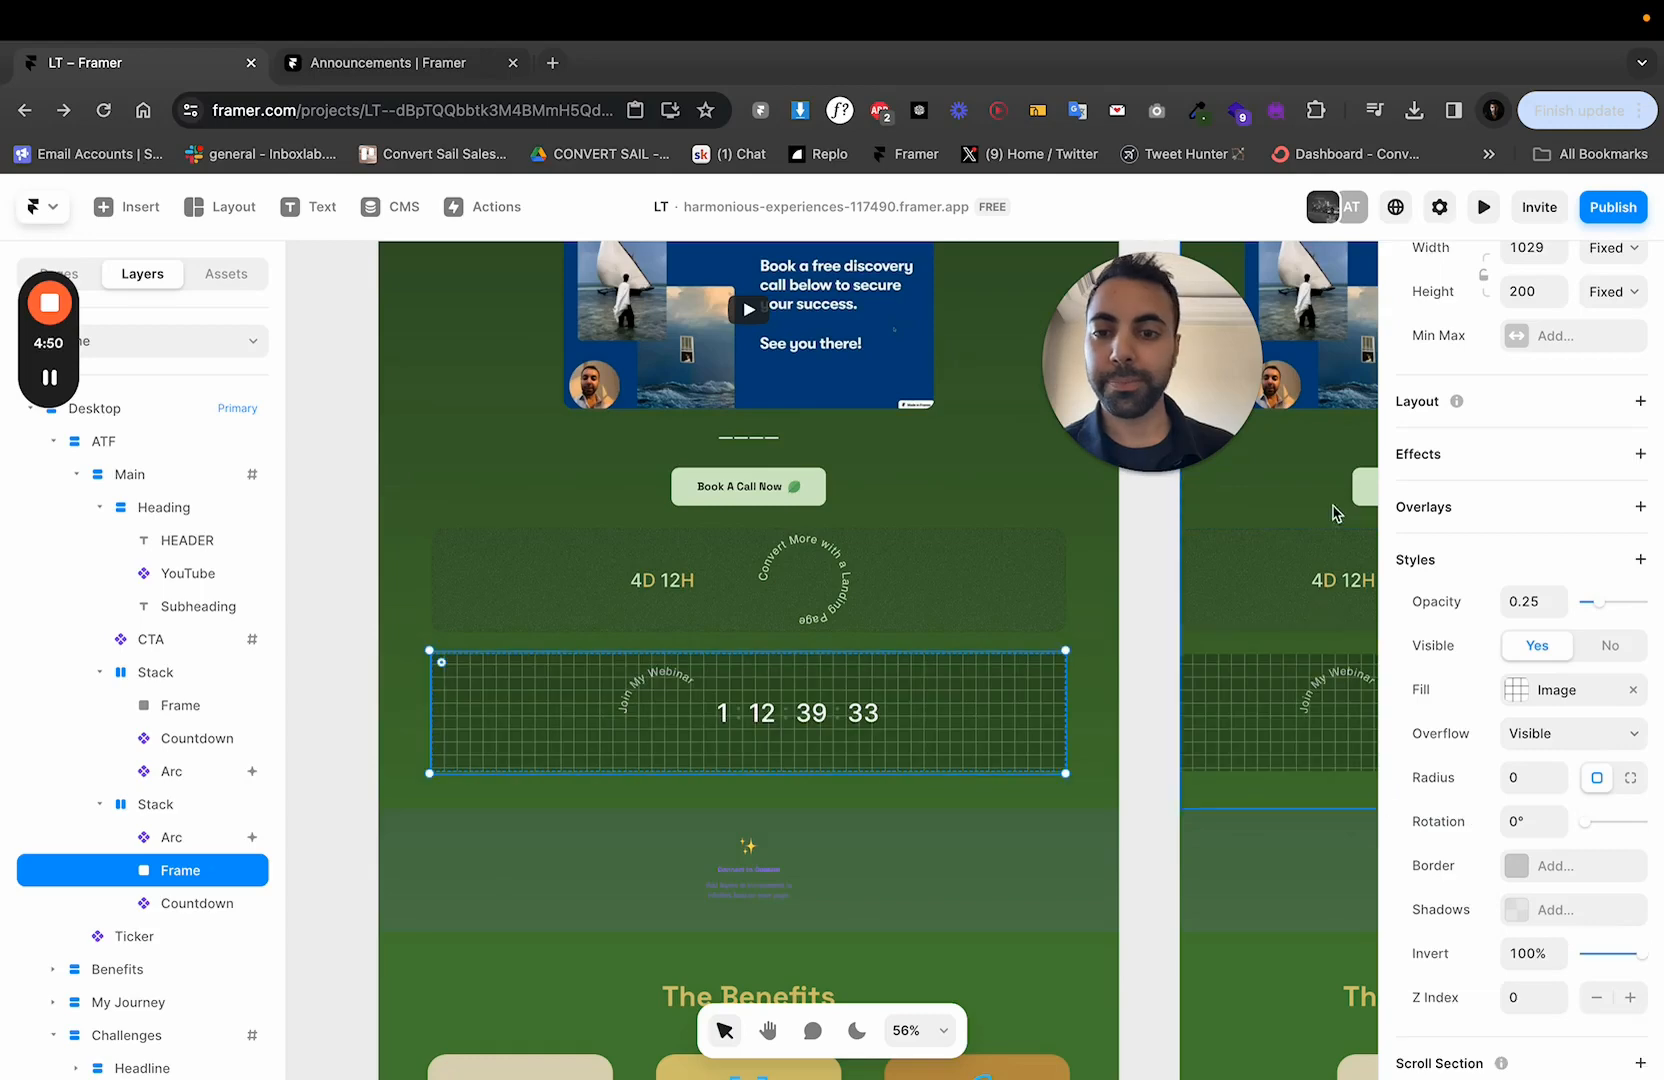
Lower the grid pattern frame's opacity to 0.2.
click(321, 652)
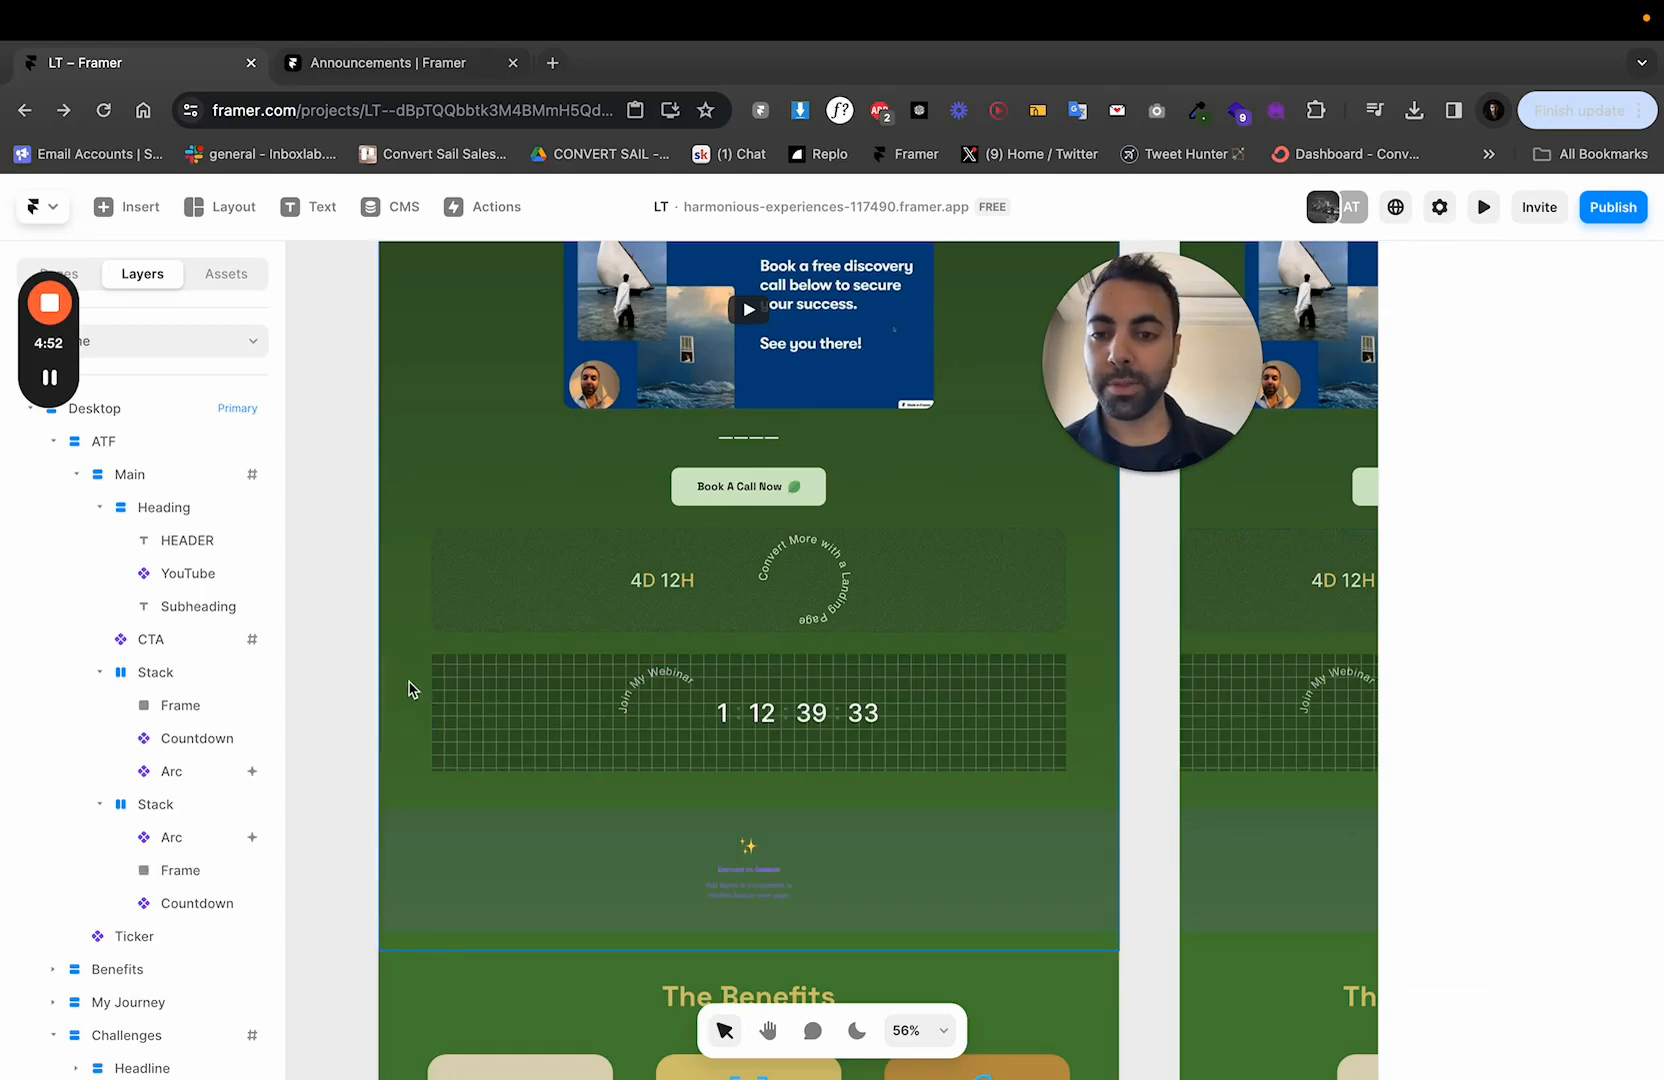
click(476, 697)
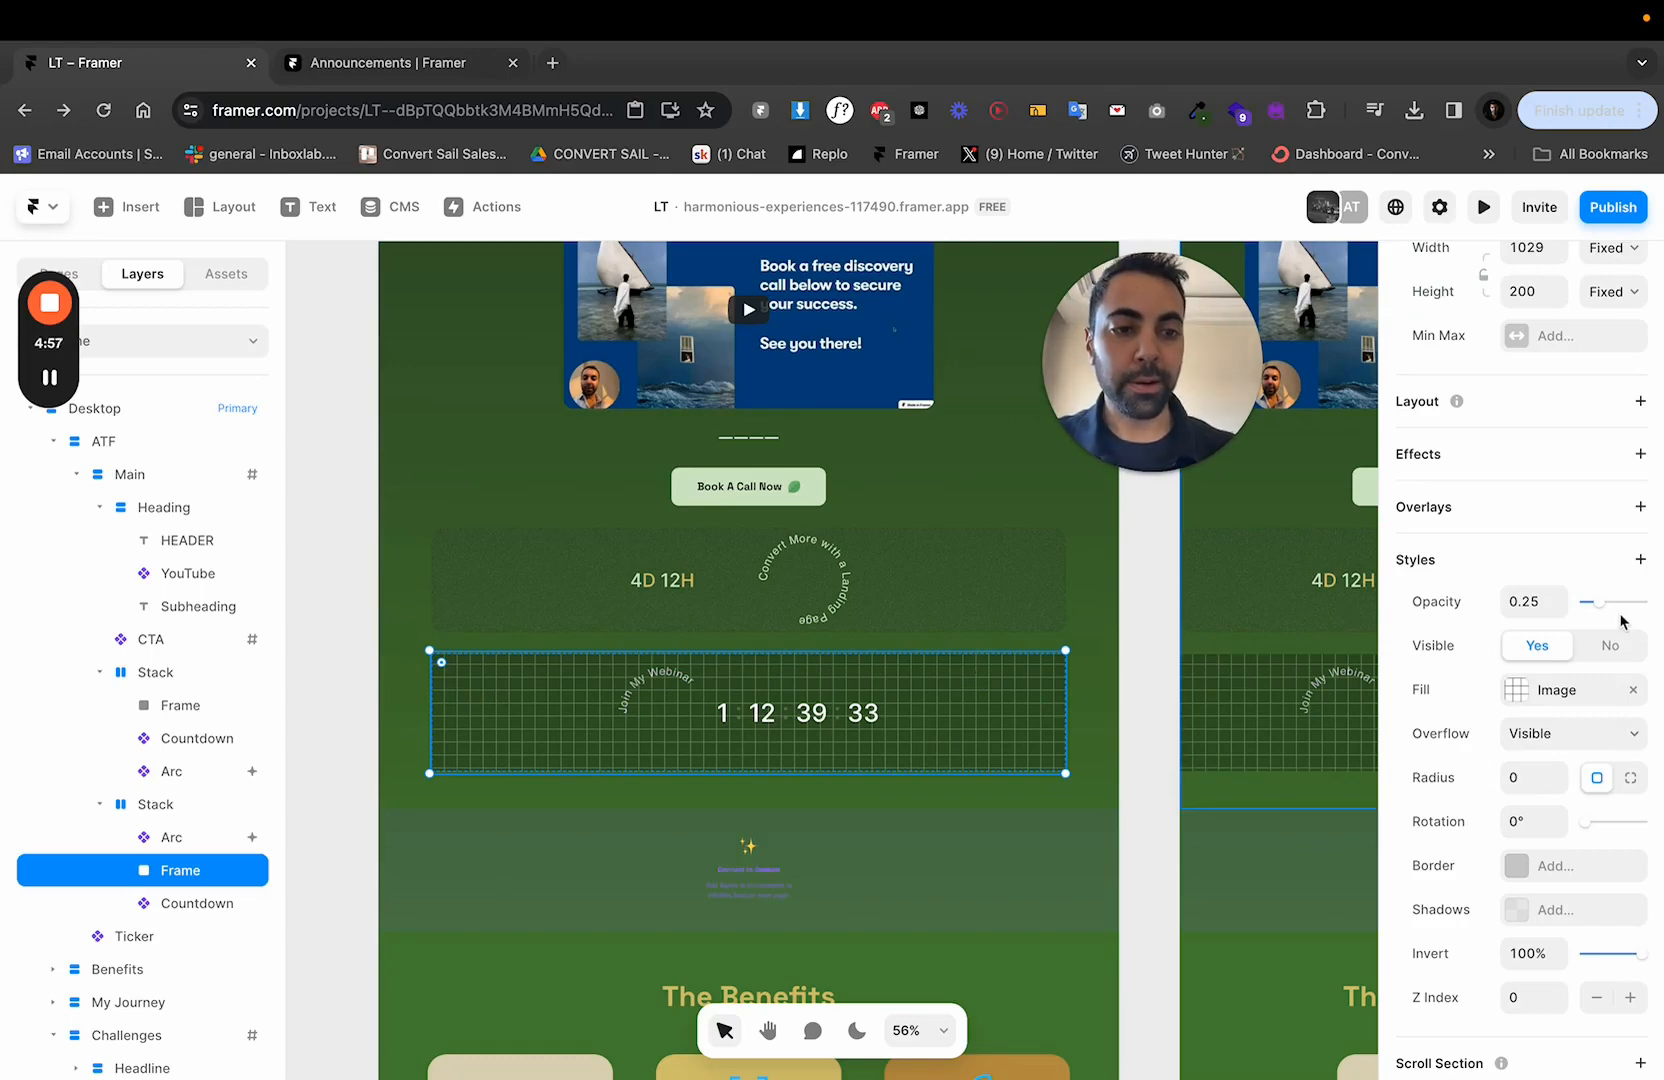
mouse_move(1599, 603)
mouse_down()
mouse_move(1660, 620)
mouse_move(1592, 625)
mouse_up()
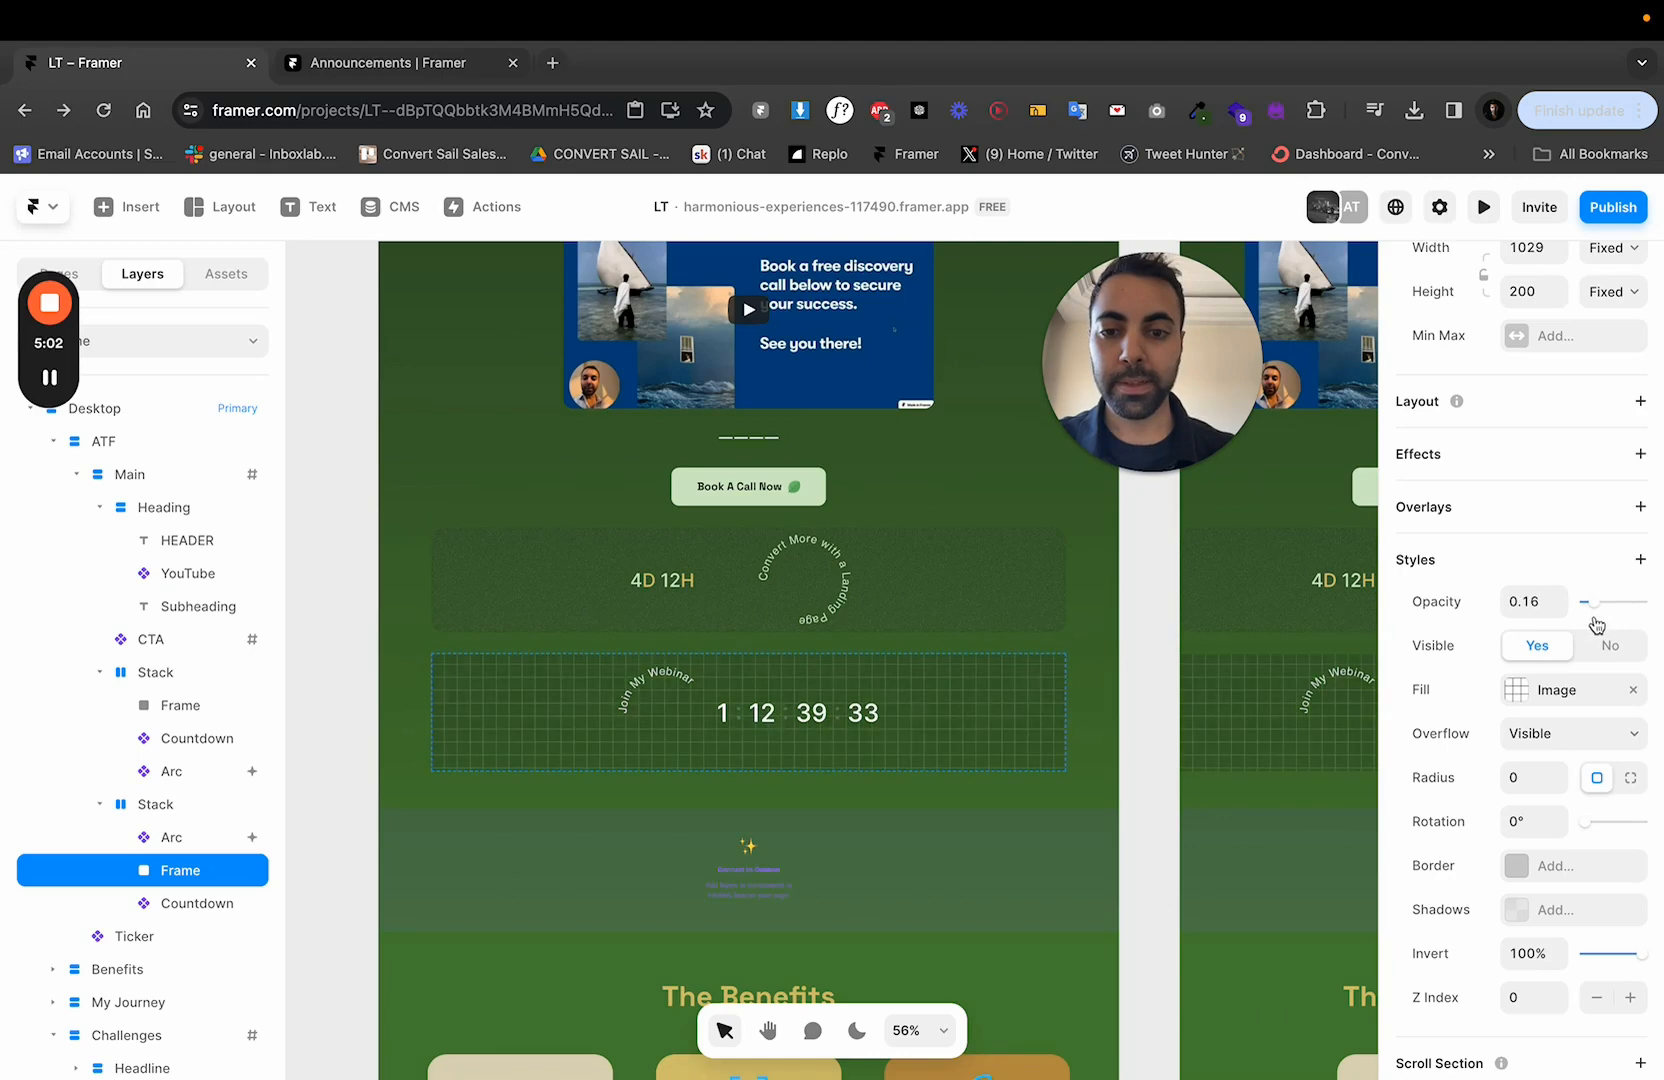
Add a Perspective style to the grid pattern frame and reduce it to 500.
scroll(1570, 860, down, 1)
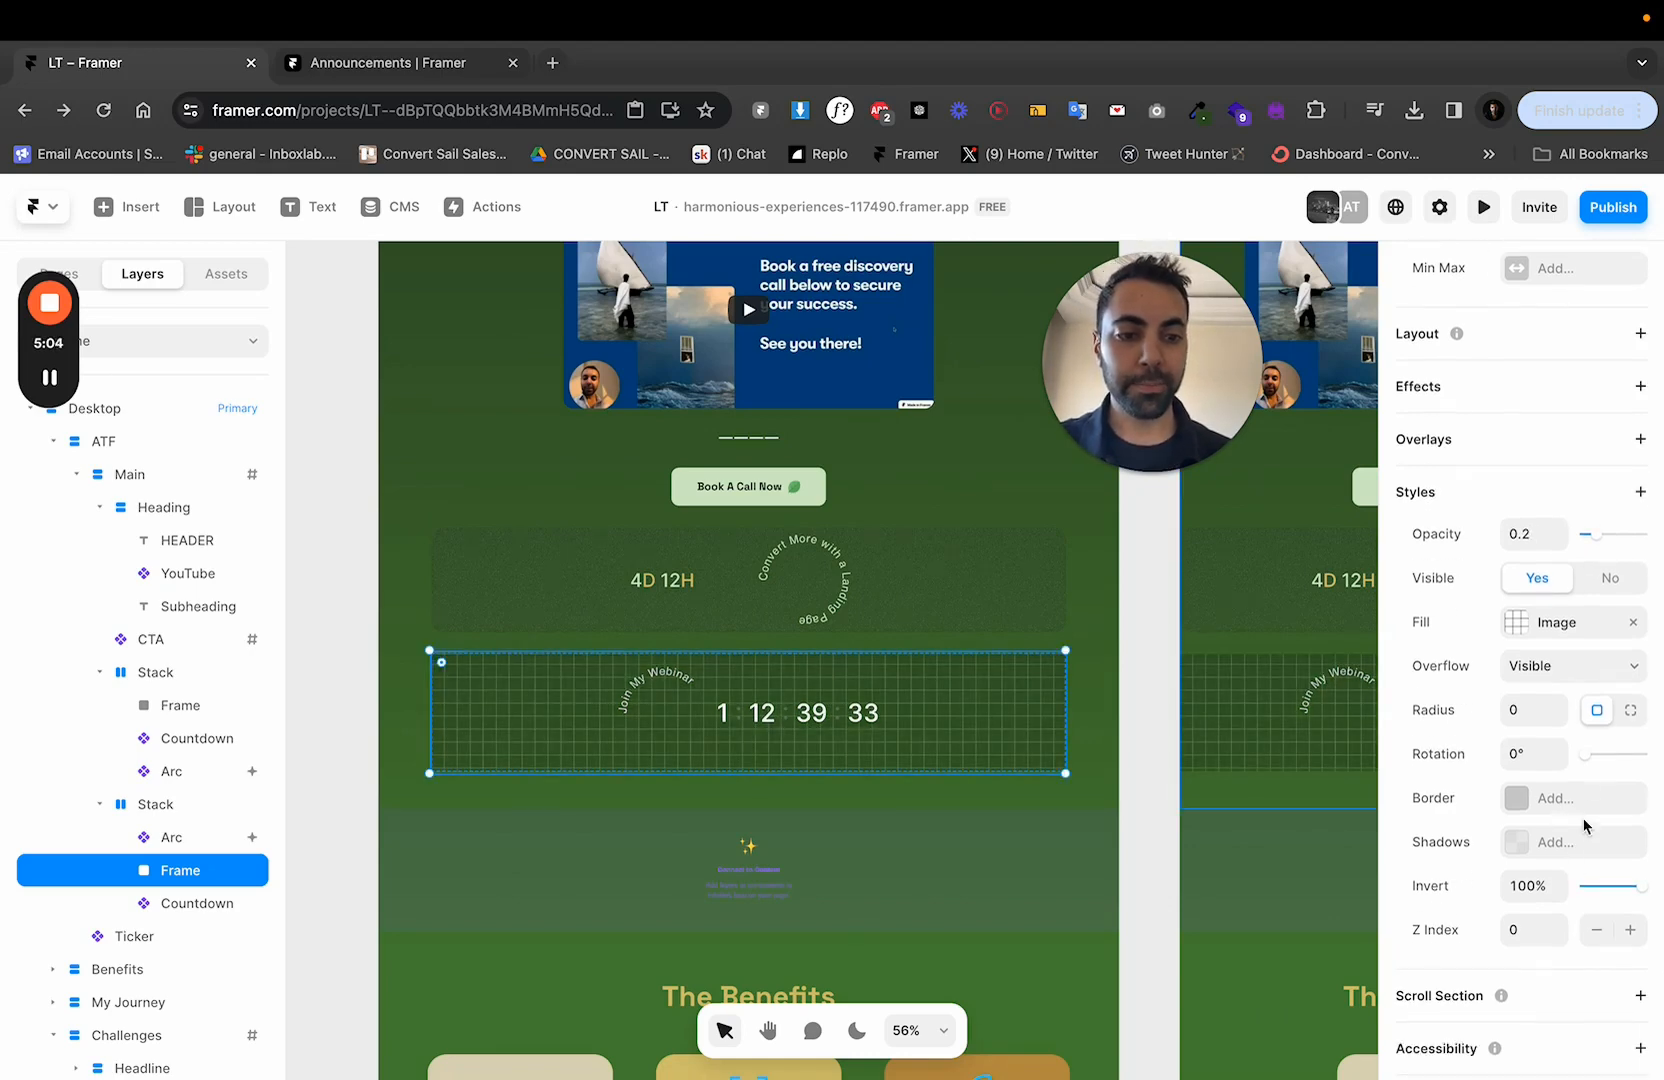
scroll(1548, 756, down, 1)
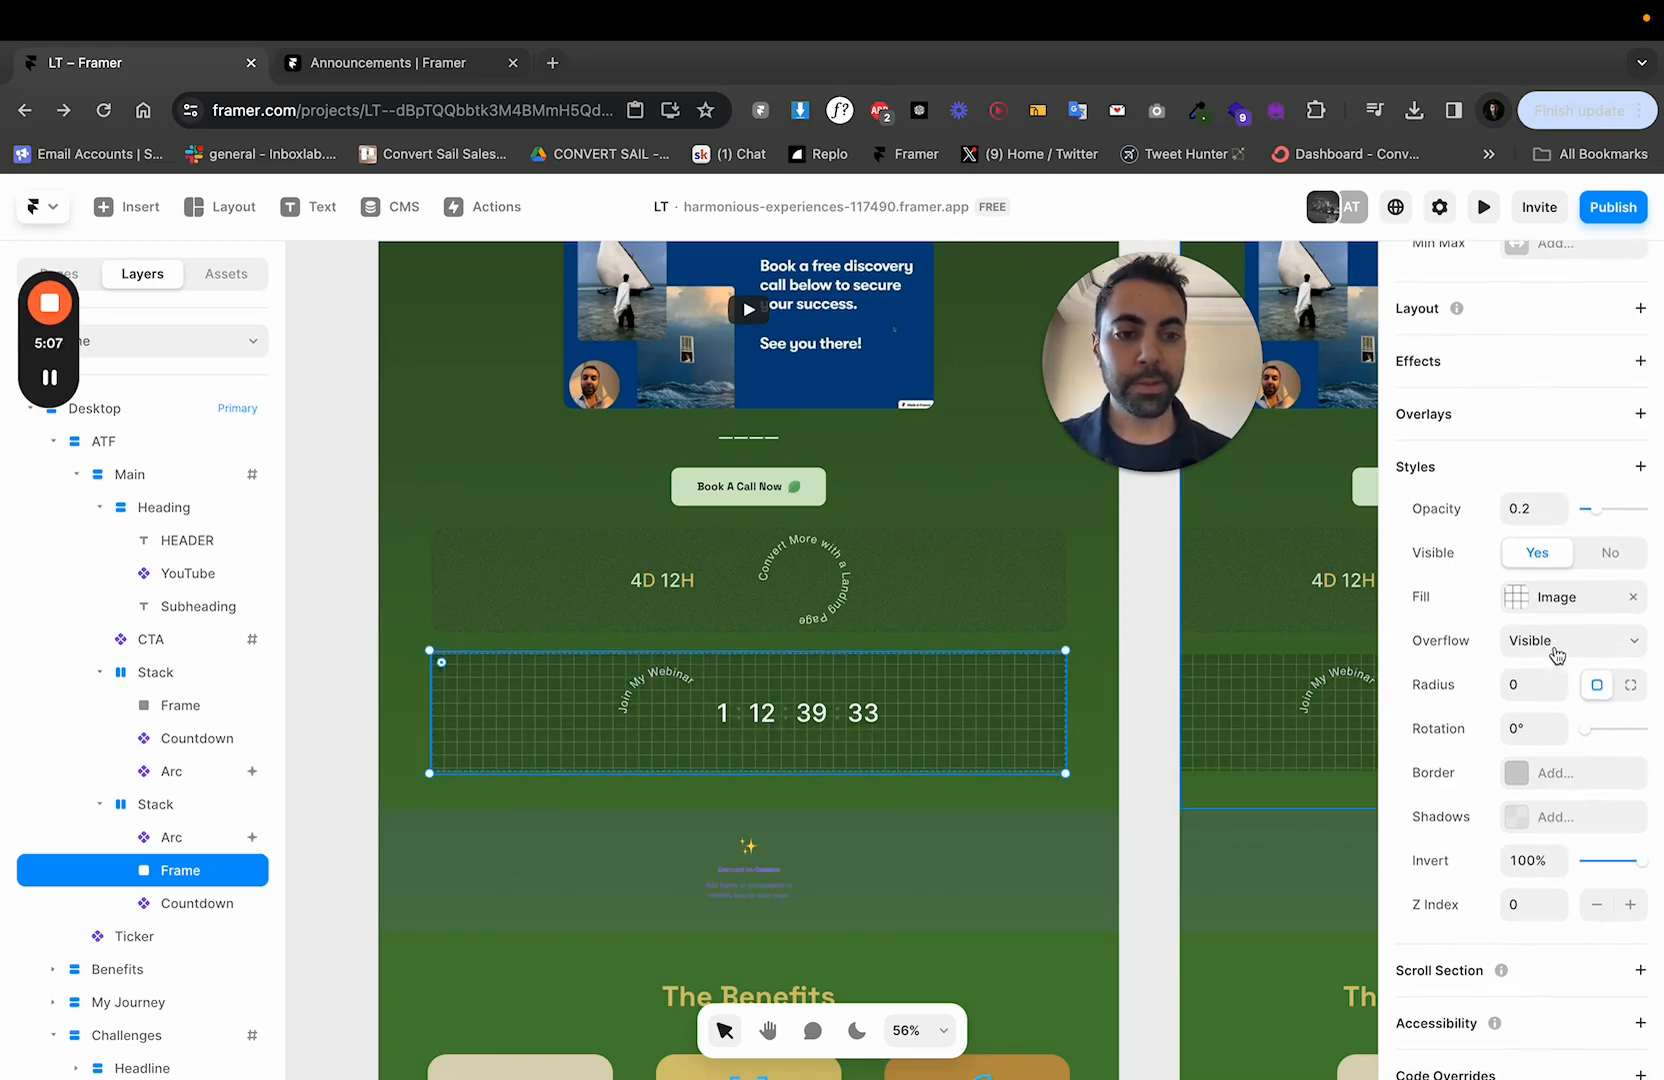
scroll(1557, 655, down, 1)
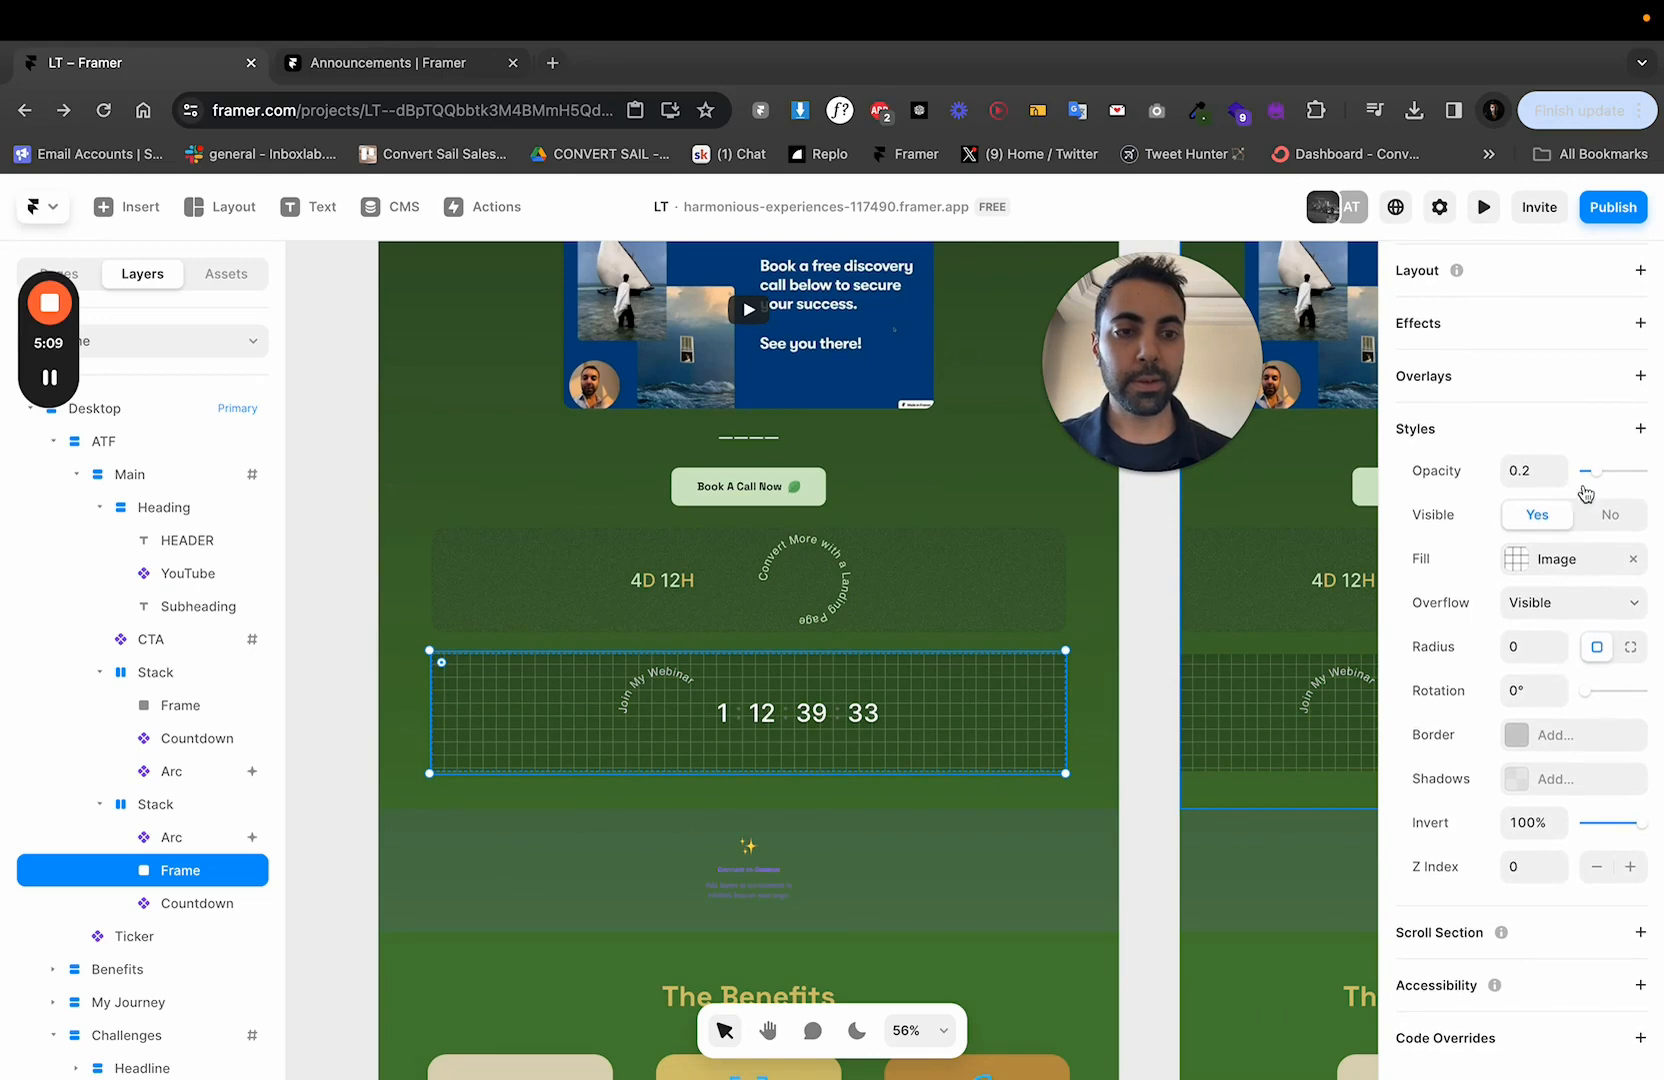
click(1637, 436)
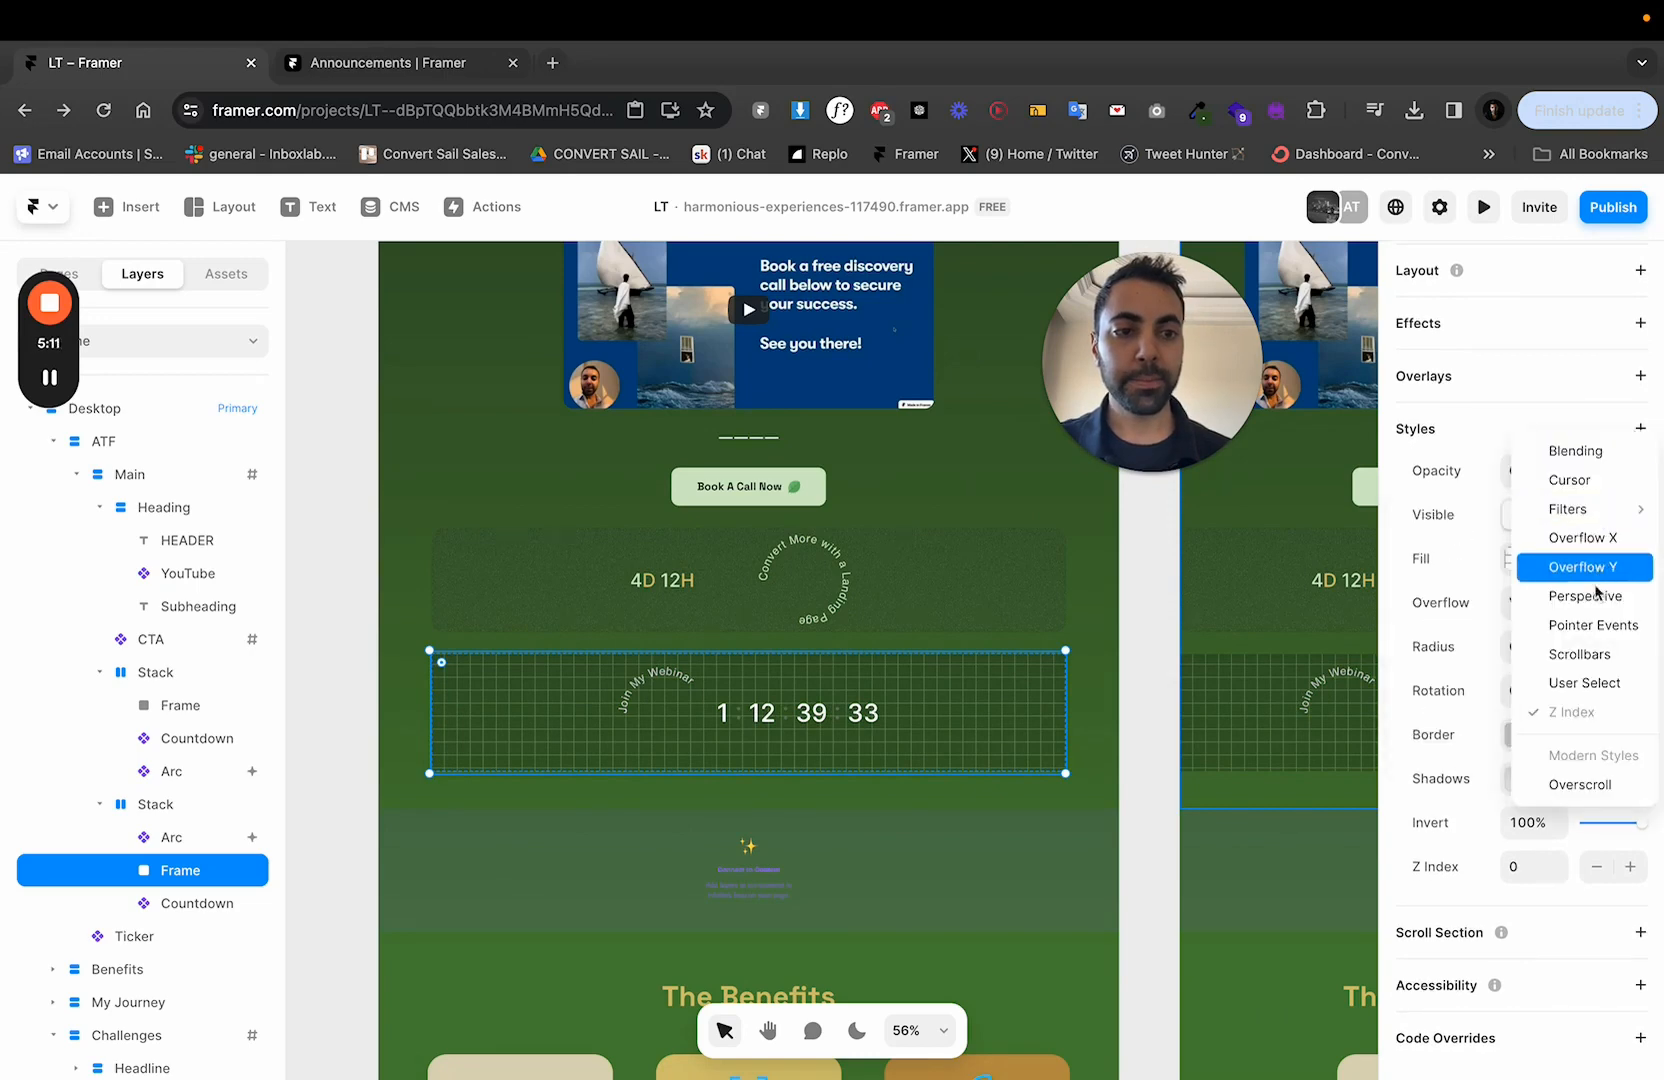
click(1595, 598)
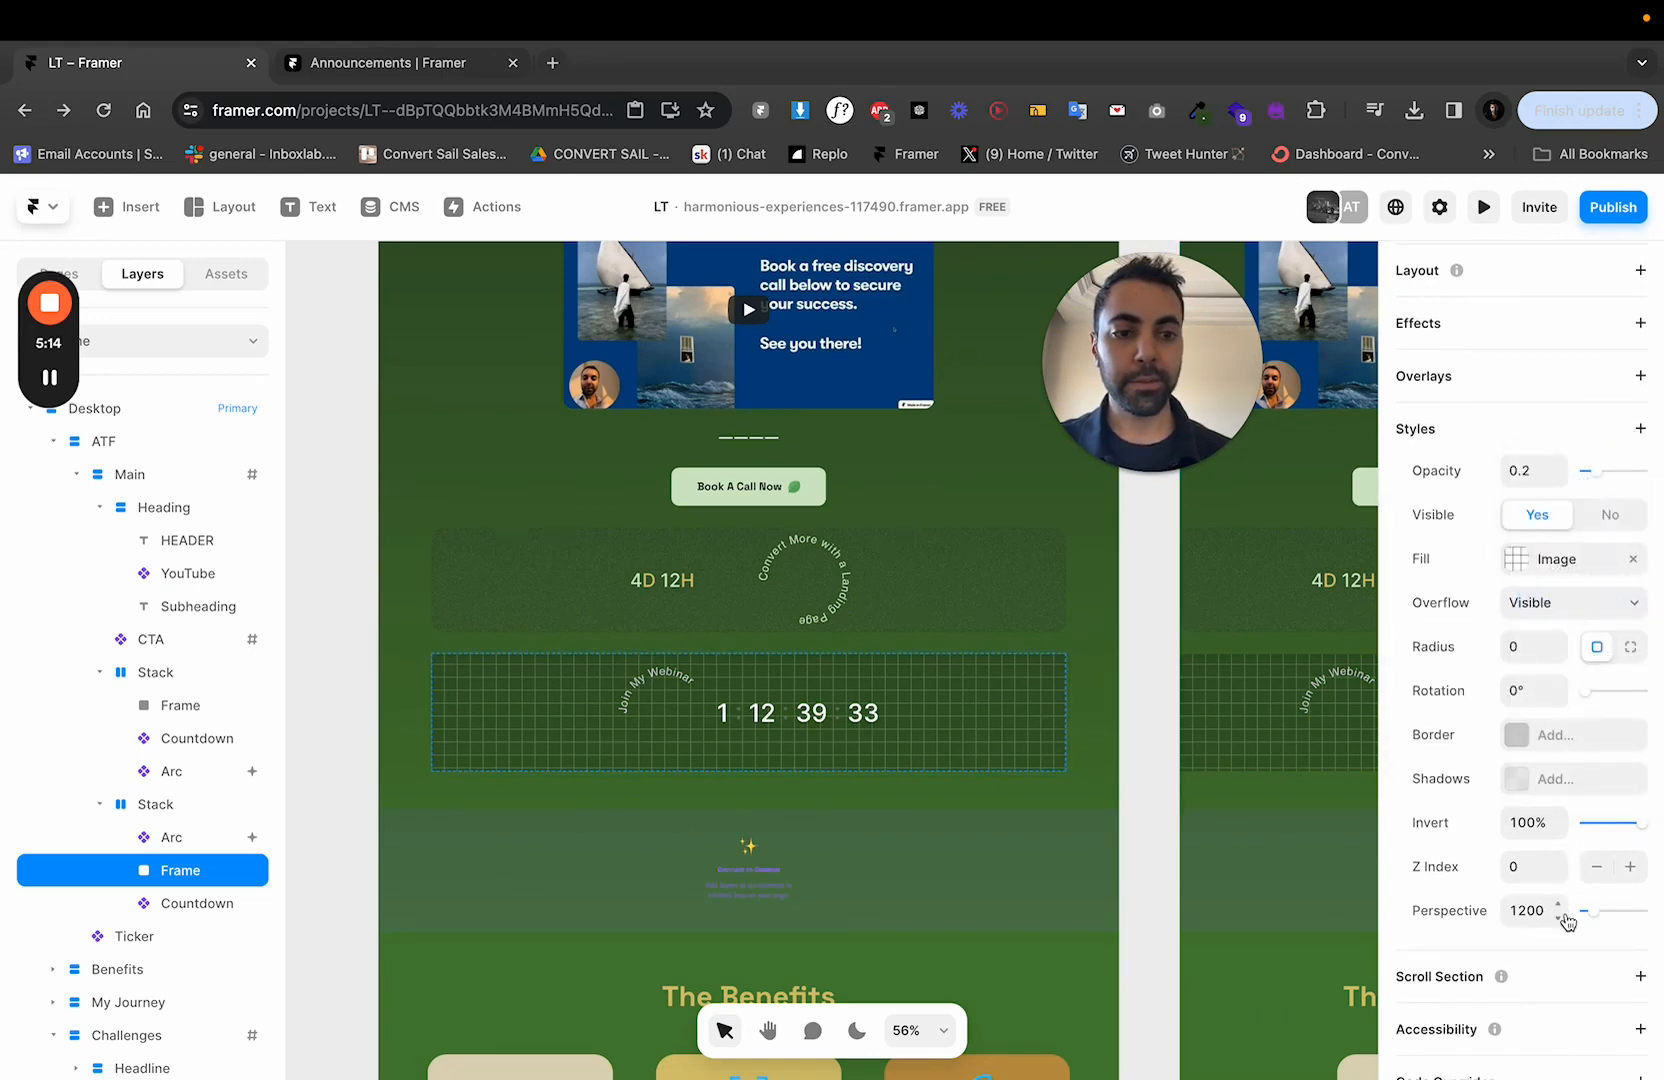
drag(1594, 912, 1614, 918)
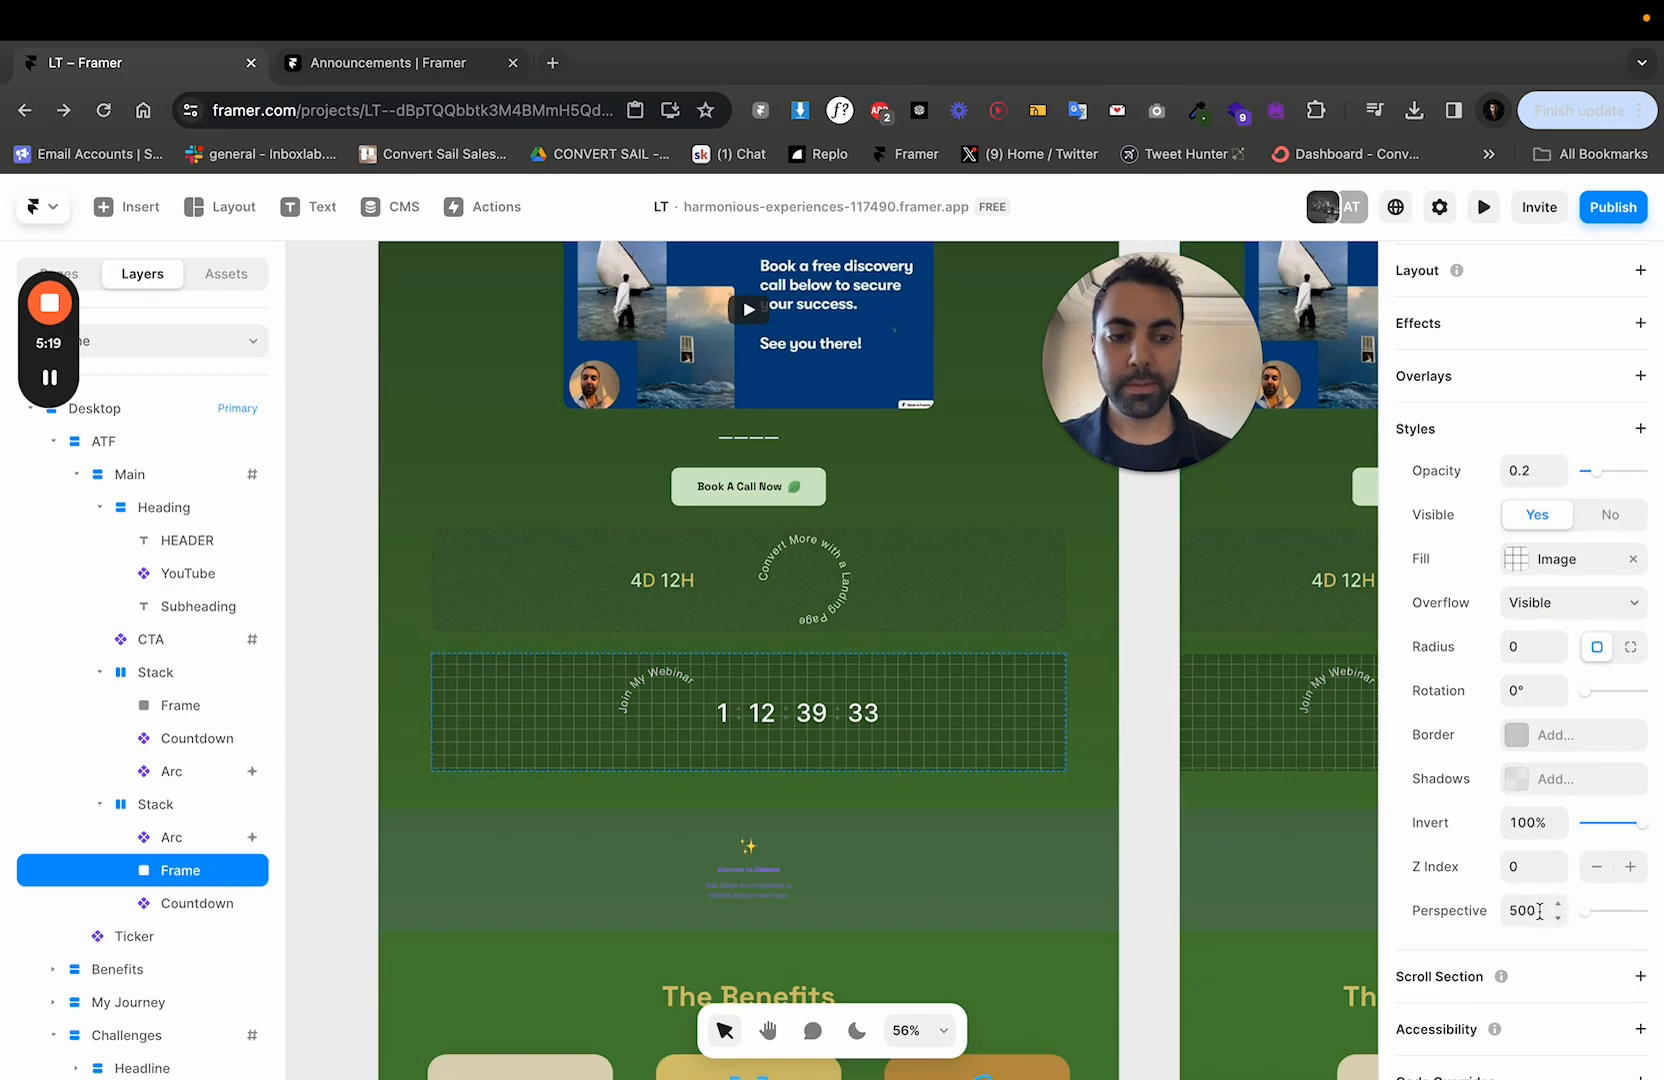
text(10)
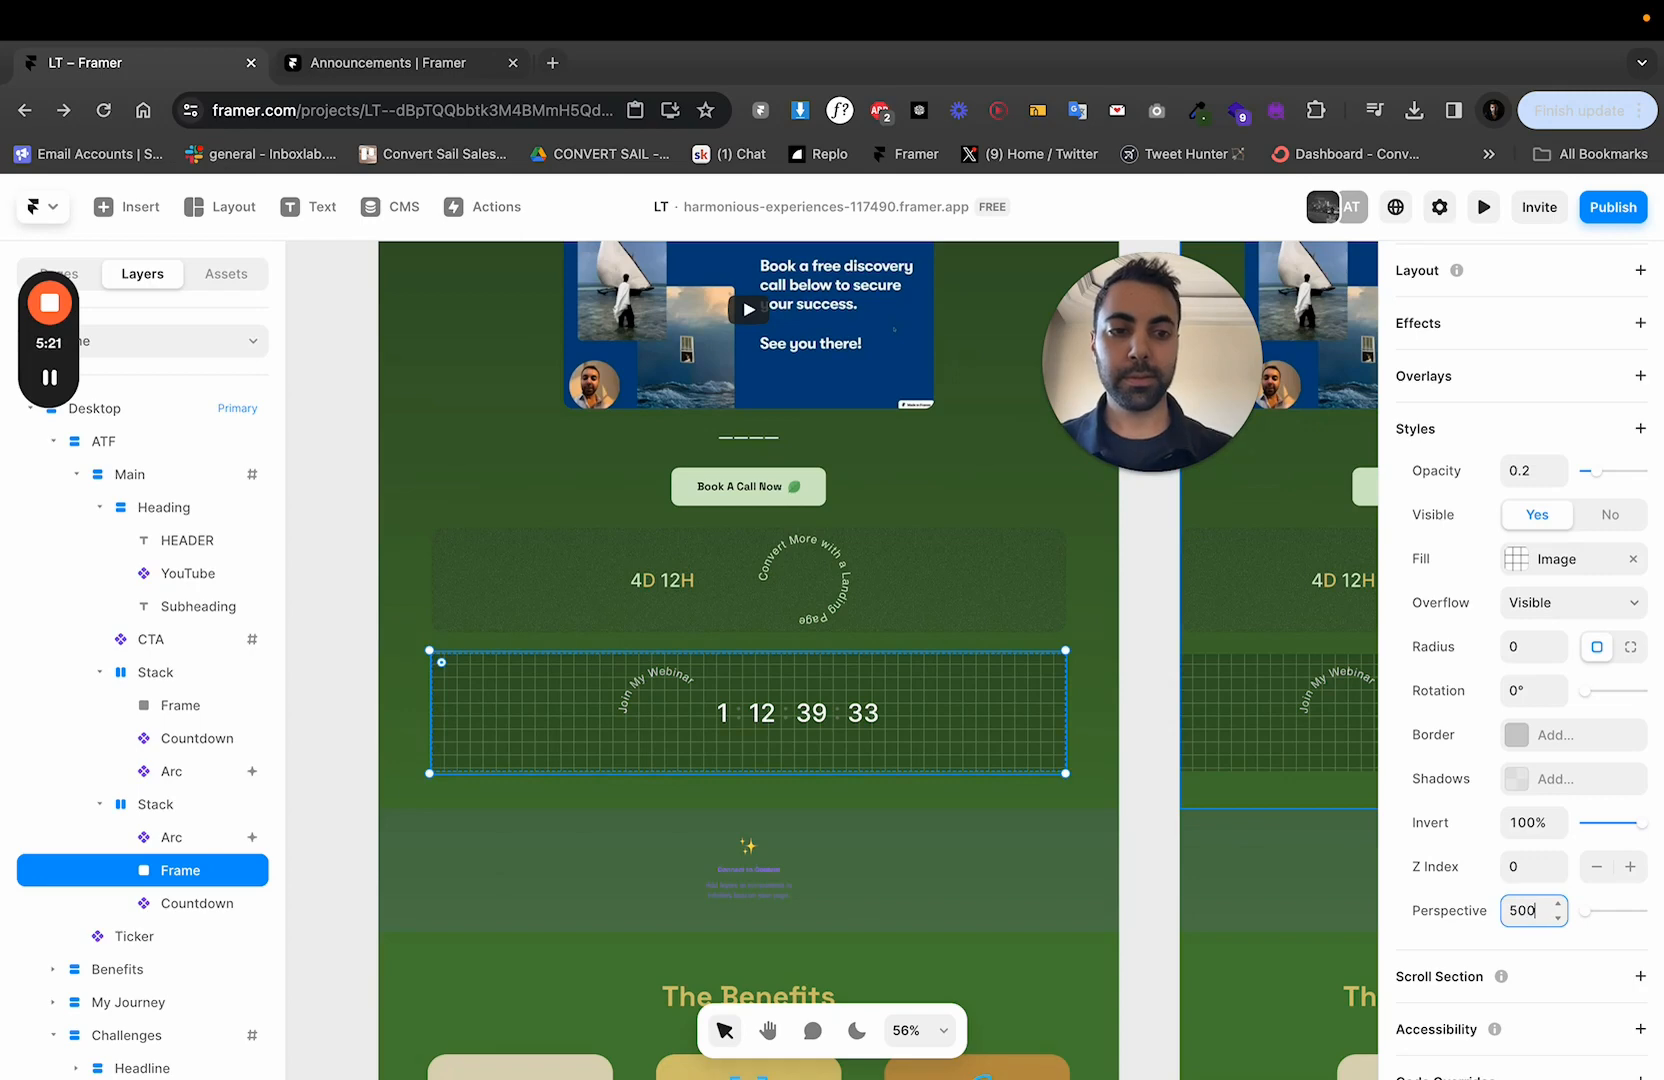
Scale the grid frame's tiled fill to 200% and lower the frame's opacity to 0.14.
click(1528, 566)
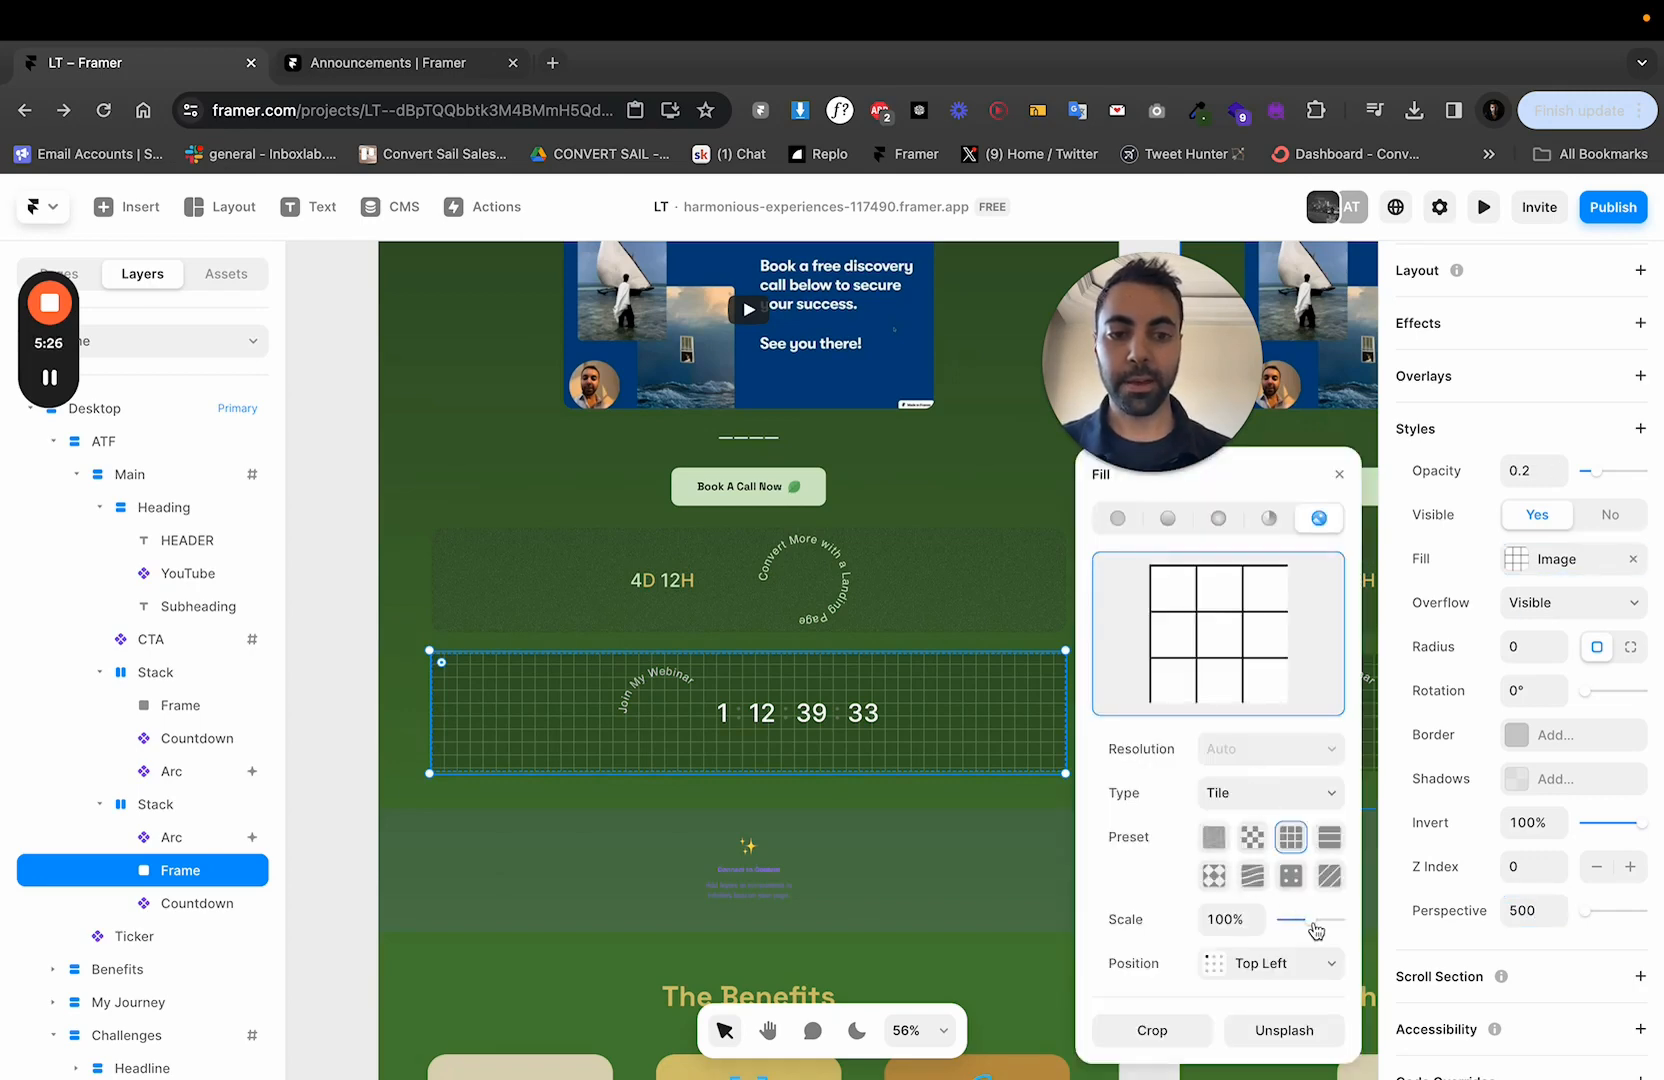
mouse_move(1316, 931)
mouse_down()
mouse_move(1293, 931)
mouse_move(1337, 925)
mouse_up()
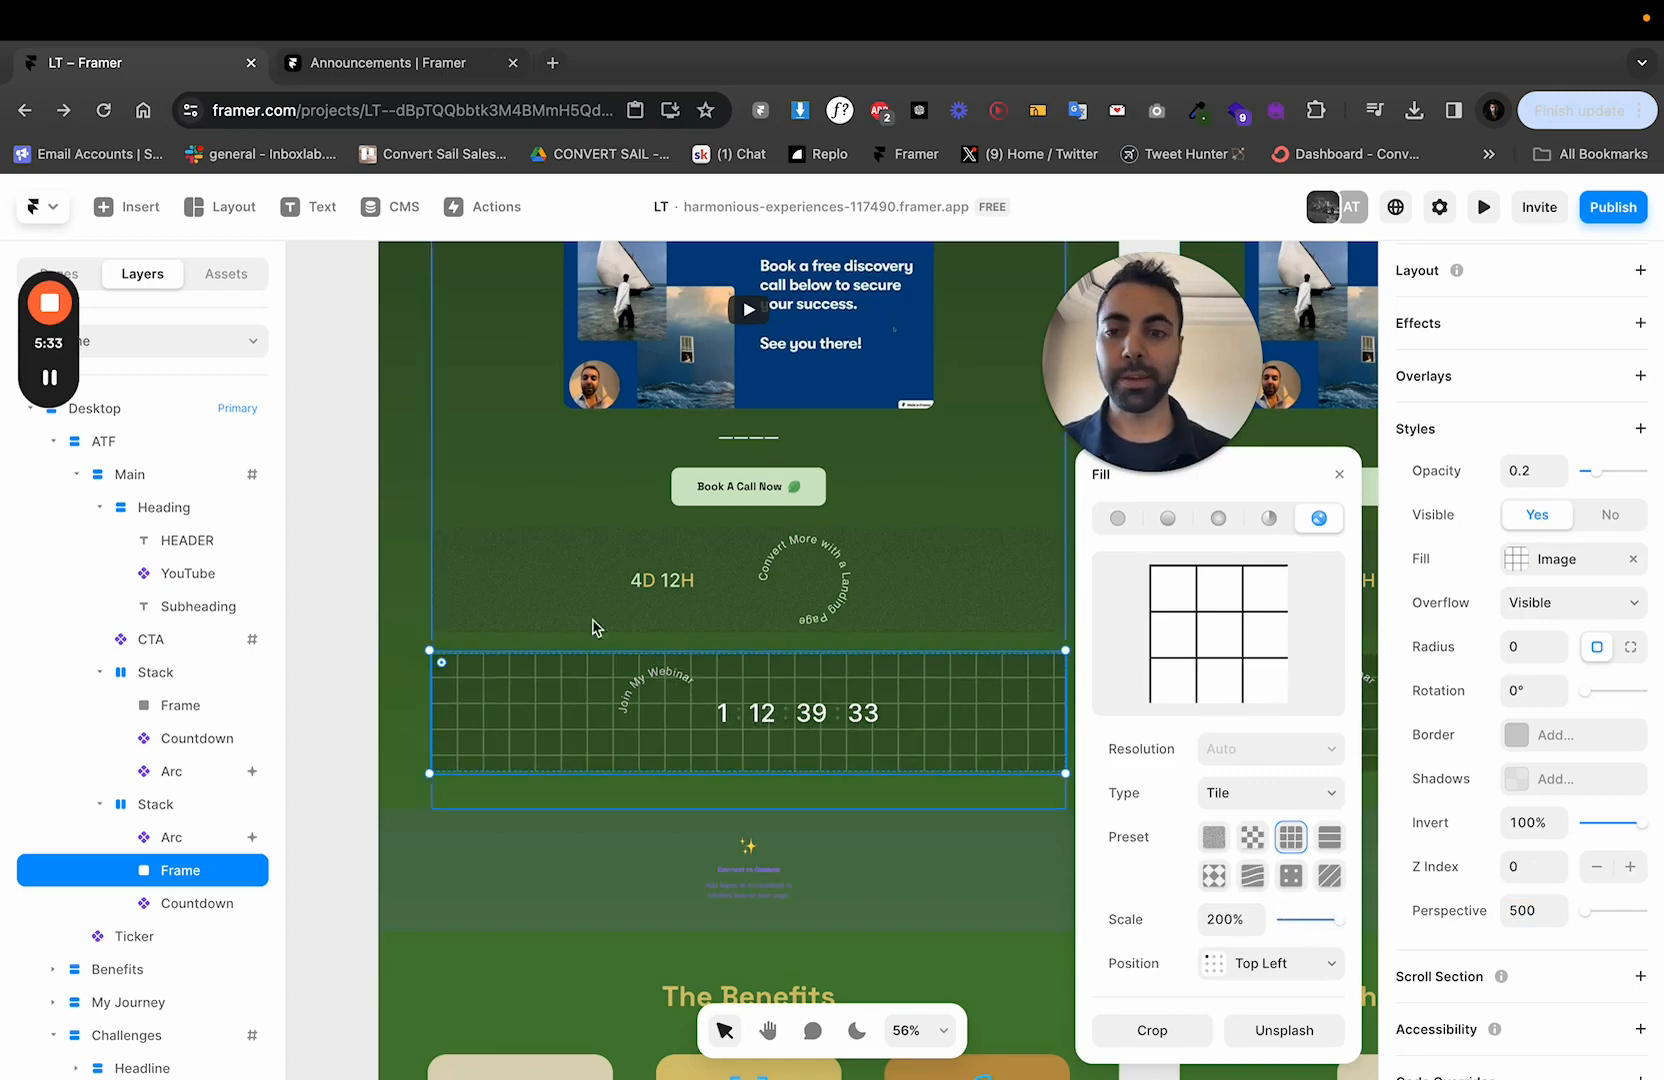
click(342, 587)
click(993, 662)
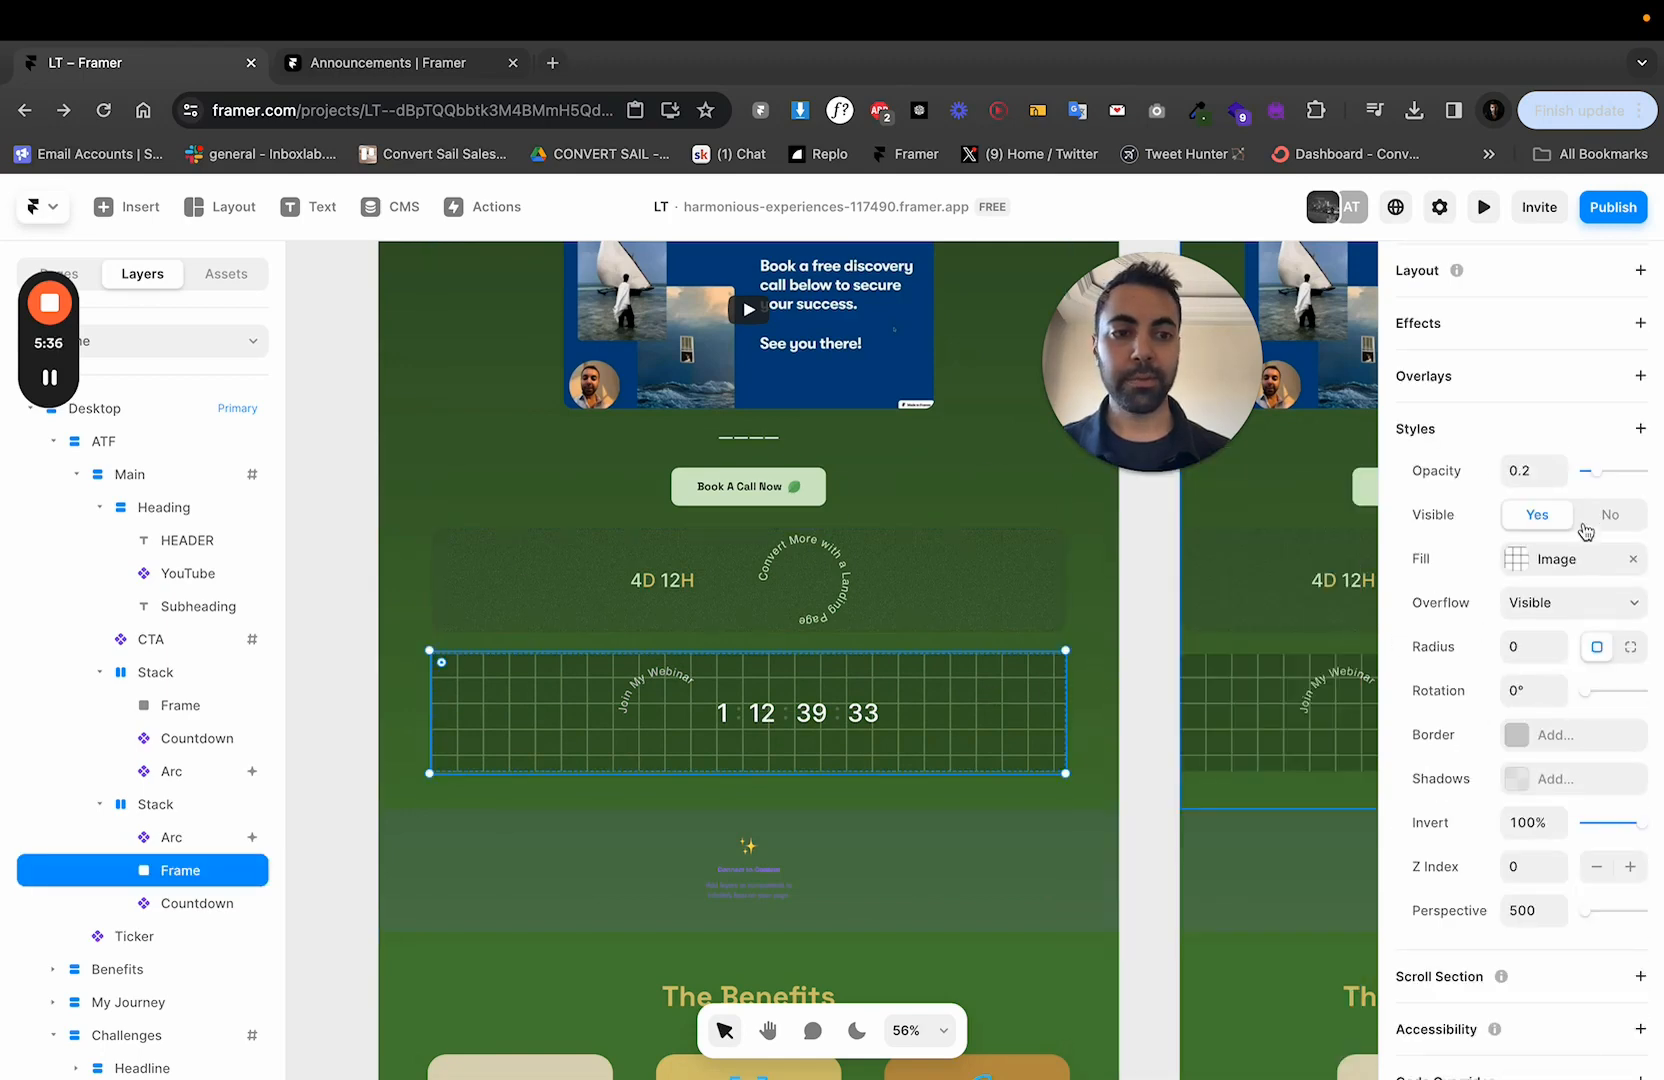
drag(1593, 482, 1596, 485)
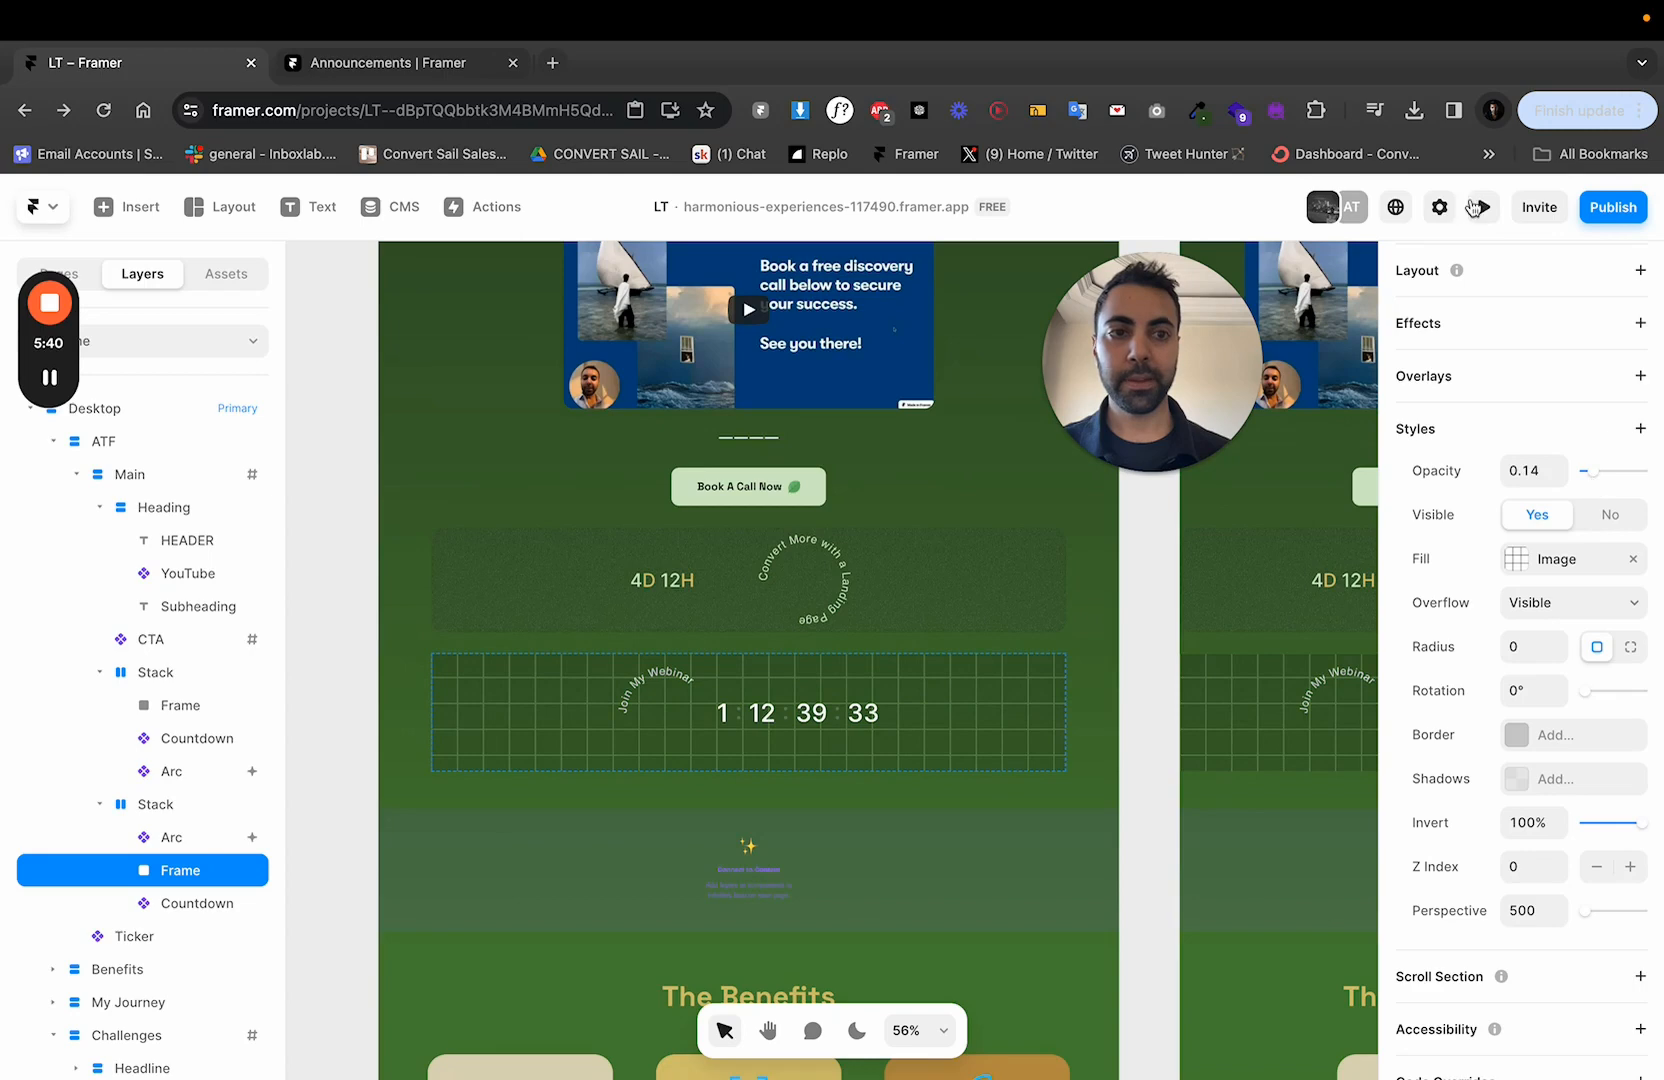
Preview the page and examine the webinar countdown section with its grid background.
click(1473, 207)
scroll(1296, 613, down, 7)
scroll(1008, 815, up, 2)
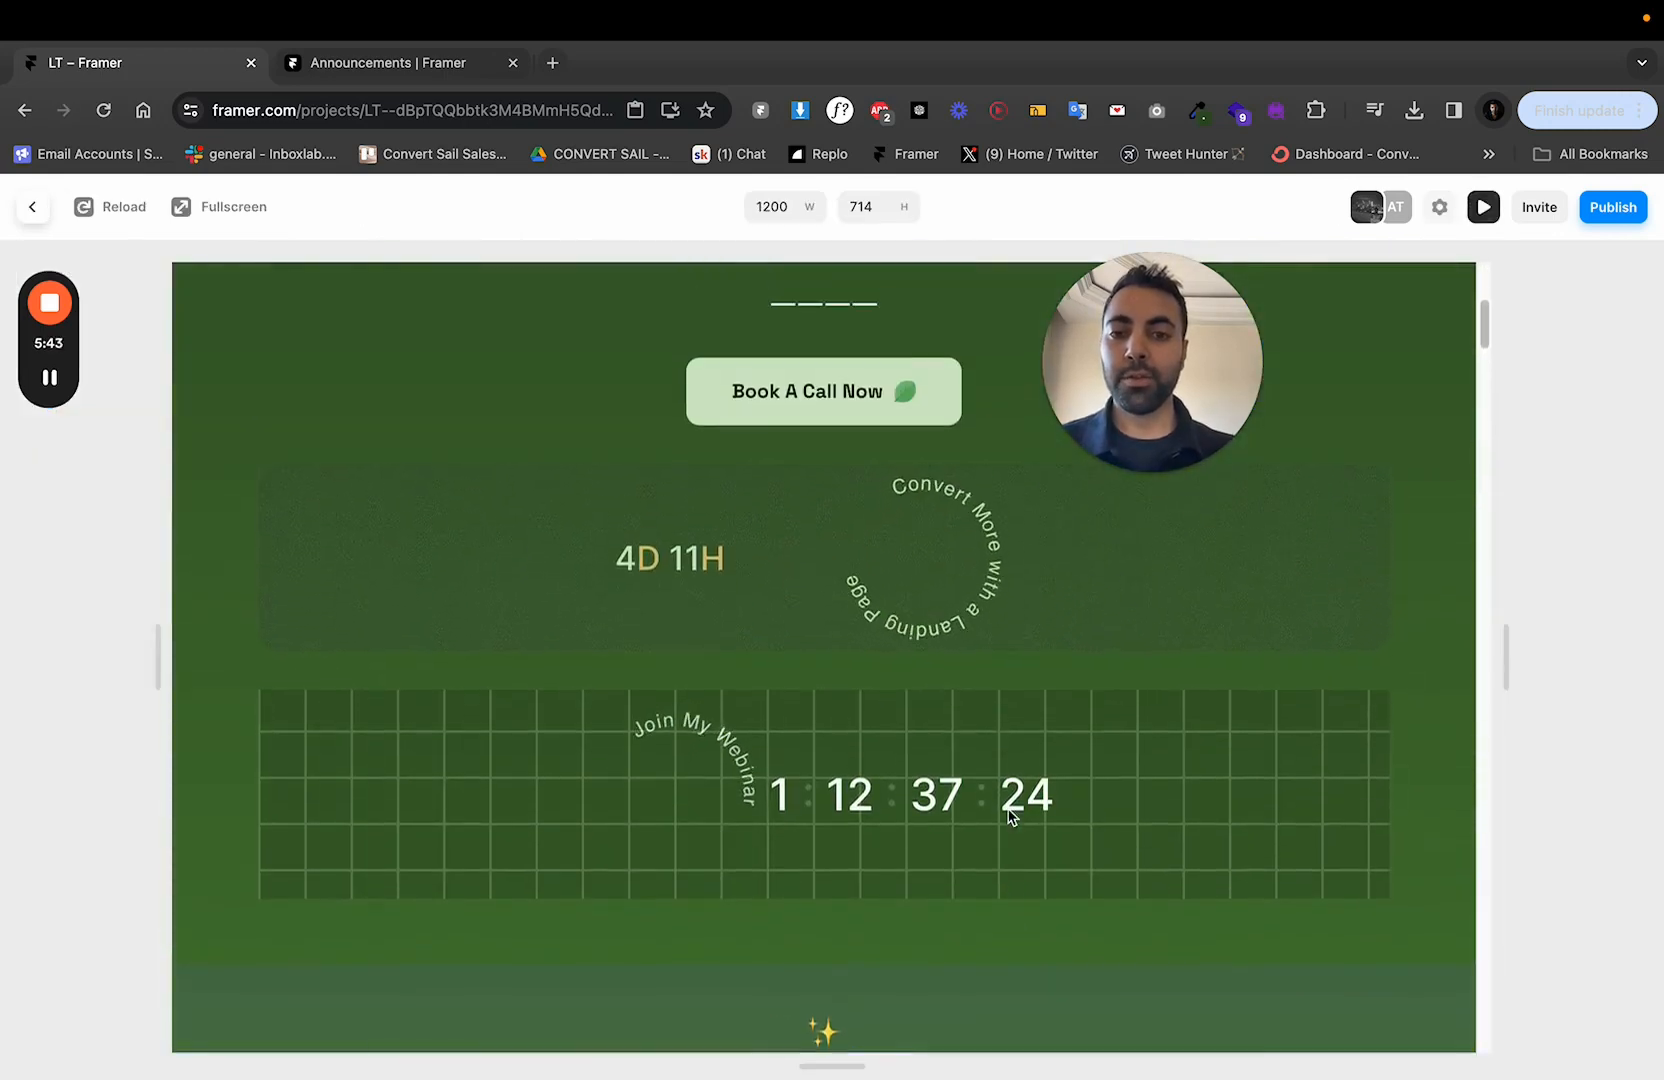